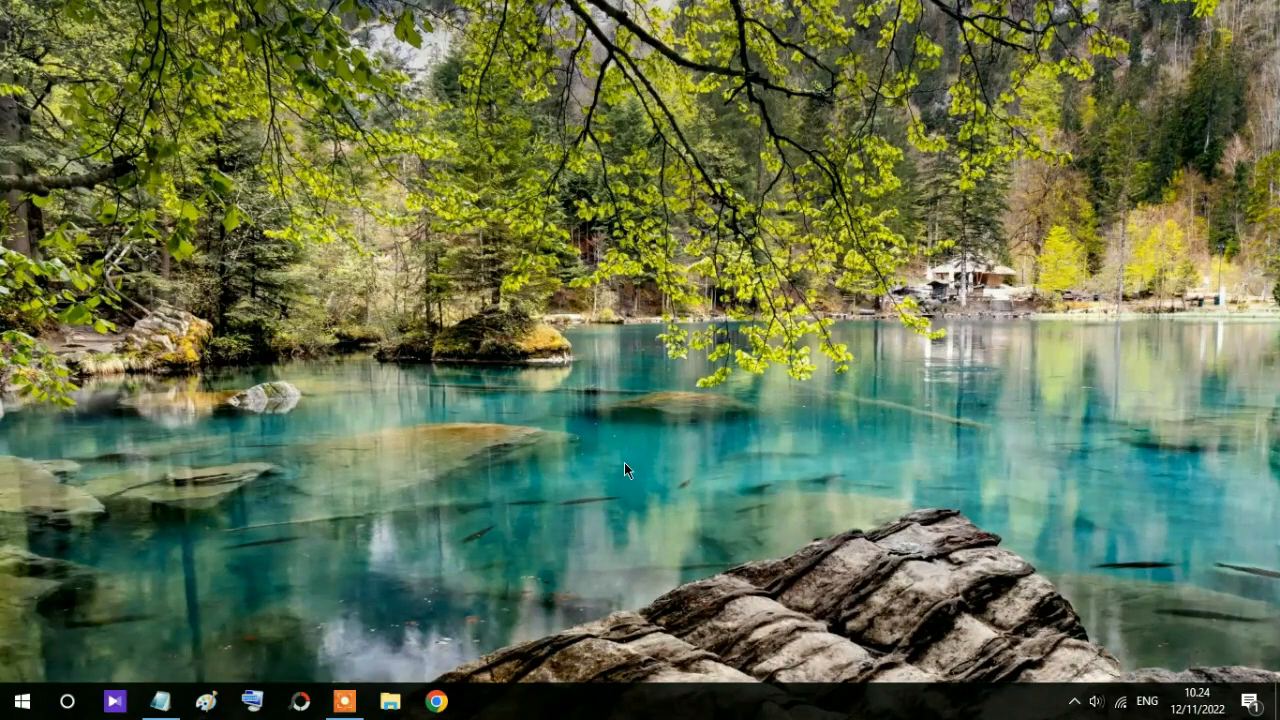
{"action": "left_click", "coordinate": [437, 703]}
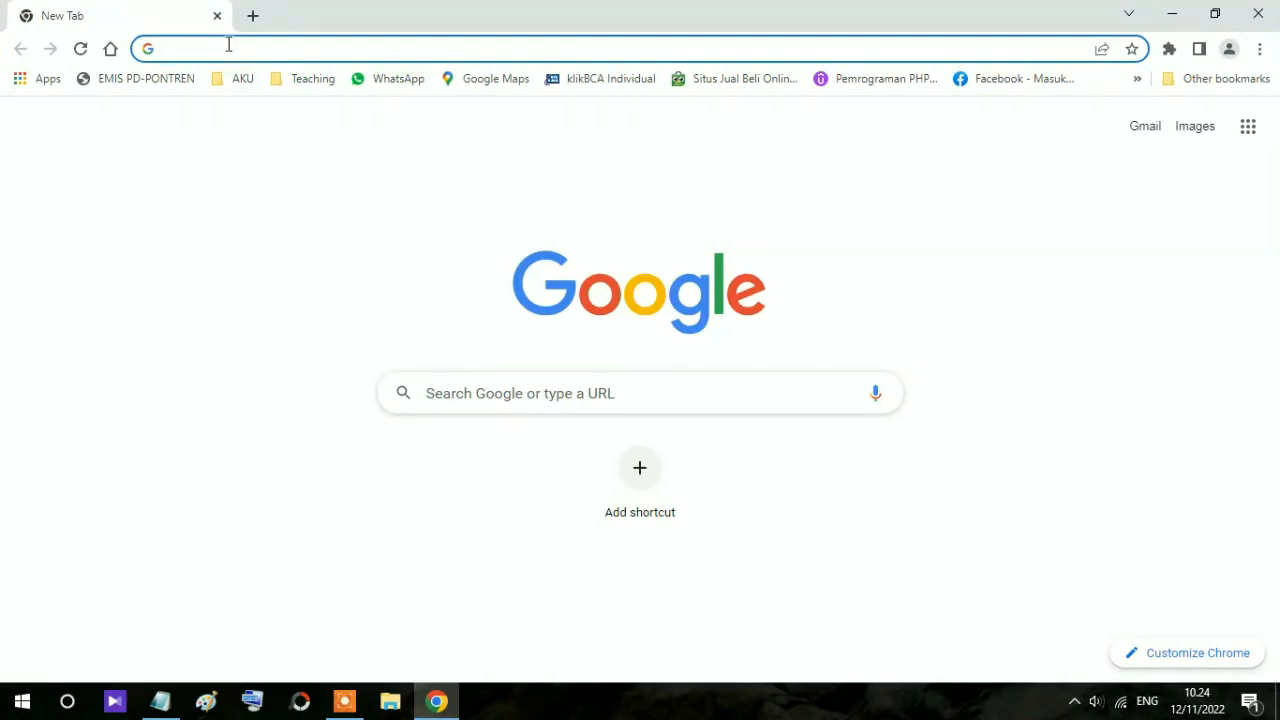
{"action": "type", "text": "htt"}
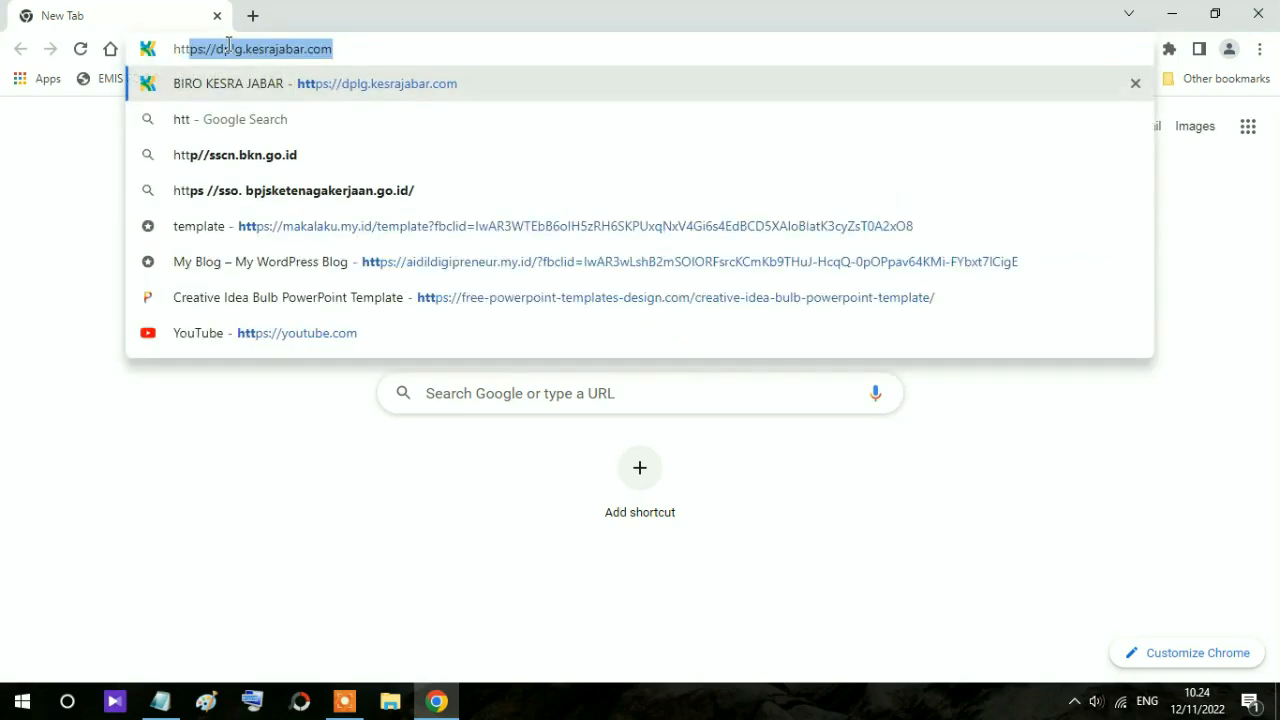
{"action": "type", "text": "ps://"}
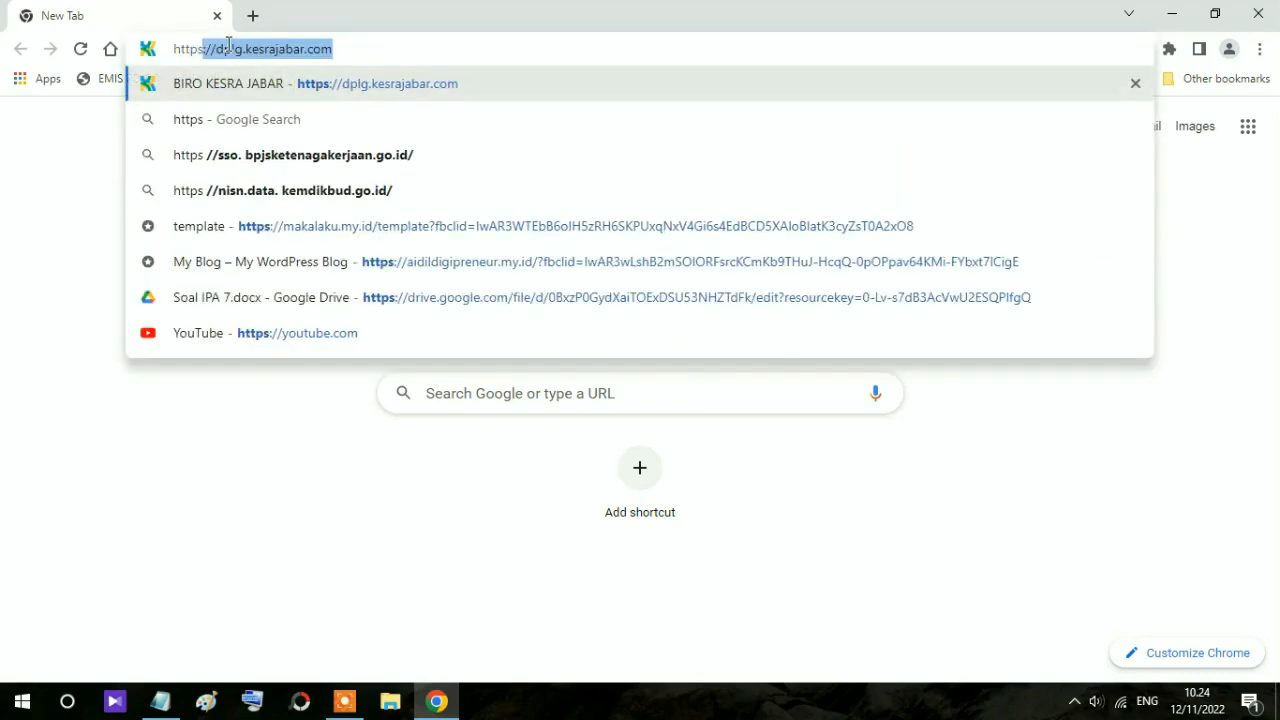
{"action": "type", "text": "dplg"}
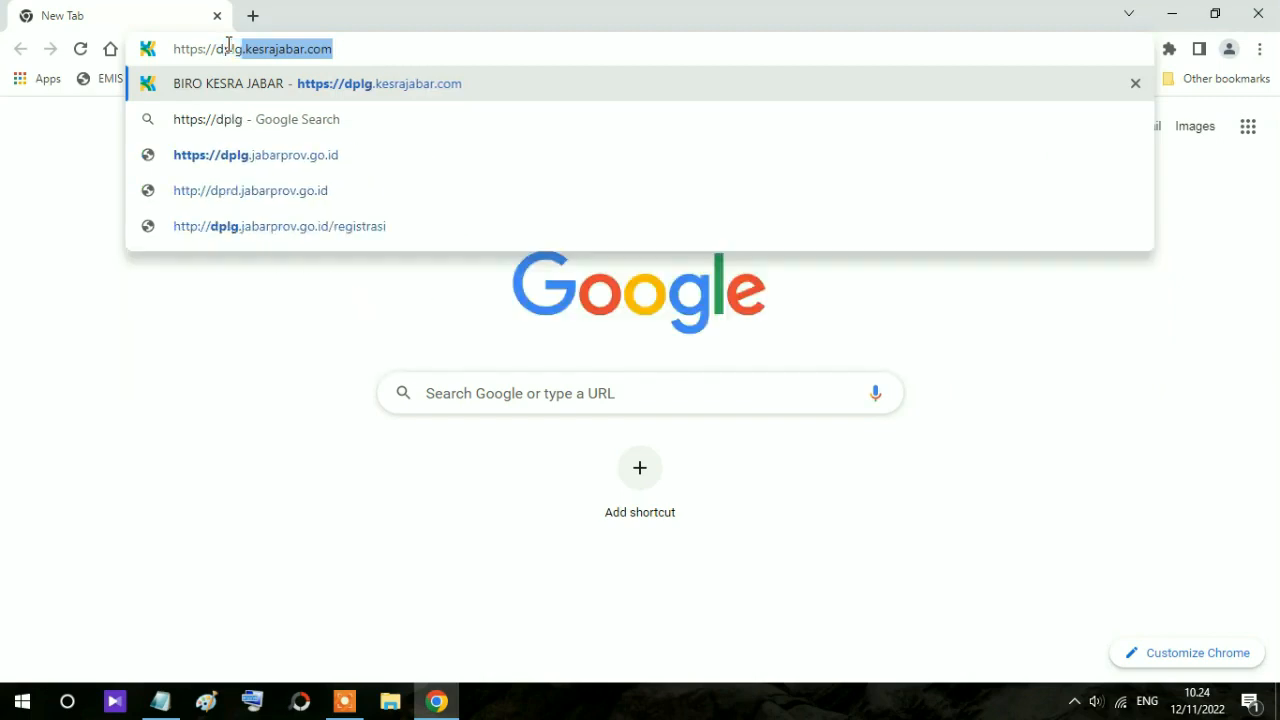
{"action": "type", "text": ".kesraja"}
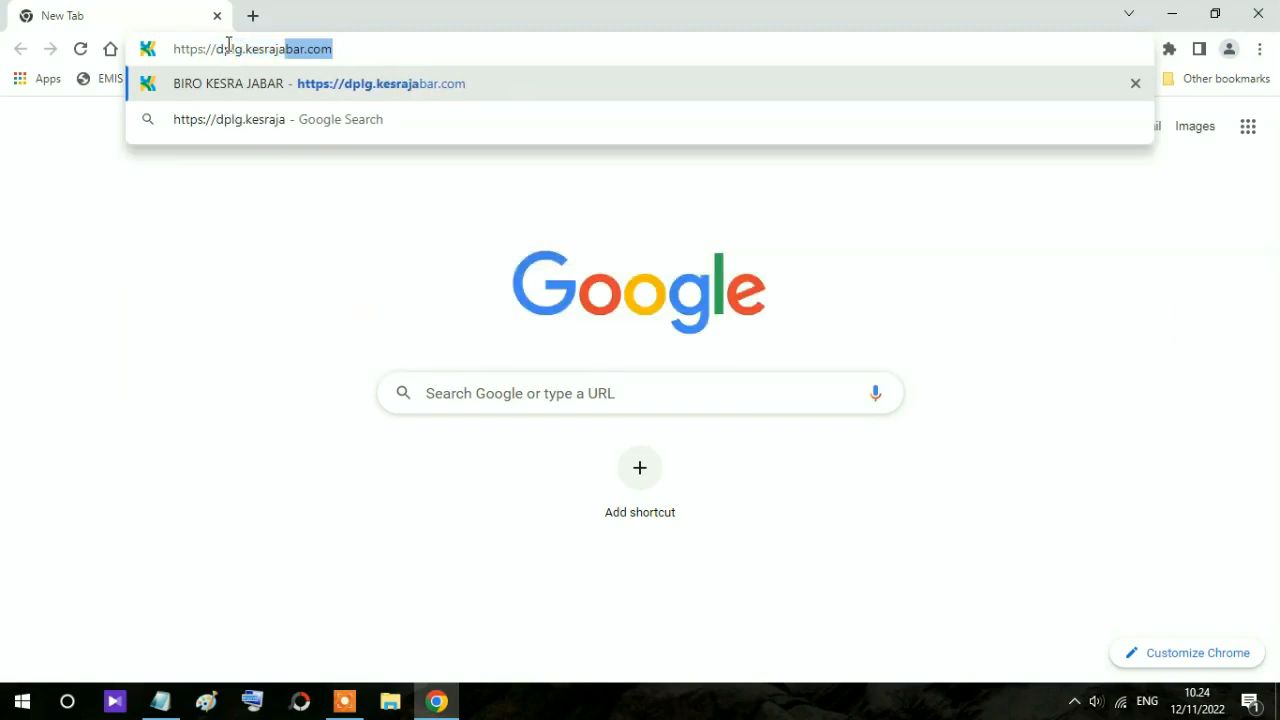
{"action": "type", "text": "bar.com"}
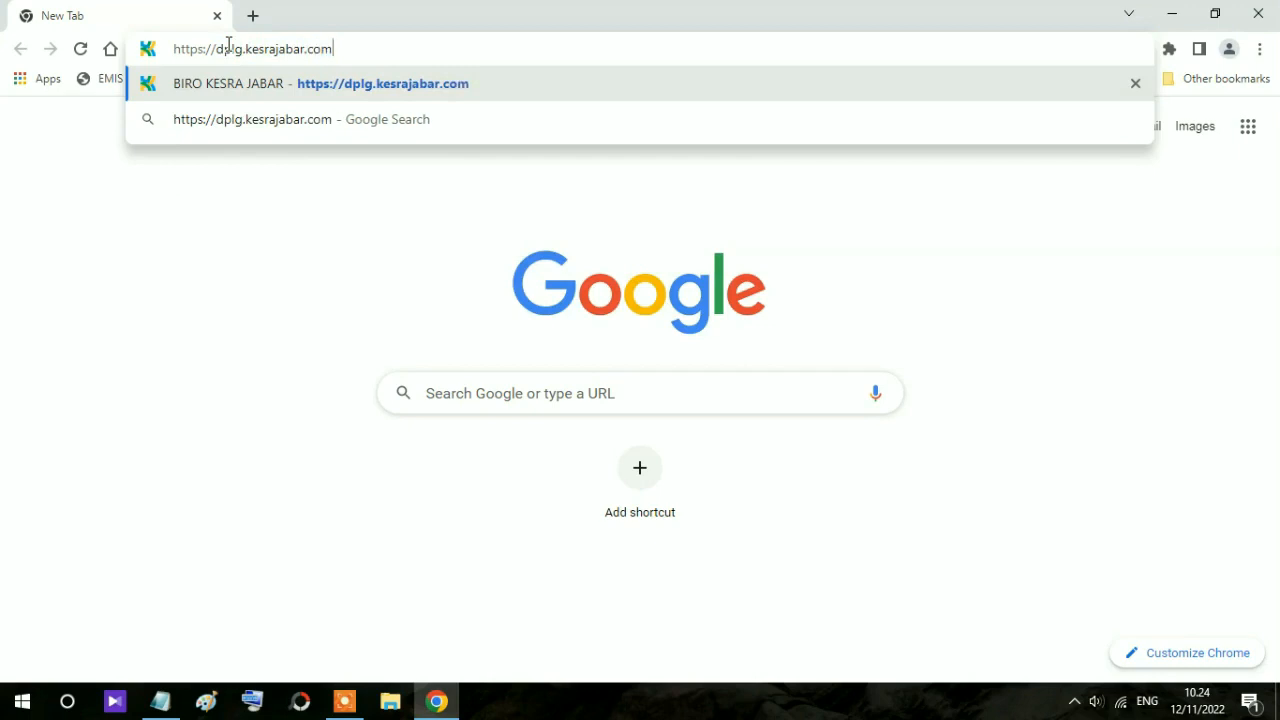
{"action": "key", "text": "Return"}
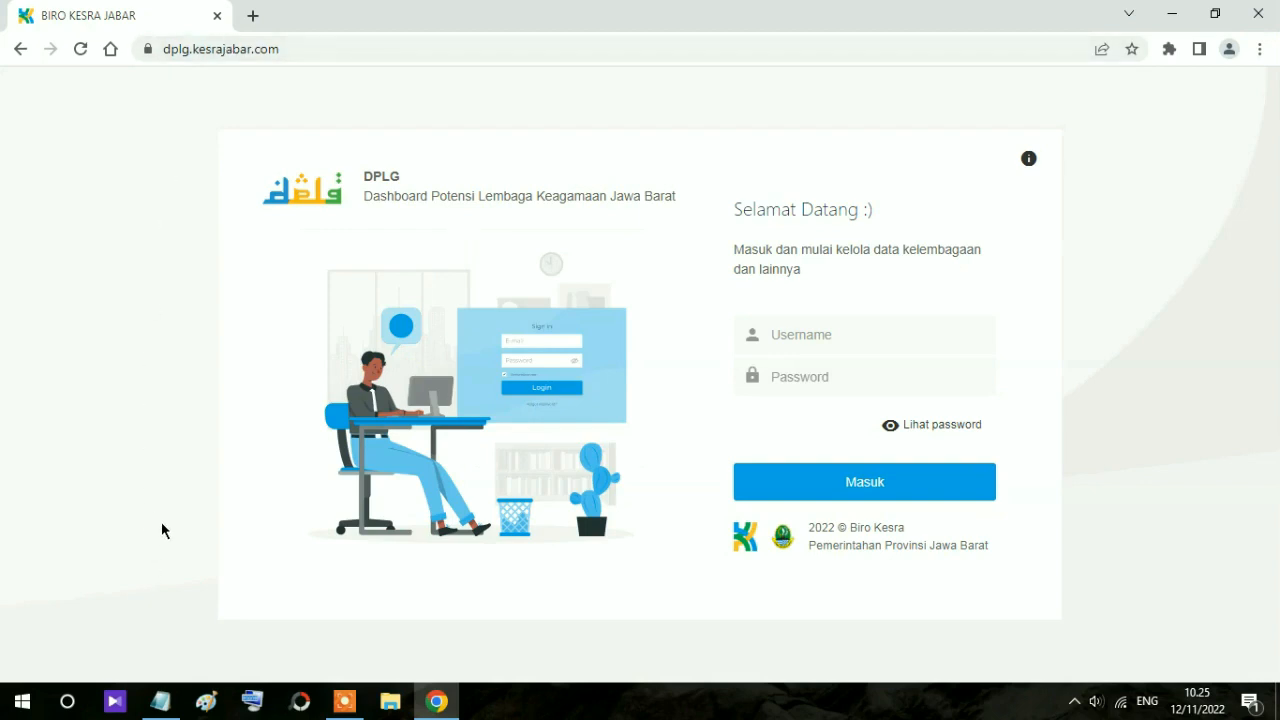
Step: Copy the institution's login username from the Notepad note
{"action": "left_click", "coordinate": [161, 701]}
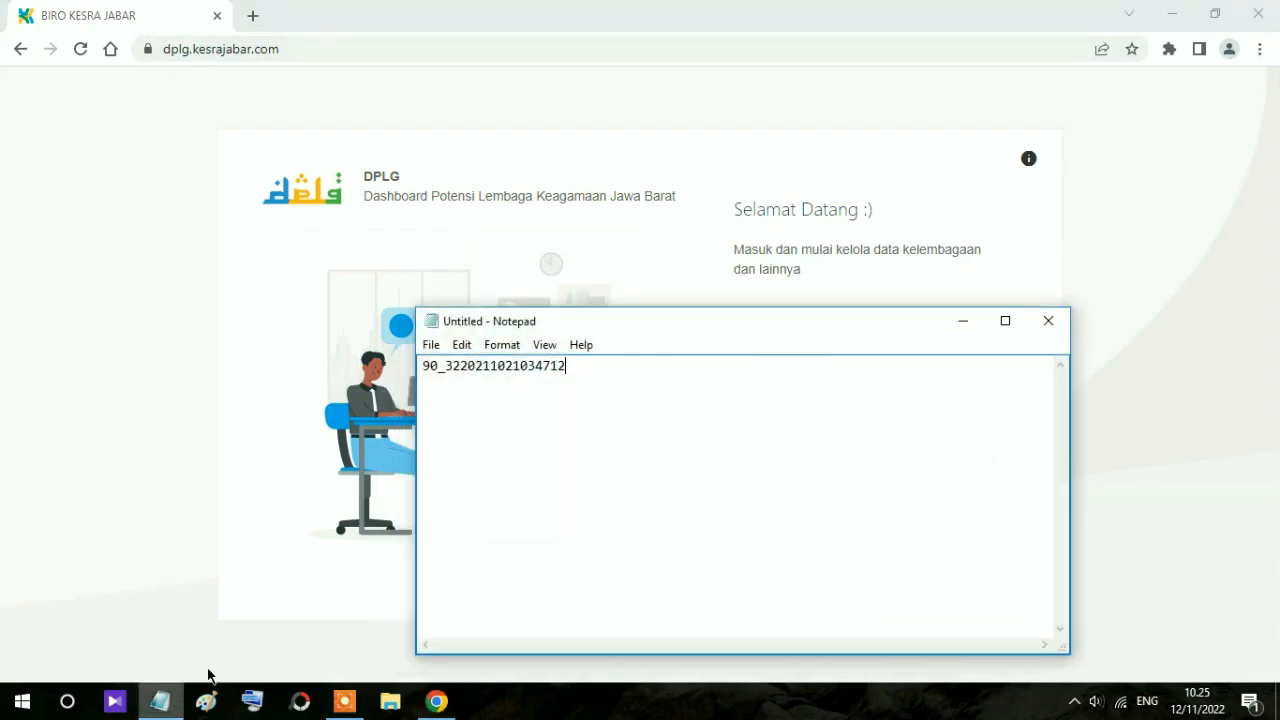
{"action": "left_click_drag", "start_coordinate": [566, 366], "coordinate": [412, 352]}
{"action": "right_click", "coordinate": [491, 371]}
{"action": "left_click", "coordinate": [549, 431]}
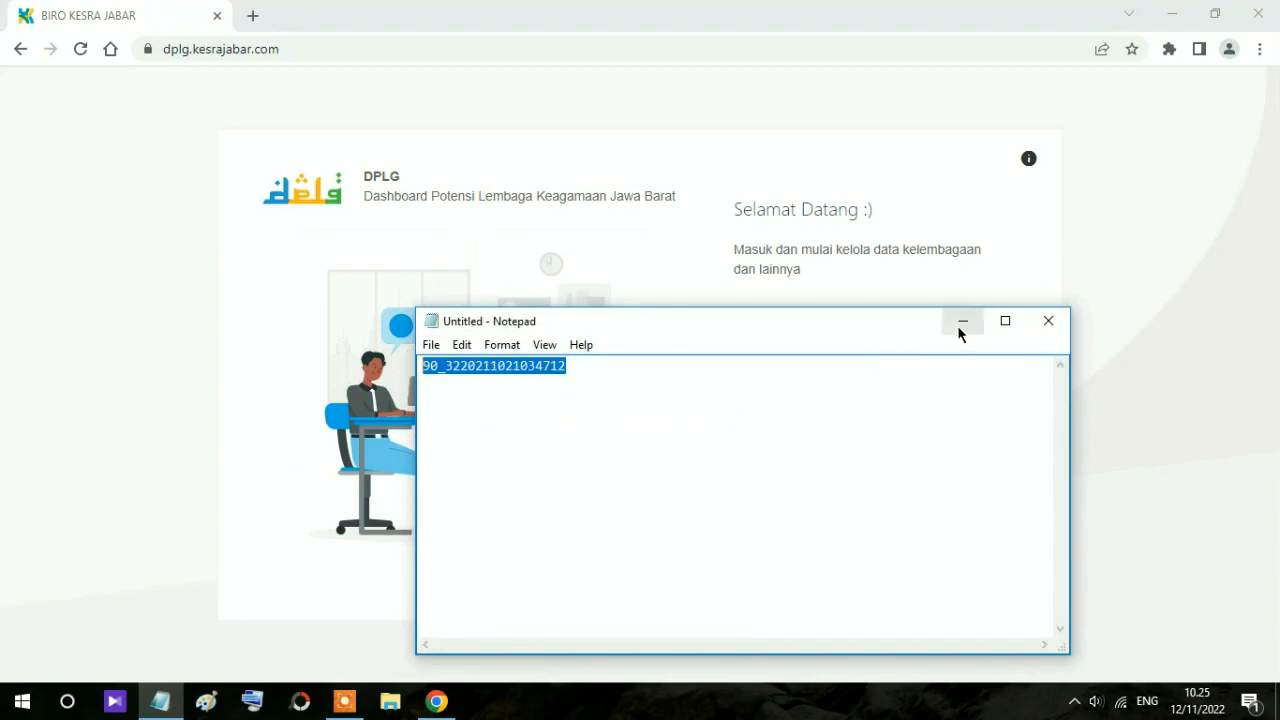
{"action": "left_click", "coordinate": [962, 322]}
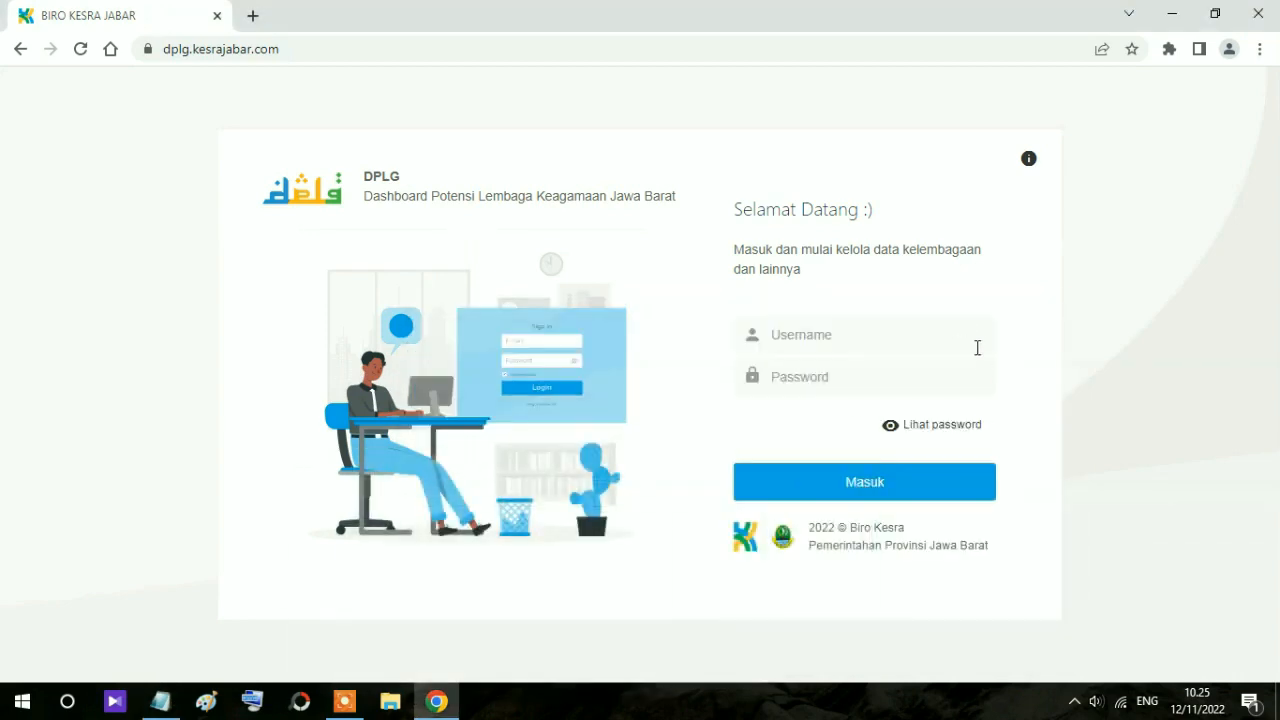
Step: Paste the username, enter the account password, reveal it to check, and sign in
{"action": "left_click", "coordinate": [805, 339]}
{"action": "key", "text": "ctrl+v"}
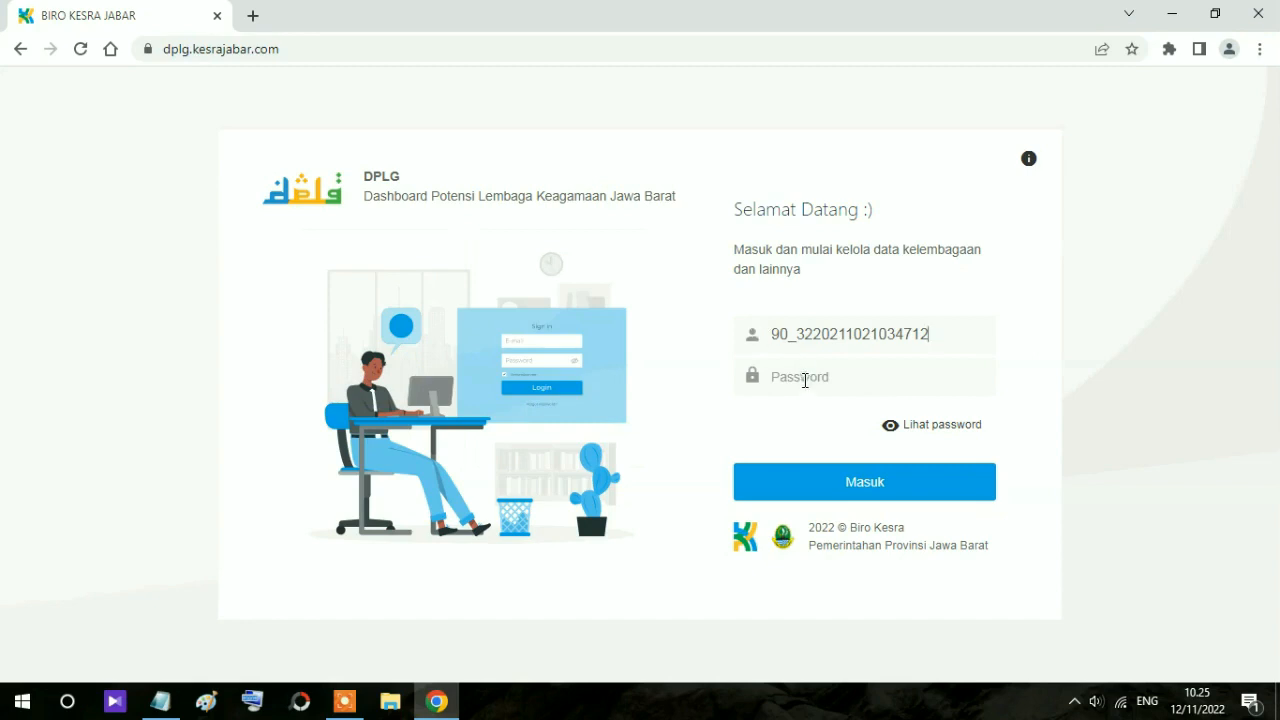
{"action": "type", "text": "•••"}
{"action": "type", "text": "••••••"}
{"action": "left_click", "coordinate": [914, 426]}
{"action": "left_click", "coordinate": [863, 488]}
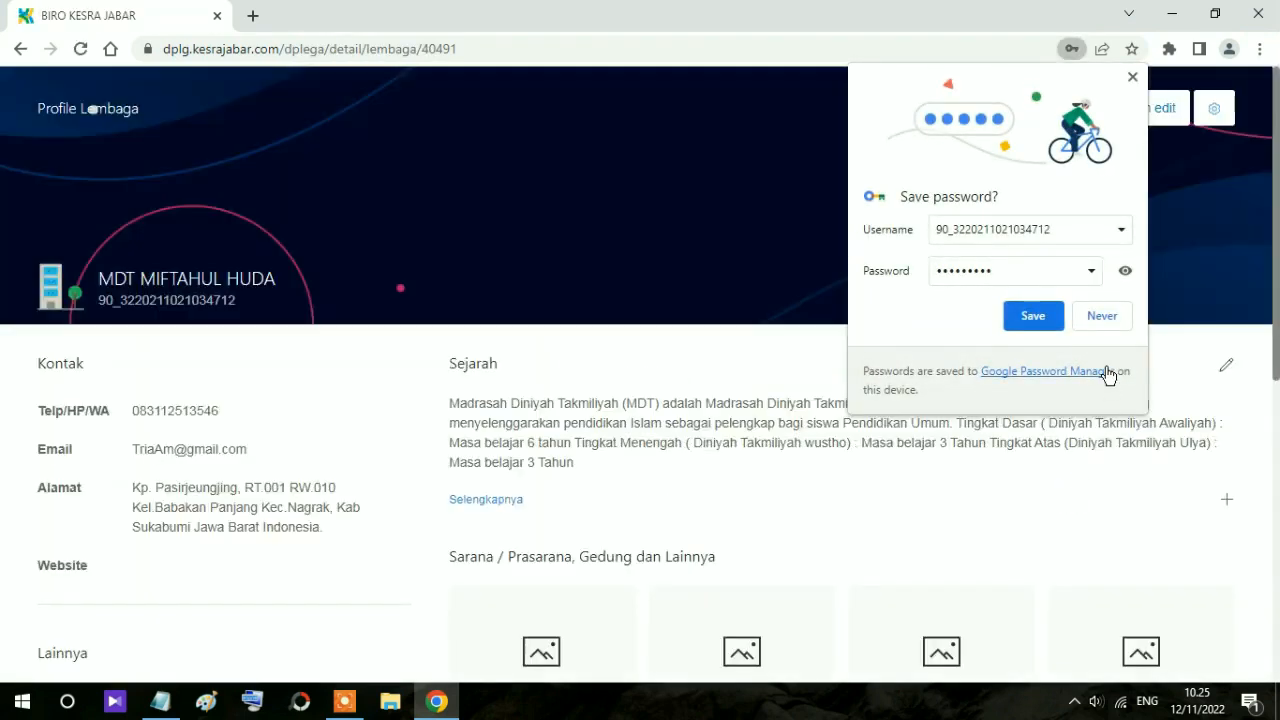
Step: Decline Chrome's password saving and review the account Profile page
{"action": "left_click", "coordinate": [1104, 318]}
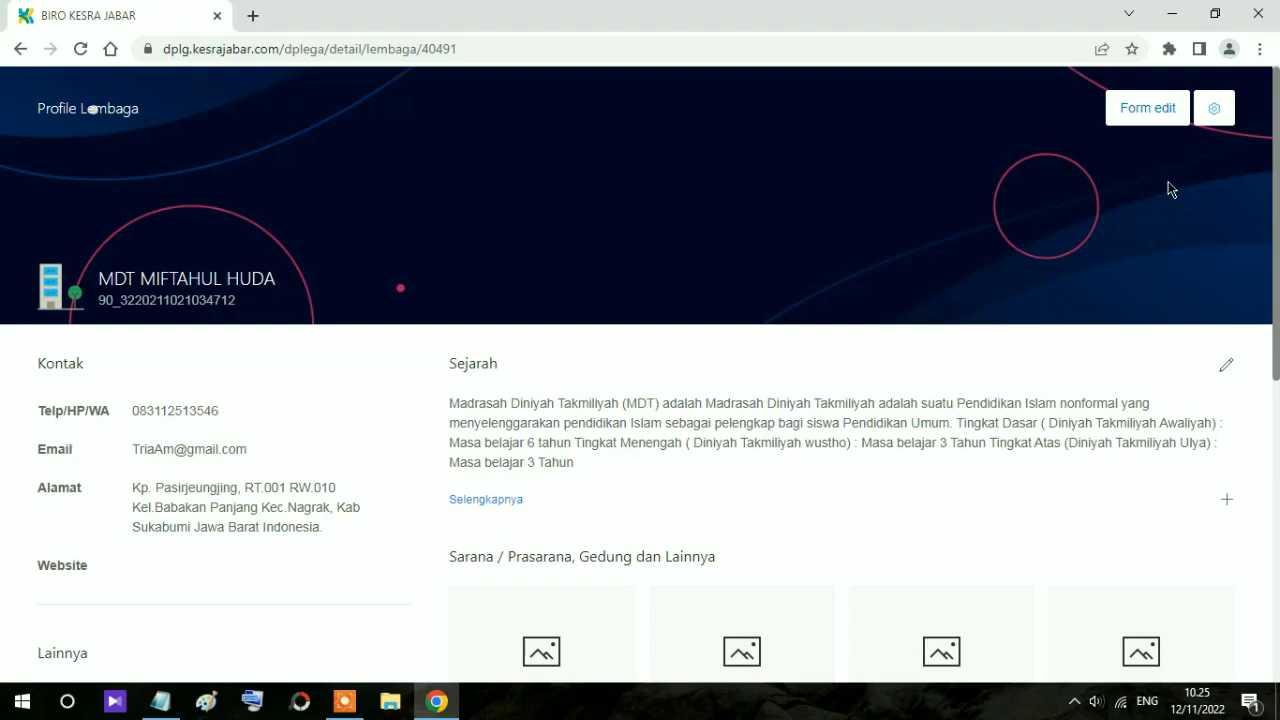
{"action": "left_click", "coordinate": [1216, 115]}
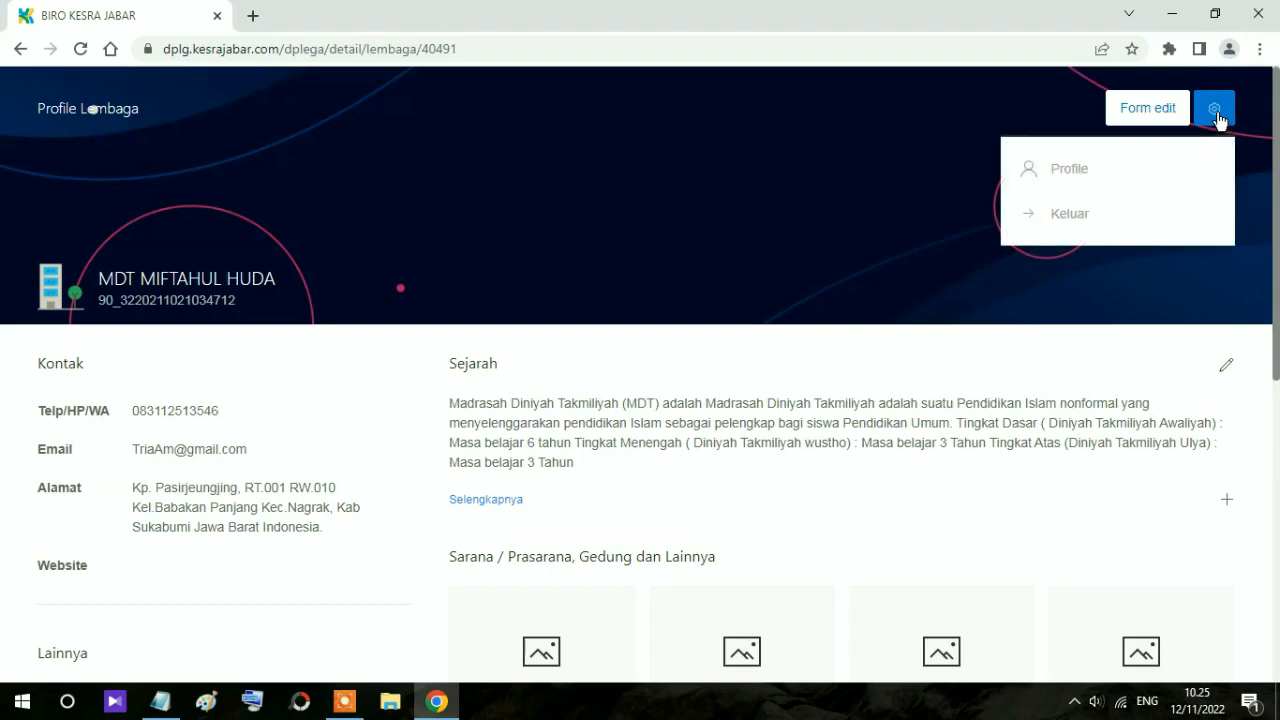
{"action": "left_click", "coordinate": [1060, 178]}
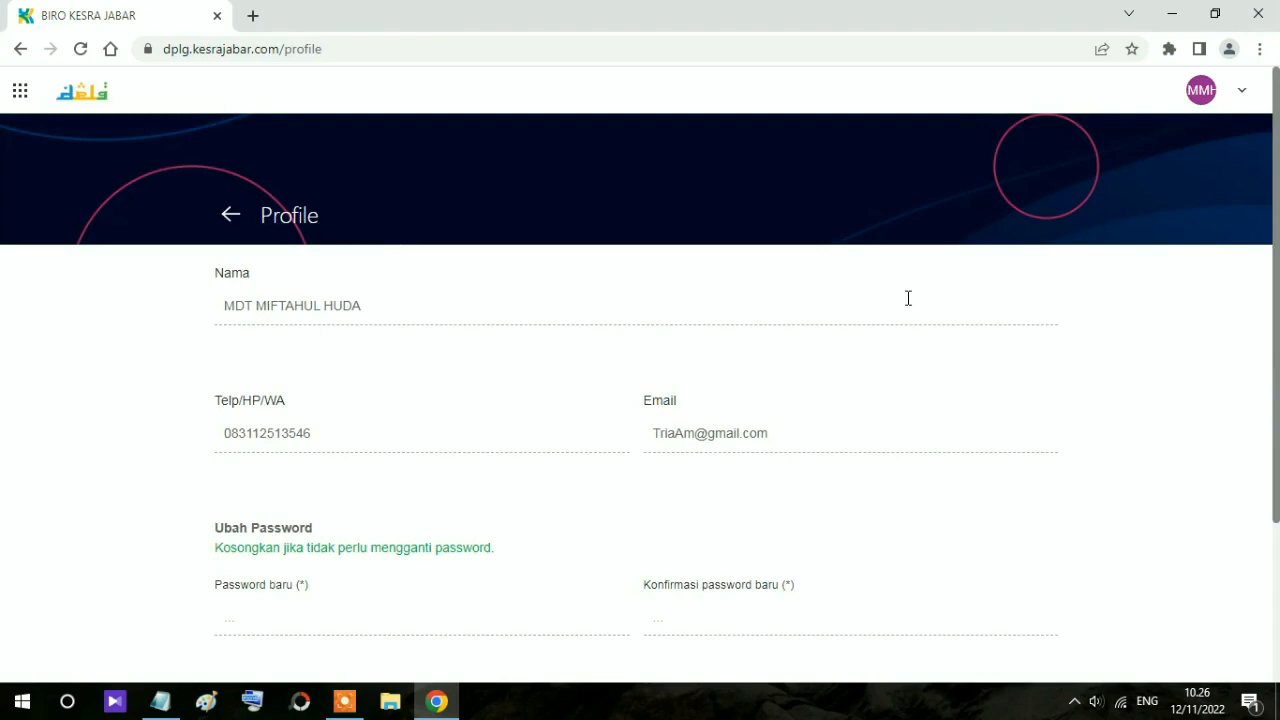
{"action": "scroll", "coordinate": [908, 298], "scroll_direction": "down", "scroll_amount": 3}
{"action": "scroll", "coordinate": [908, 298], "scroll_direction": "up", "scroll_amount": 3}
{"action": "scroll", "coordinate": [650, 450], "scroll_direction": "down", "scroll_amount": 3}
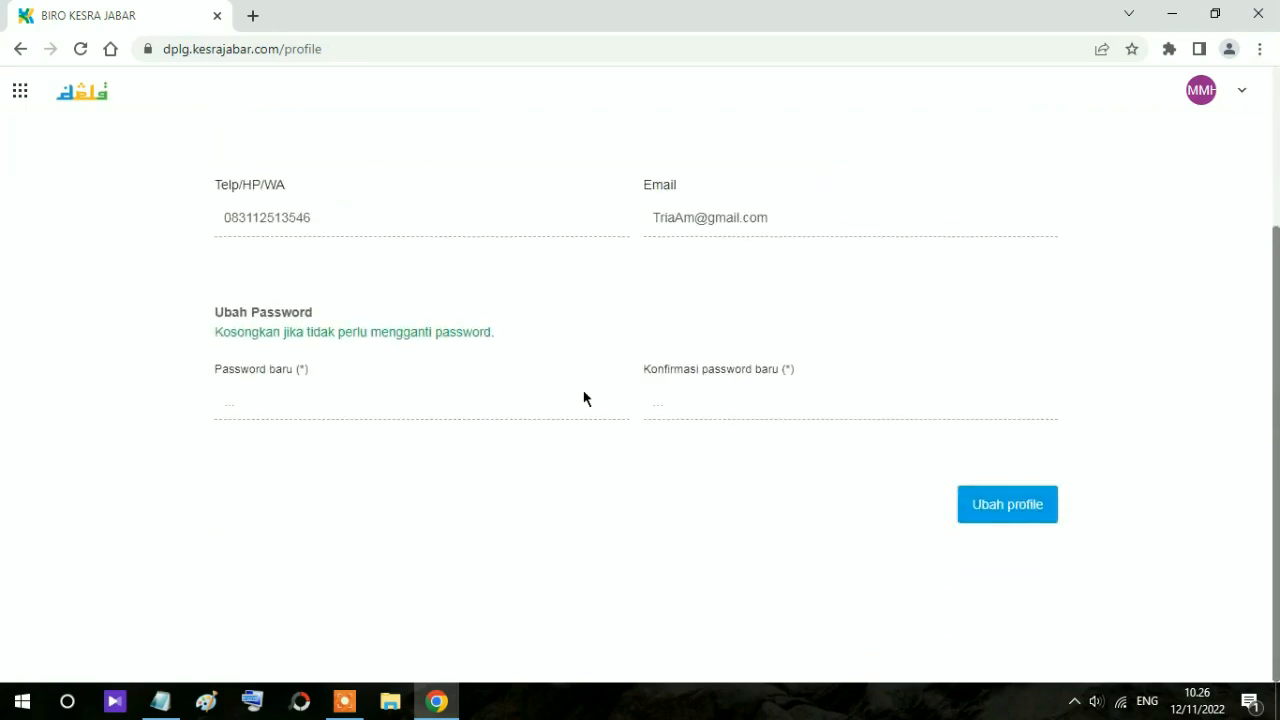
{"action": "scroll", "coordinate": [200, 185], "scroll_direction": "up", "scroll_amount": 3}
Step: Go back to the MDT MIFTAHUL HUDA Profile Lembaga page
{"action": "left_click", "coordinate": [20, 48]}
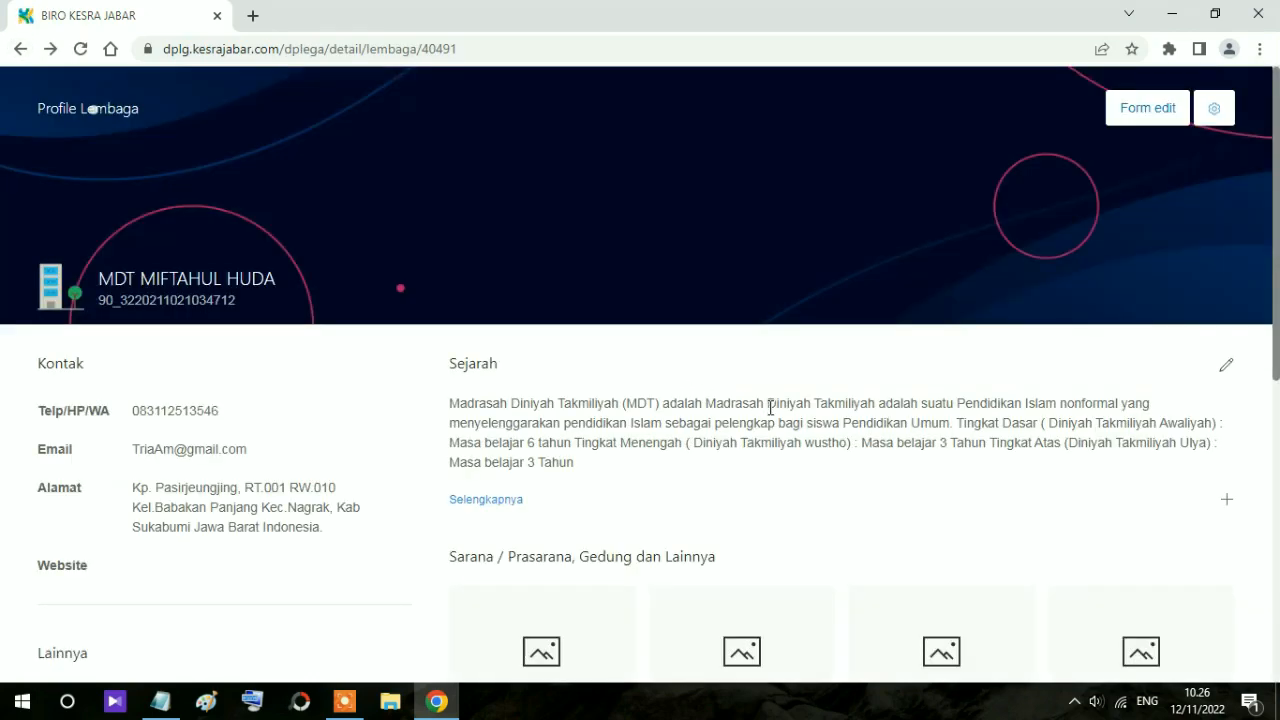
{"action": "scroll", "coordinate": [420, 443], "scroll_direction": "down", "scroll_amount": 5}
{"action": "scroll", "coordinate": [380, 440], "scroll_direction": "up", "scroll_amount": 3}
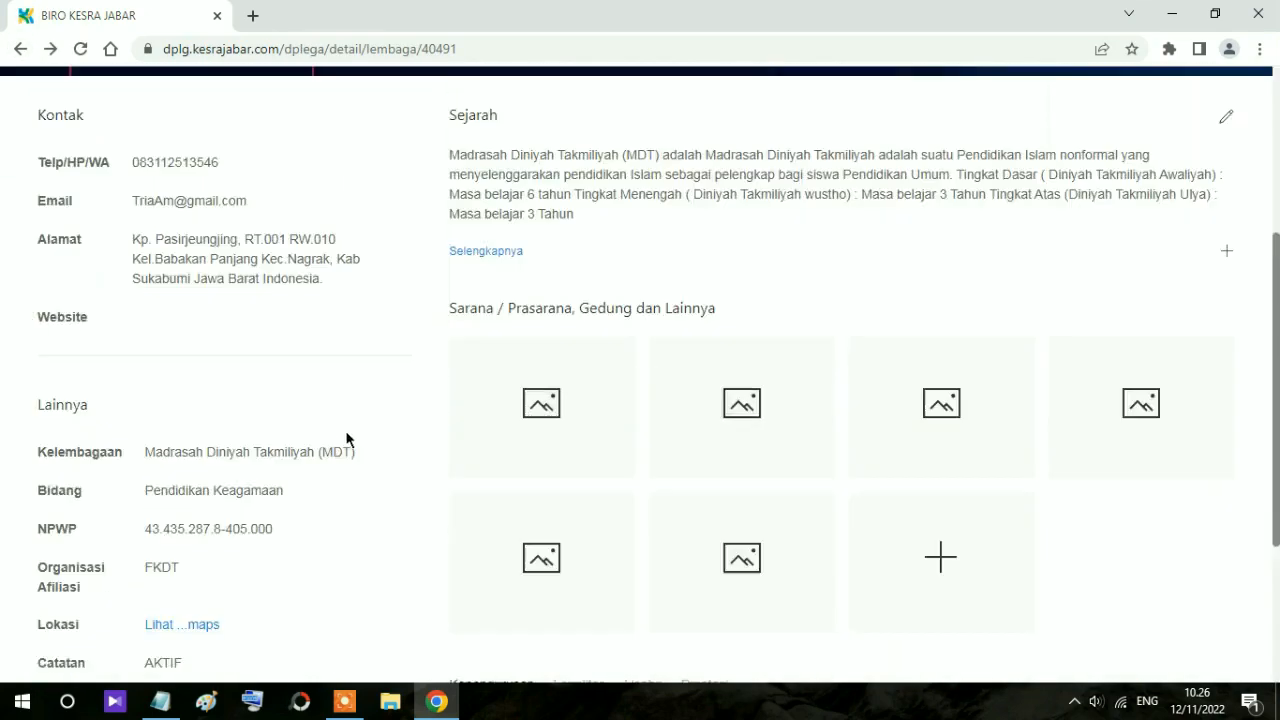
{"action": "scroll", "coordinate": [345, 438], "scroll_direction": "up", "scroll_amount": 2}
{"action": "scroll", "coordinate": [1071, 403], "scroll_direction": "up", "scroll_amount": 1}
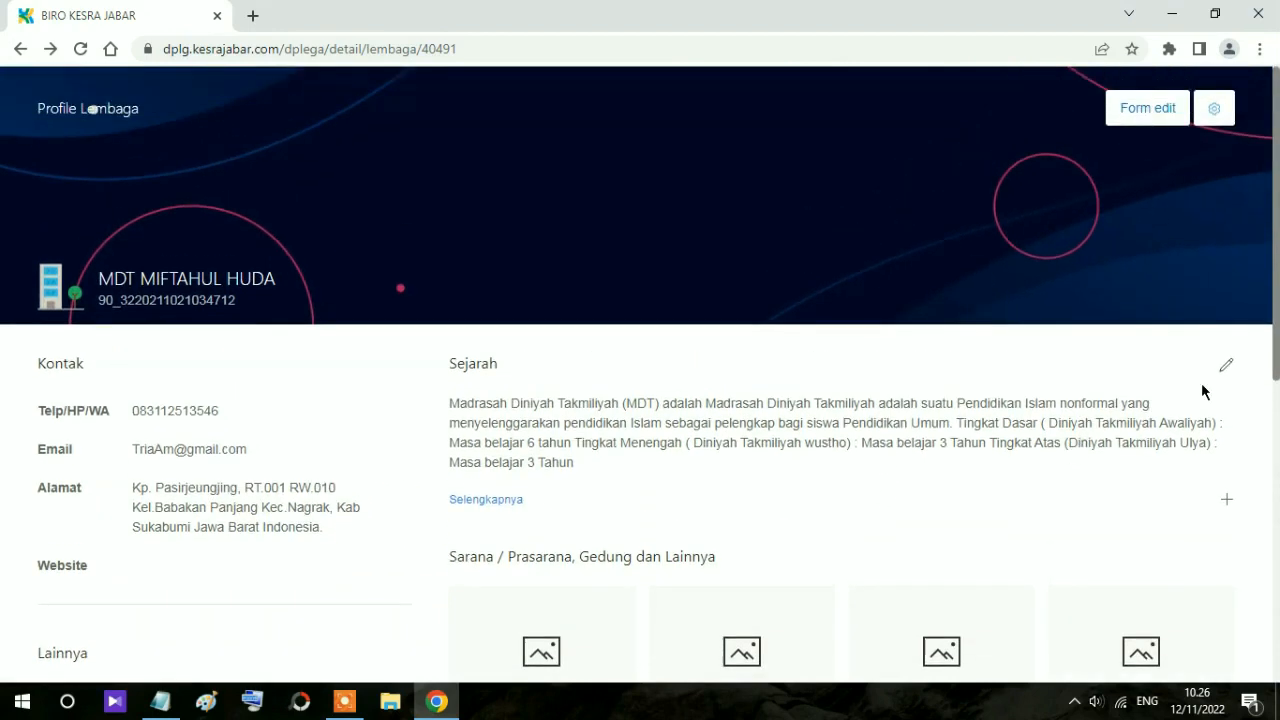
Step: Review the MDT MIFTAHUL HUDA Form edit and save it unchanged with Simpan
{"action": "left_click", "coordinate": [1145, 112]}
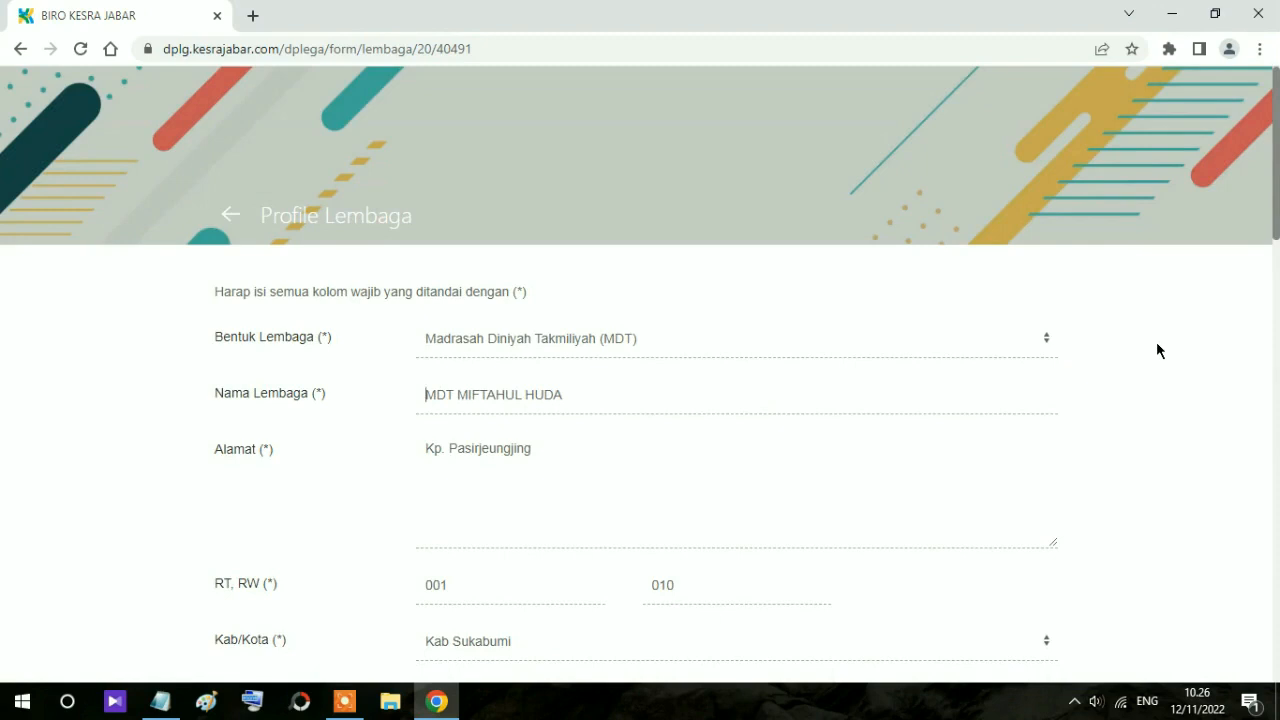
{"action": "scroll", "coordinate": [1157, 343], "scroll_direction": "down", "scroll_amount": 2}
{"action": "scroll", "coordinate": [1157, 344], "scroll_direction": "down", "scroll_amount": 2}
{"action": "scroll", "coordinate": [1157, 344], "scroll_direction": "down", "scroll_amount": 3}
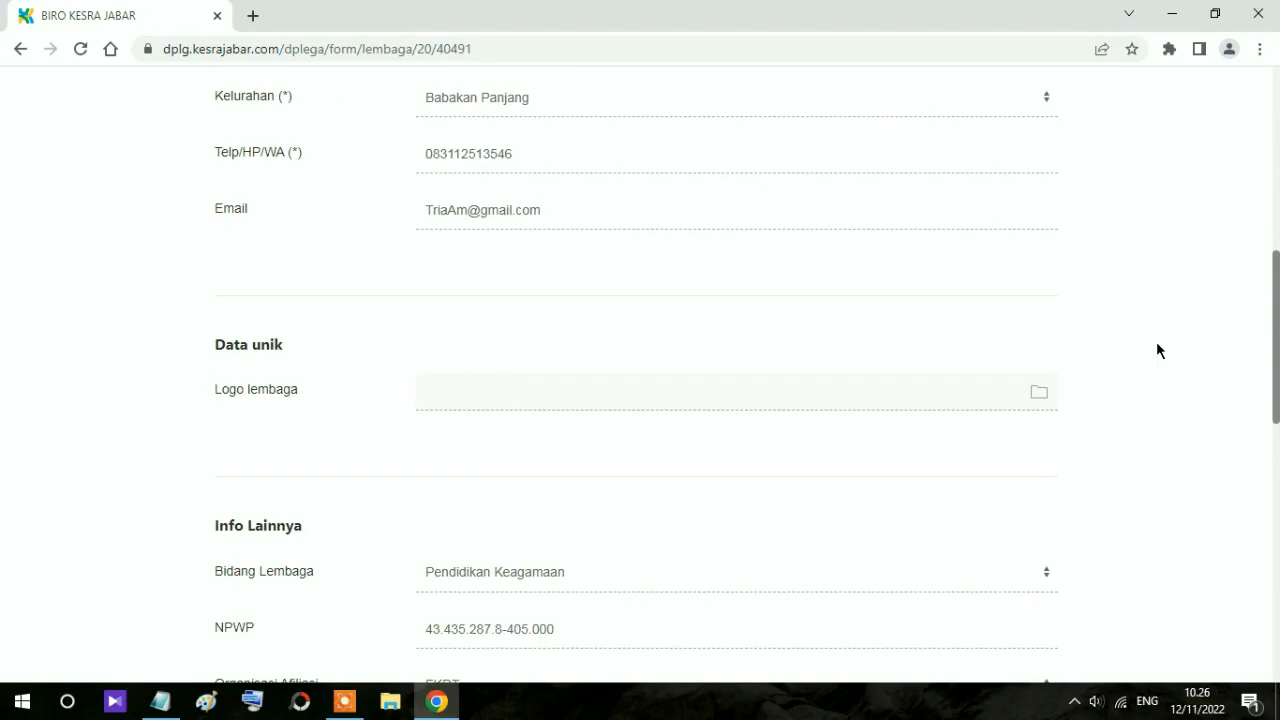
{"action": "scroll", "coordinate": [1157, 350], "scroll_direction": "down", "scroll_amount": 3}
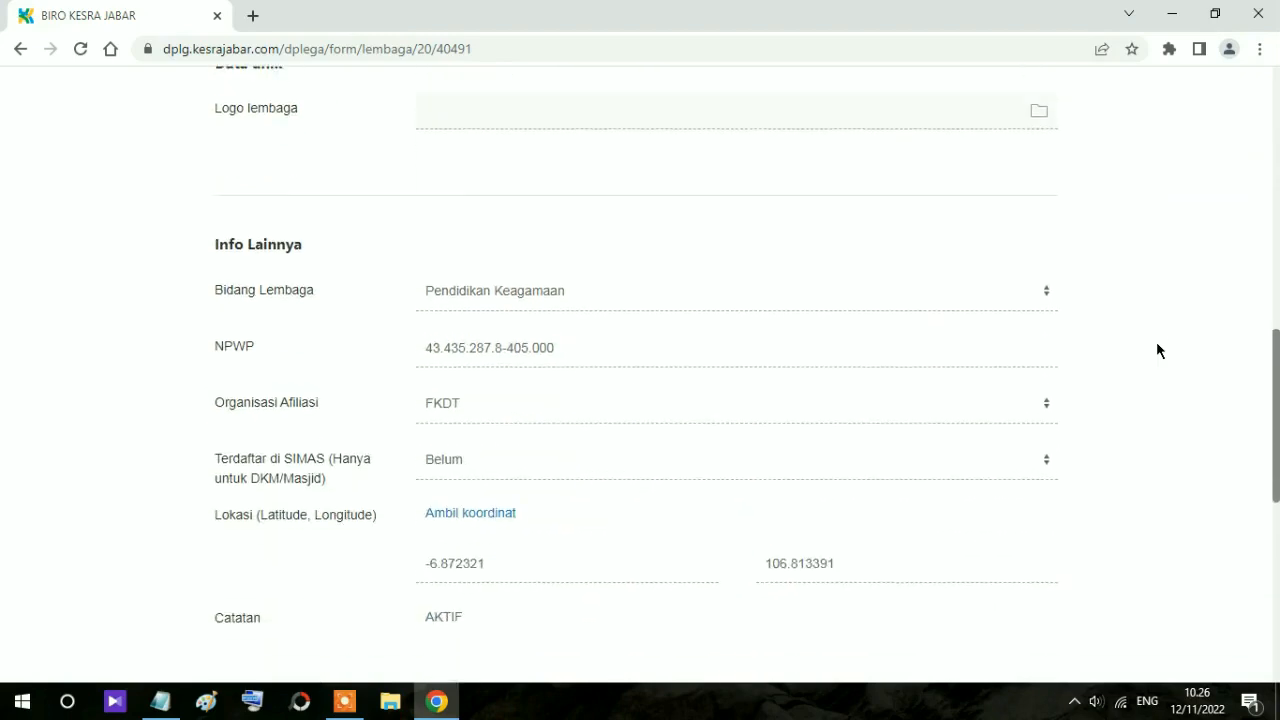
{"action": "scroll", "coordinate": [1157, 350], "scroll_direction": "down", "scroll_amount": 3}
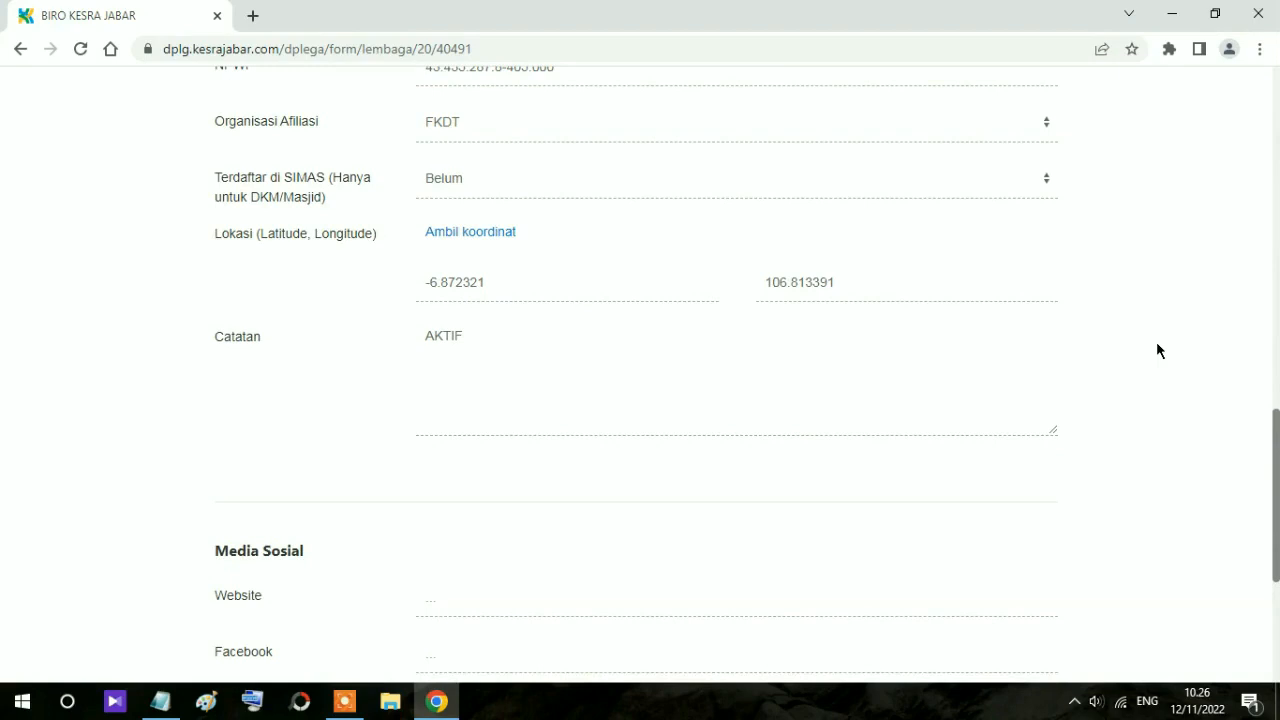
{"action": "scroll", "coordinate": [1156, 350], "scroll_direction": "down", "scroll_amount": 4}
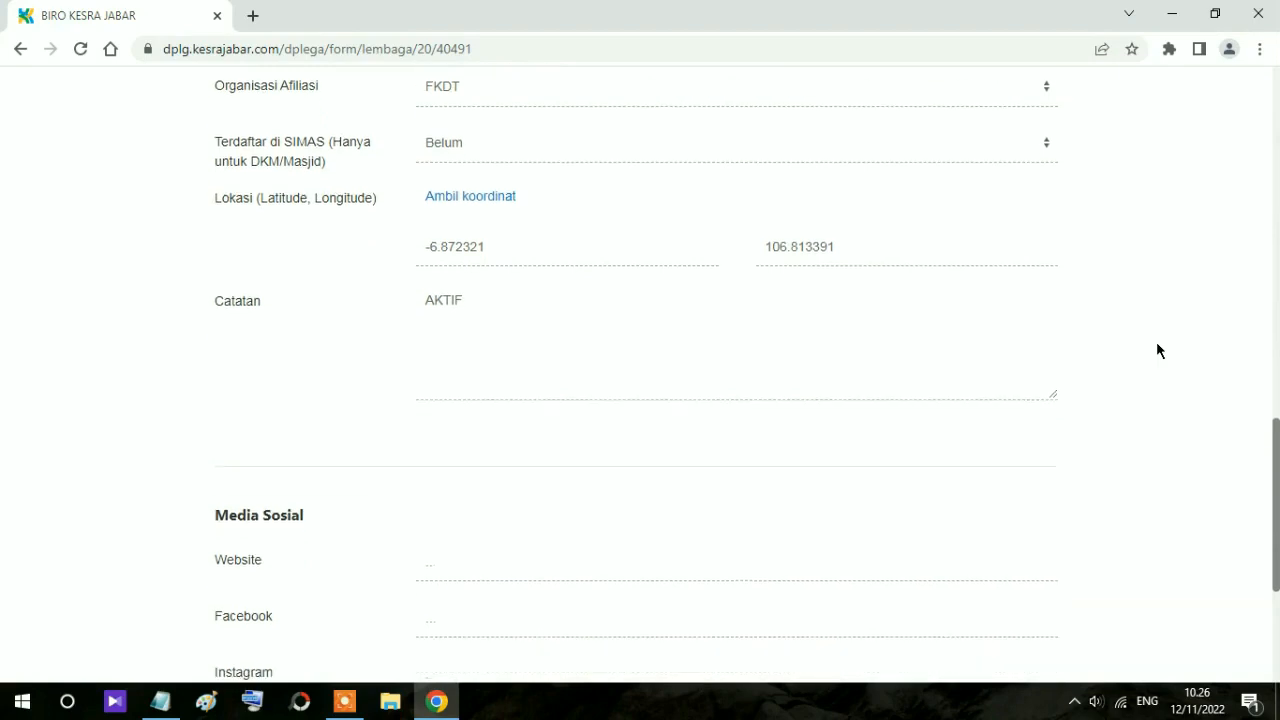
{"action": "left_click", "coordinate": [1018, 630]}
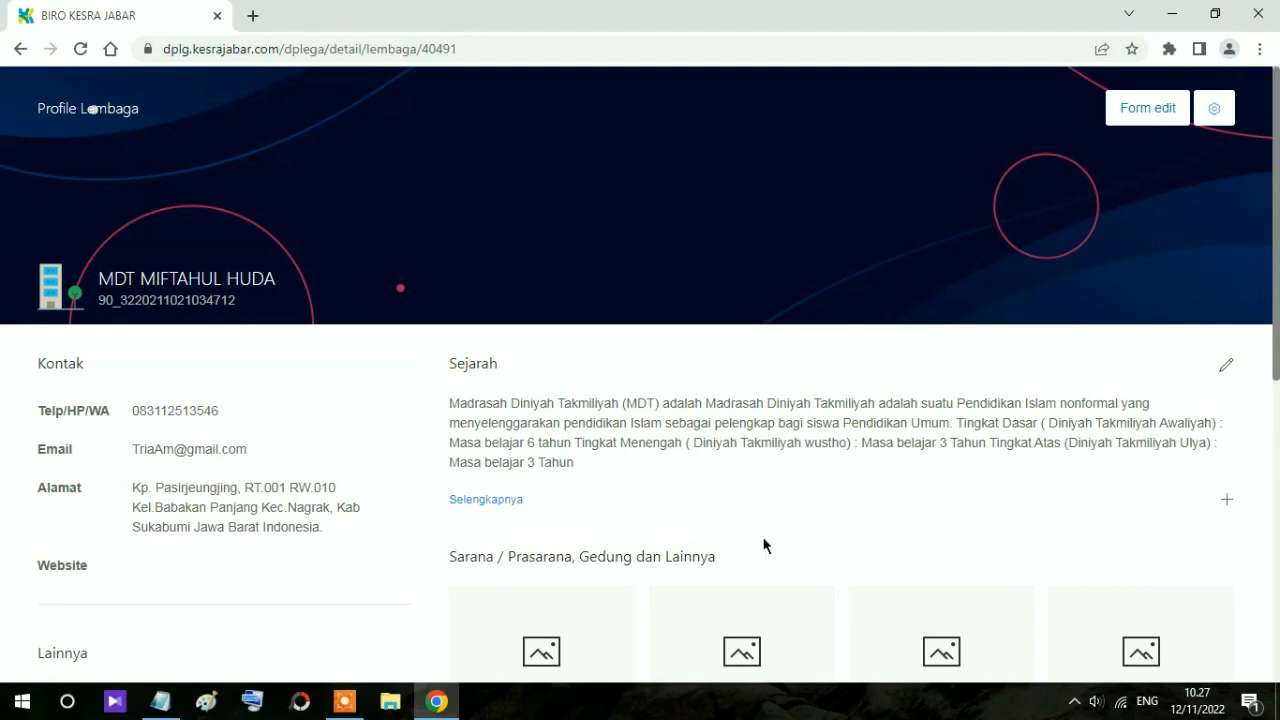
Step: Write Sejarah singkat: MDT Miftahul Huda founded 1960 by the founder's family for out-of-school village children
{"action": "left_click", "coordinate": [1229, 370]}
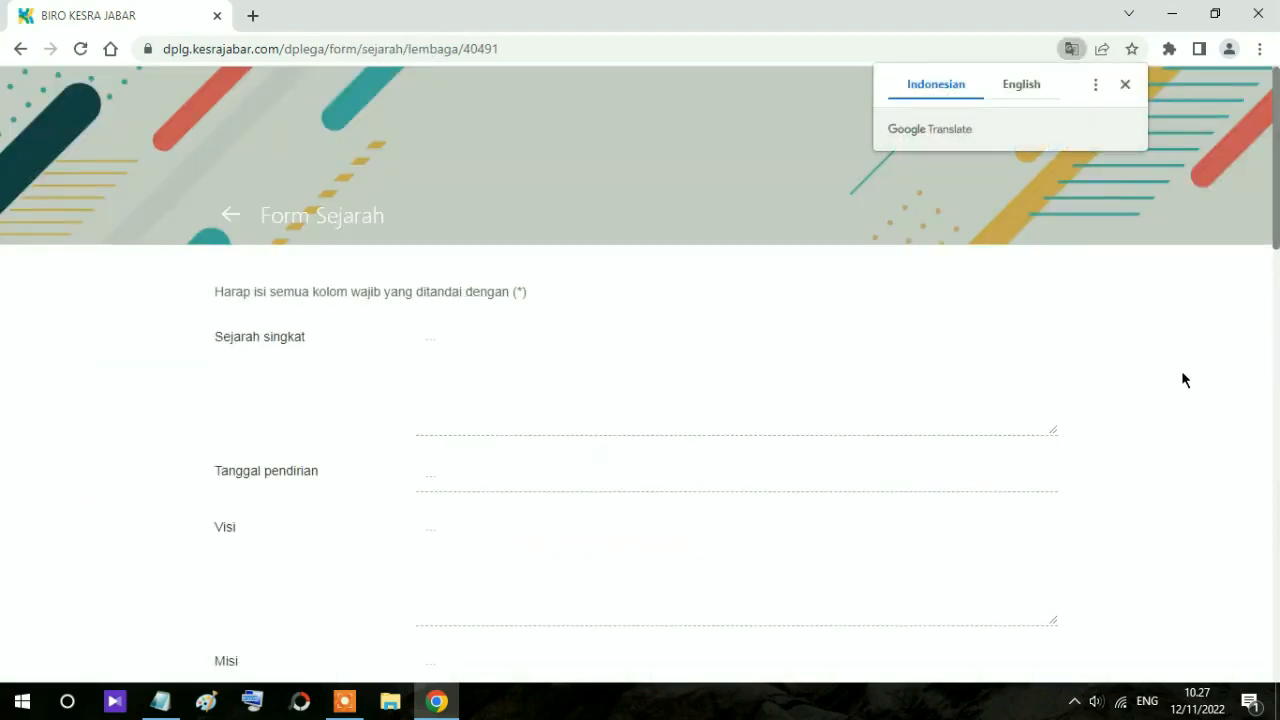
{"action": "left_click", "coordinate": [434, 348]}
{"action": "type", "text": "Madrsah "}
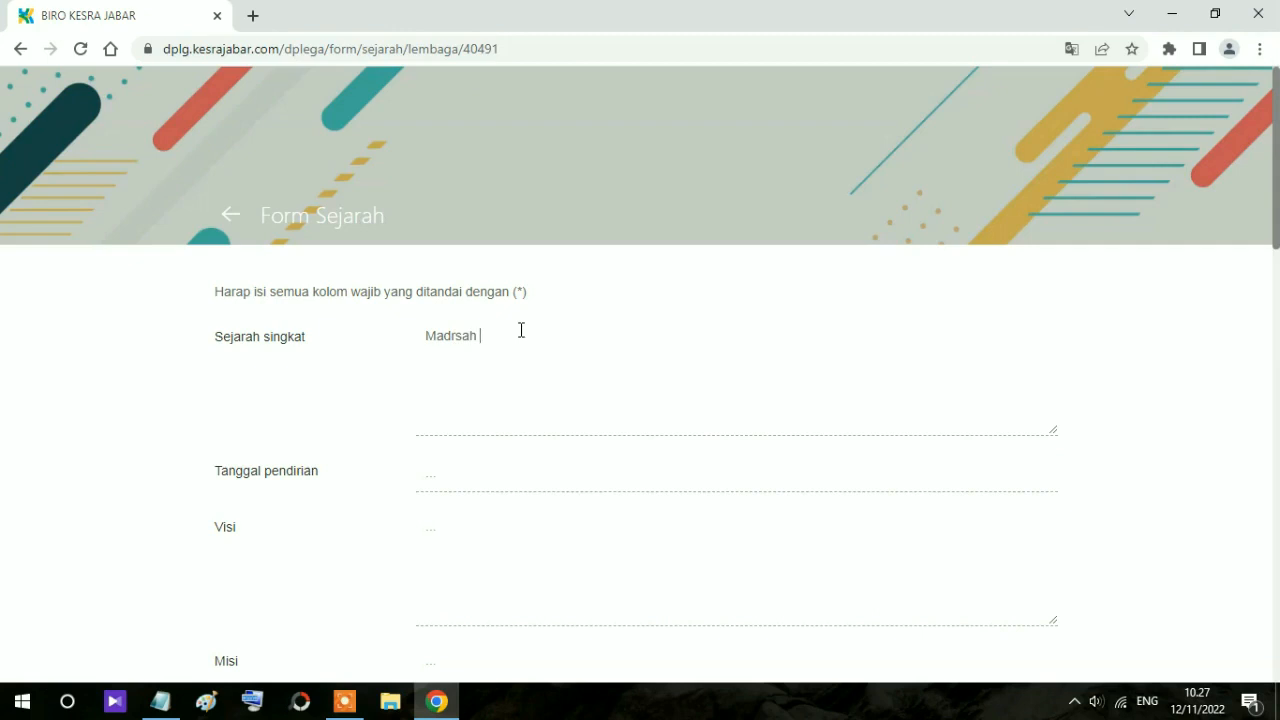
{"action": "type", "text": "DIniyah Takmiliyah Mifta"}
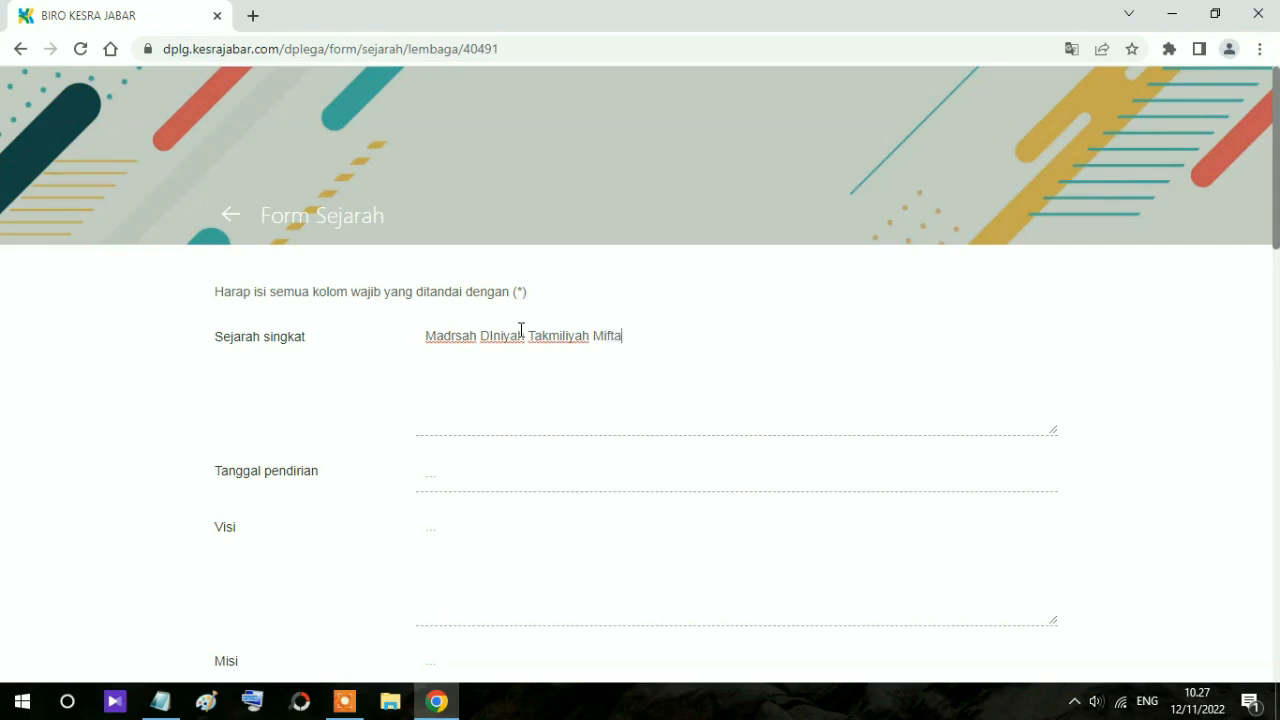
{"action": "type", "text": "hul Huda didirikan pa"}
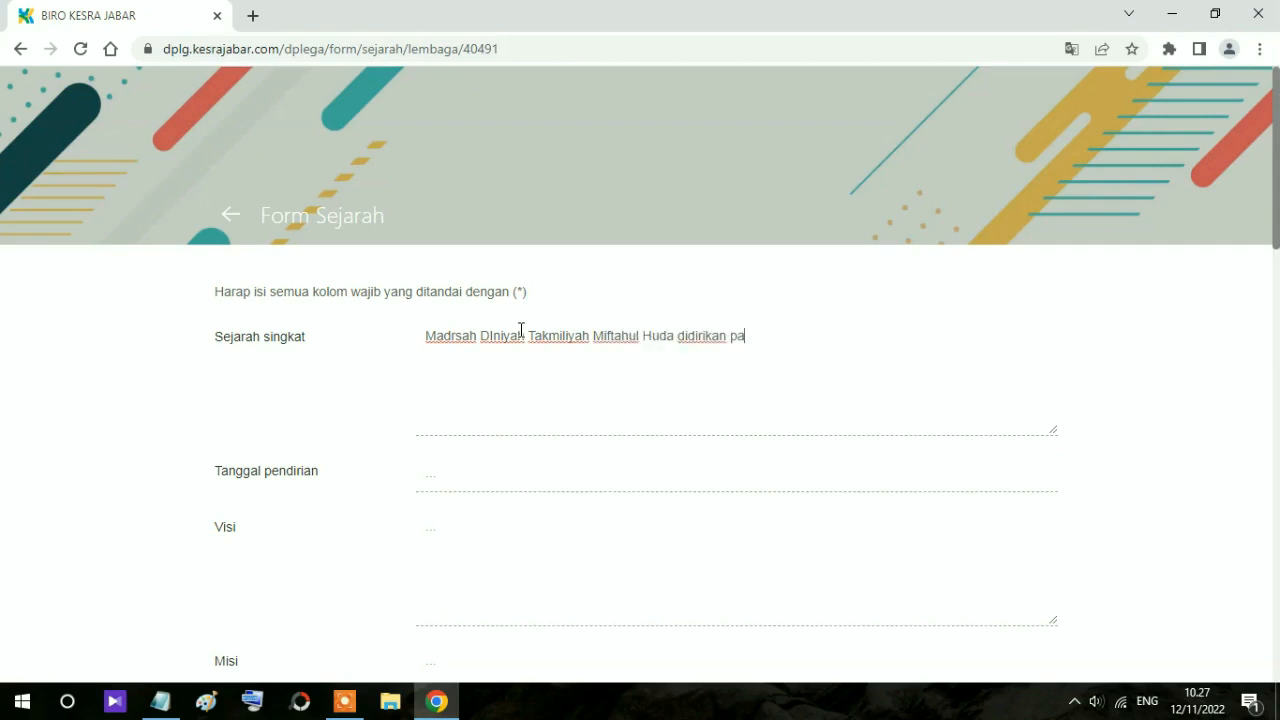
{"action": "type", "text": "da tahun 1960"}
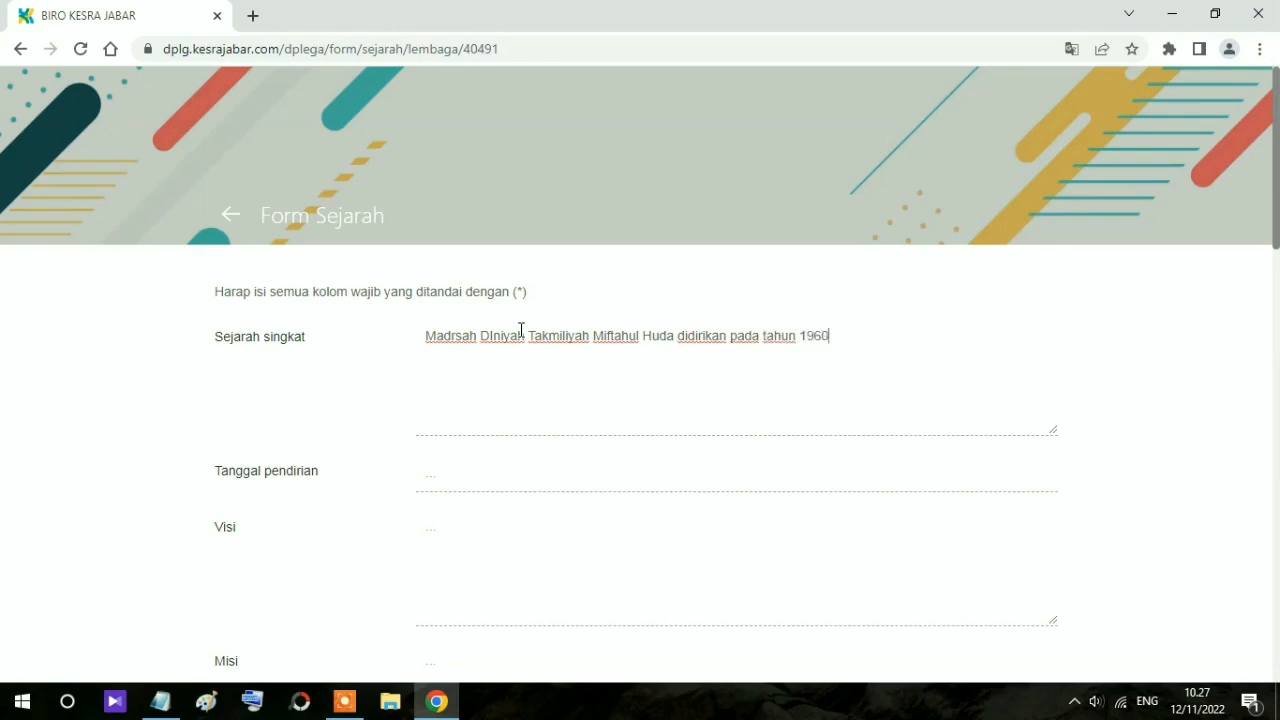
{"action": "type", "text": " oleh Keluarga besar "}
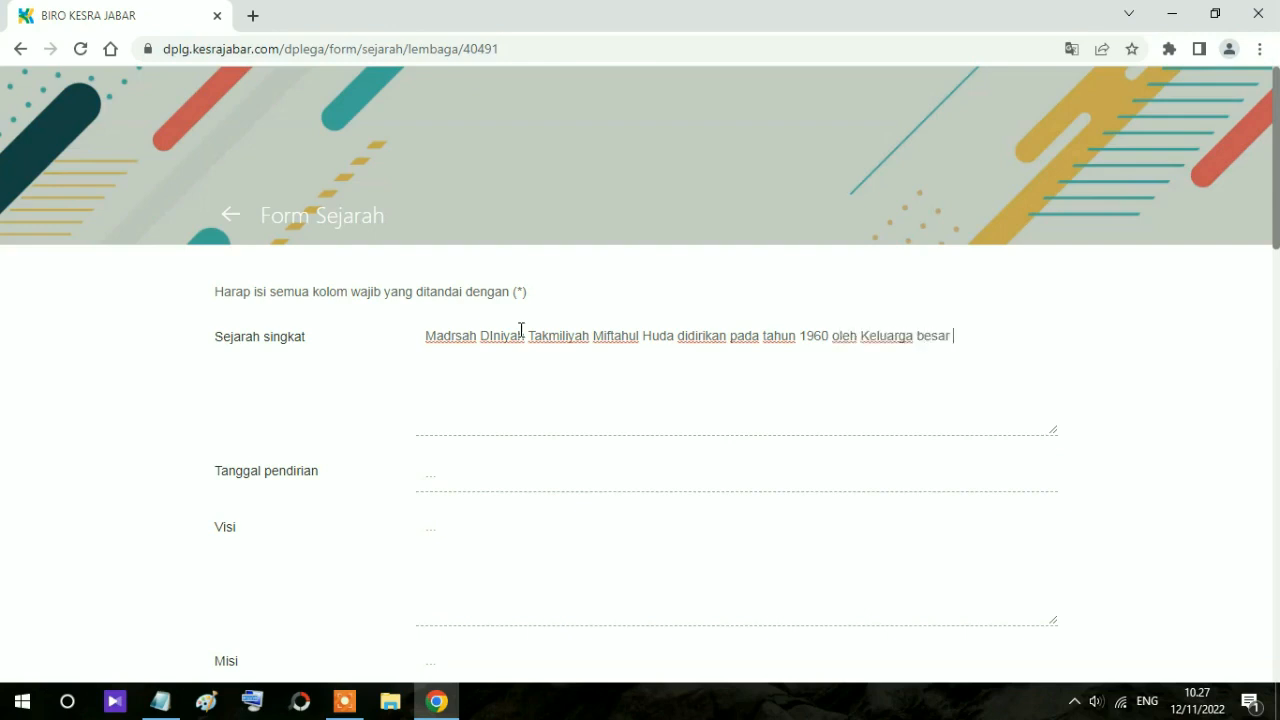
{"action": "type", "text": "pendiri yaitu Bap"}
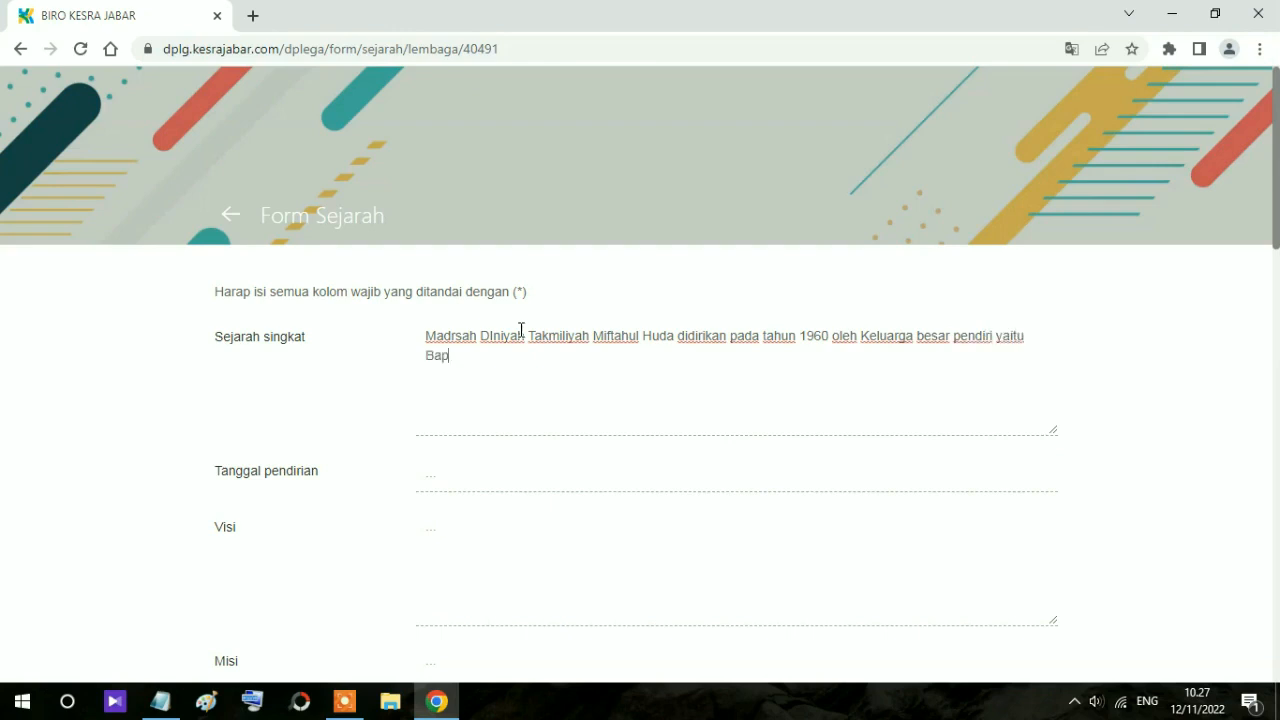
{"action": "type", "text": "ak"}
{"action": "type", "text": "Ustadz M. ema"}
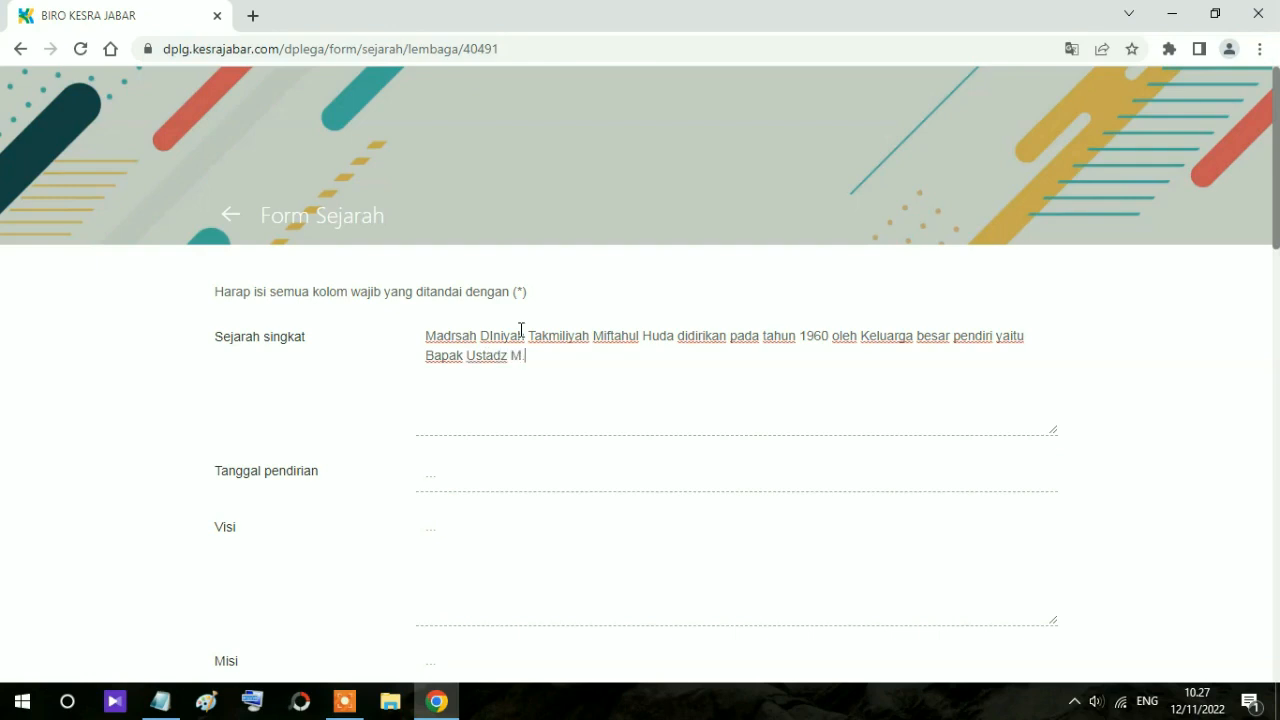
{"action": "key", "text": "BackSpace"}
{"action": "key", "text": "BackSpace"}
{"action": "key", "text": "BackSpace"}
{"action": "type", "text": "Eman sebagai bentuk"}
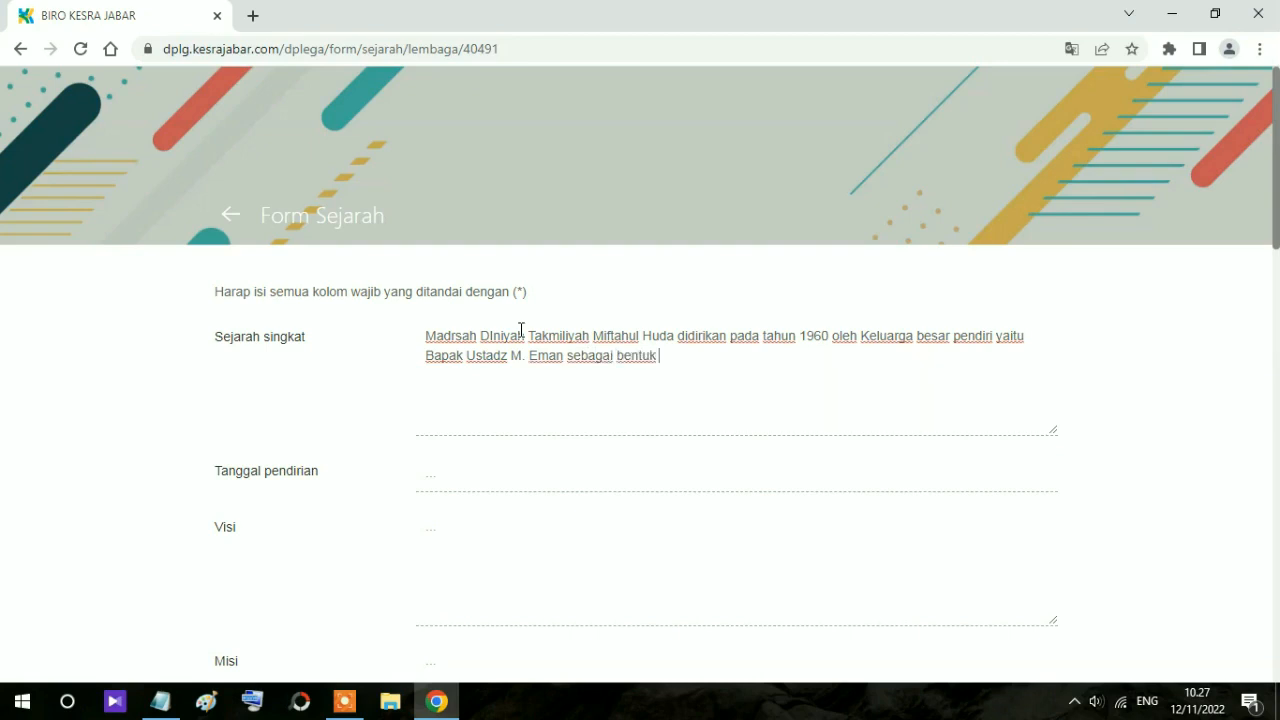
{"action": "type", "text": " salah "}
{"action": "type", "text": "satu upaya "}
{"action": "type", "text": "unt"}
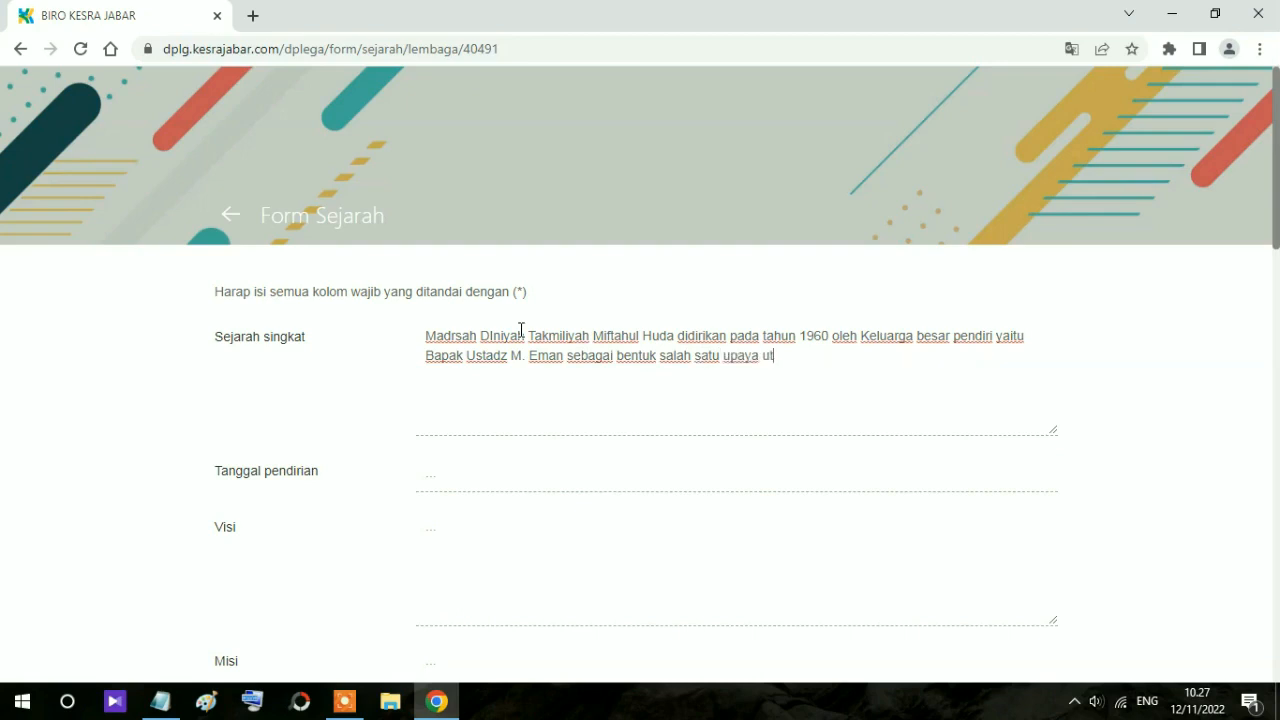
{"action": "type", "text": "uk mengatasi pe"}
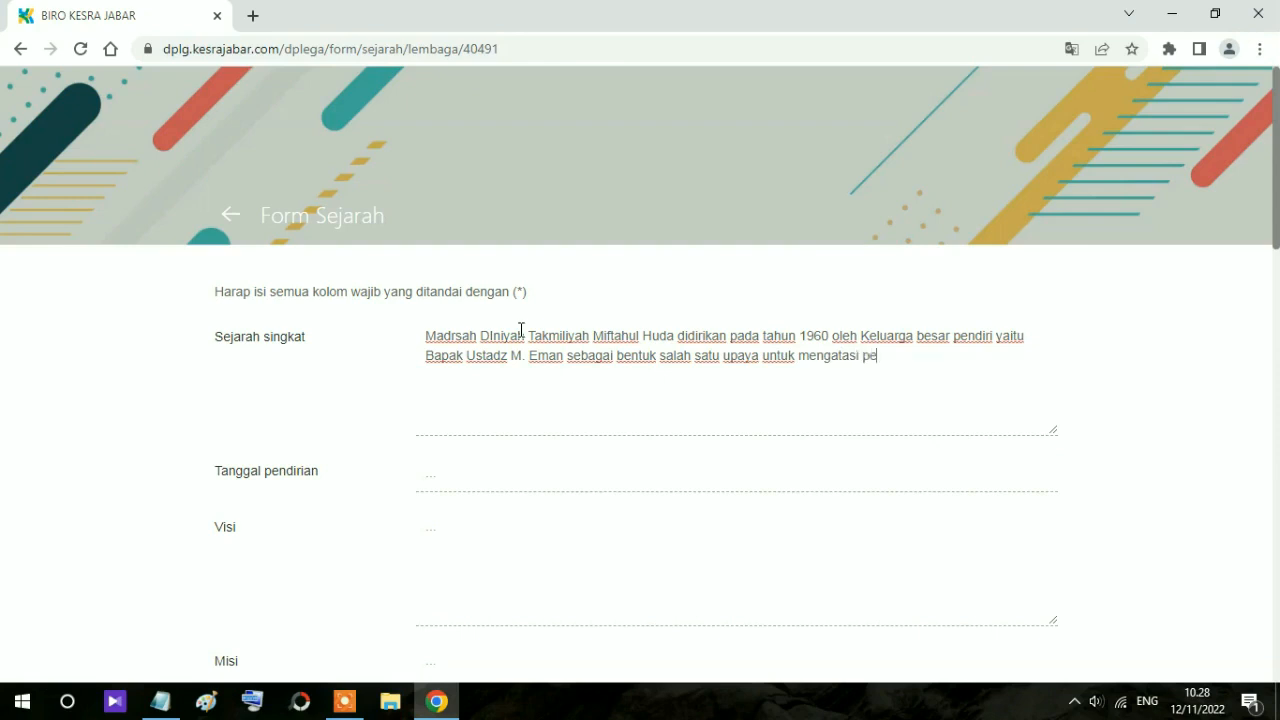
{"action": "type", "text": "rmasalahan di "}
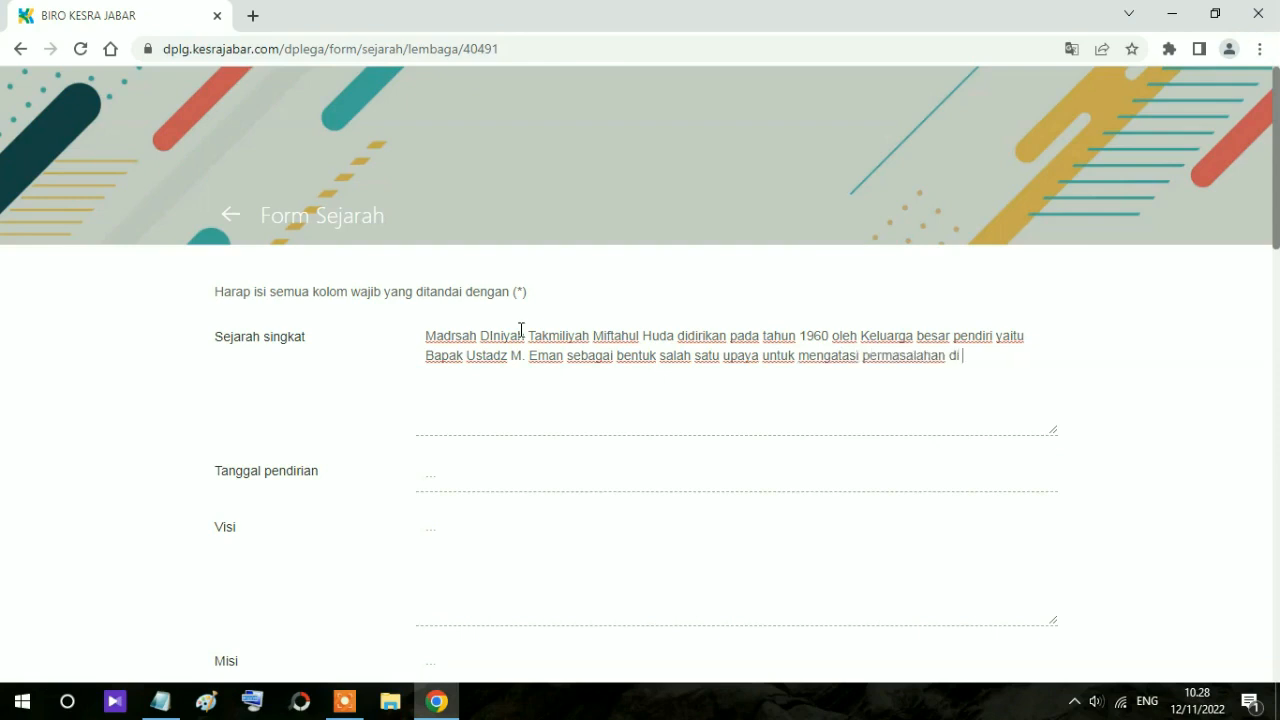
{"action": "type", "text": "masyarakat dimana "}
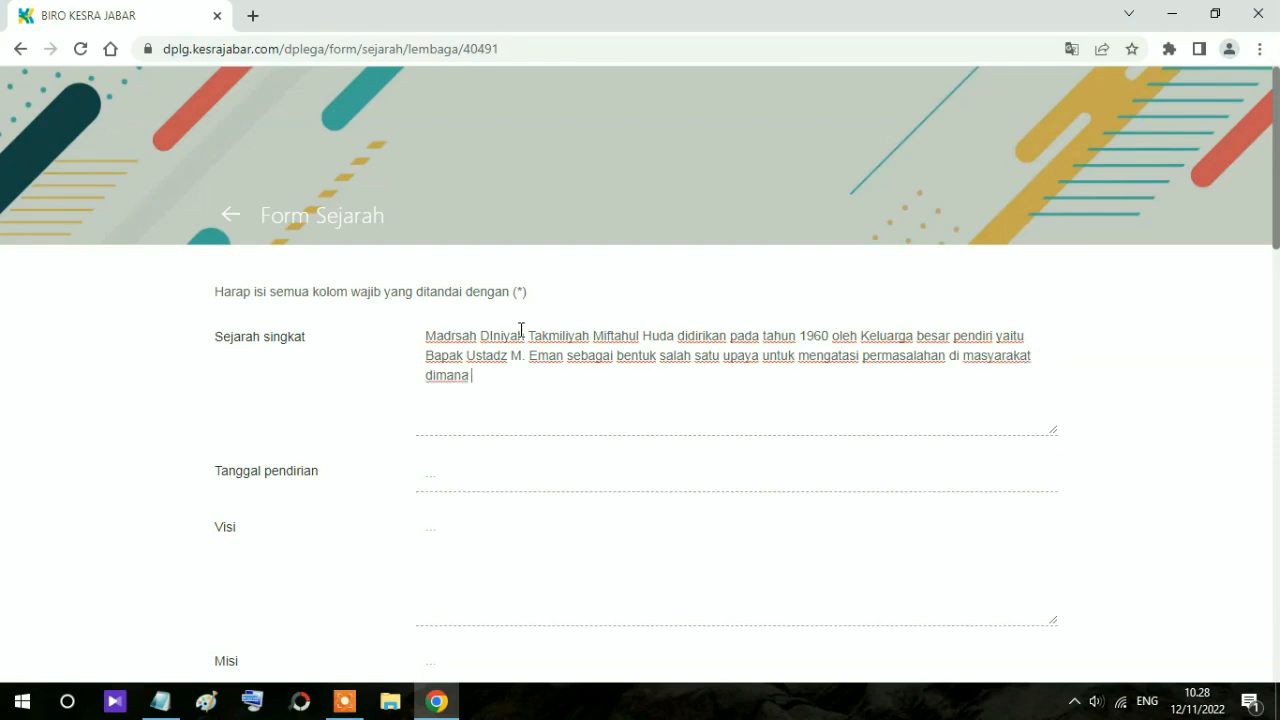
{"action": "type", "text": "banayak sekali "}
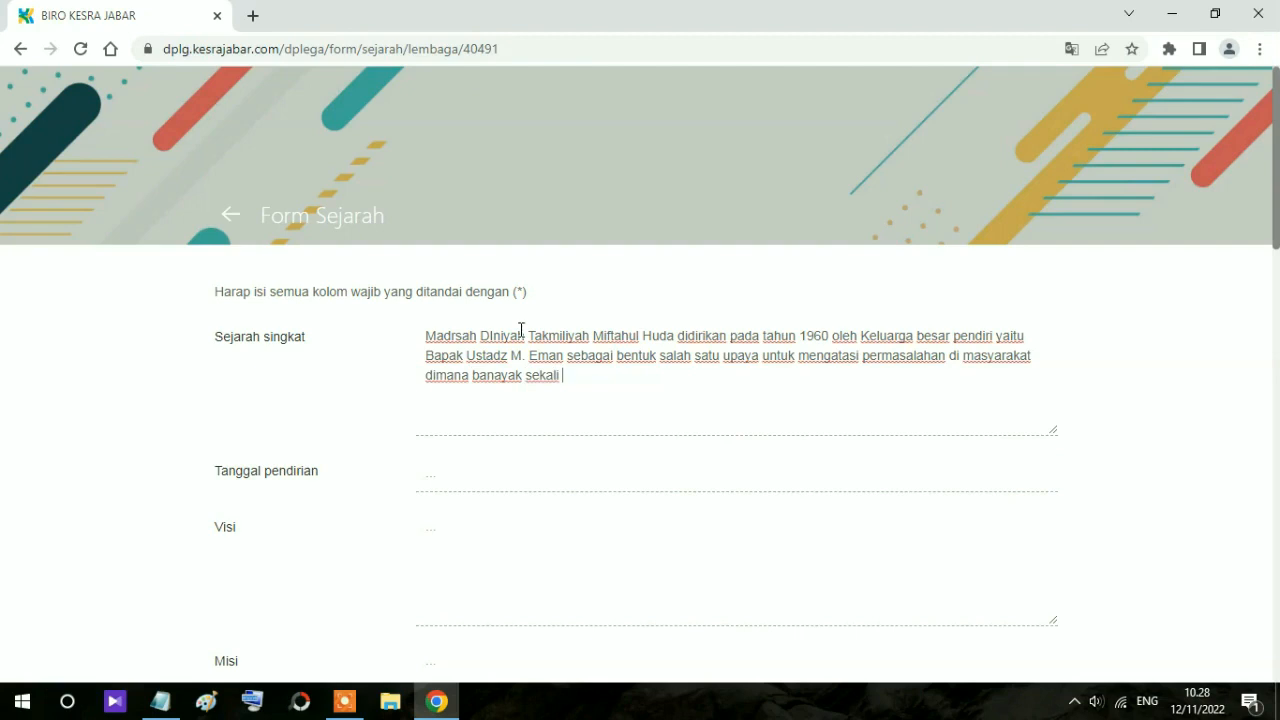
{"action": "type", "text": "ana-anak usia se"}
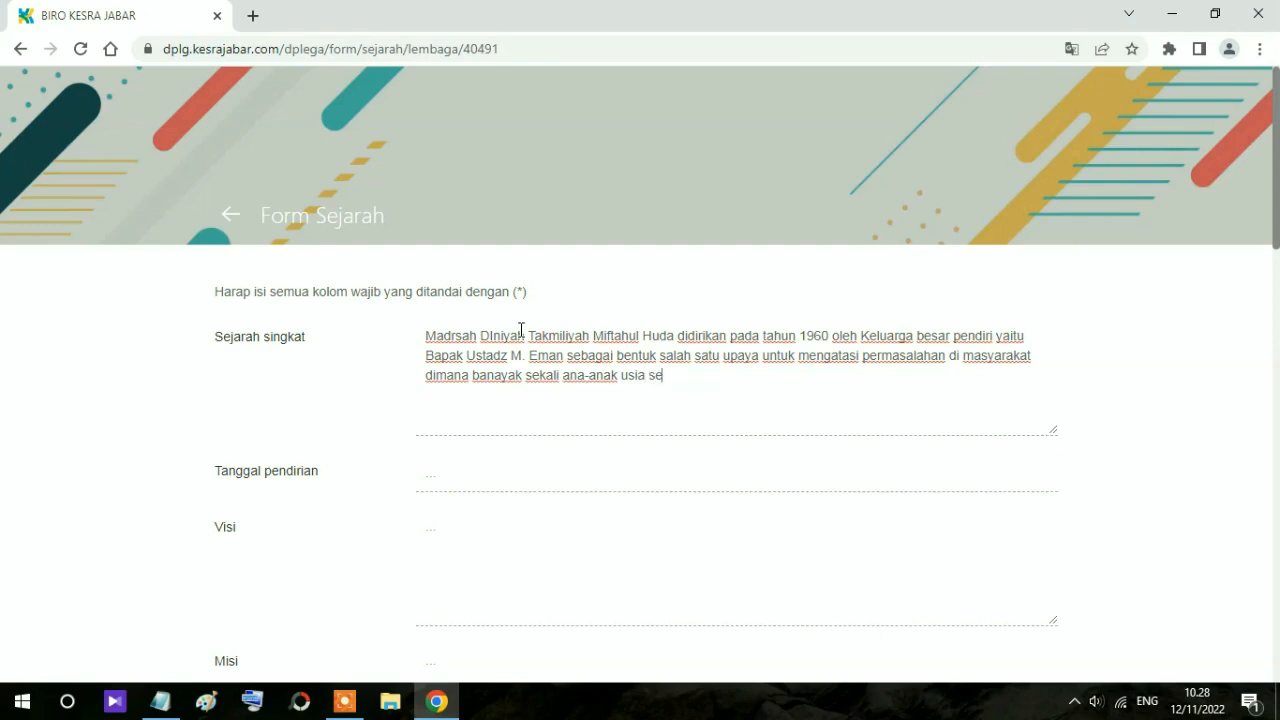
{"action": "type", "text": "kolah yang tidak me"}
{"action": "key", "text": "BackSpace"}
{"action": "type", "text": "asuk sekolah"}
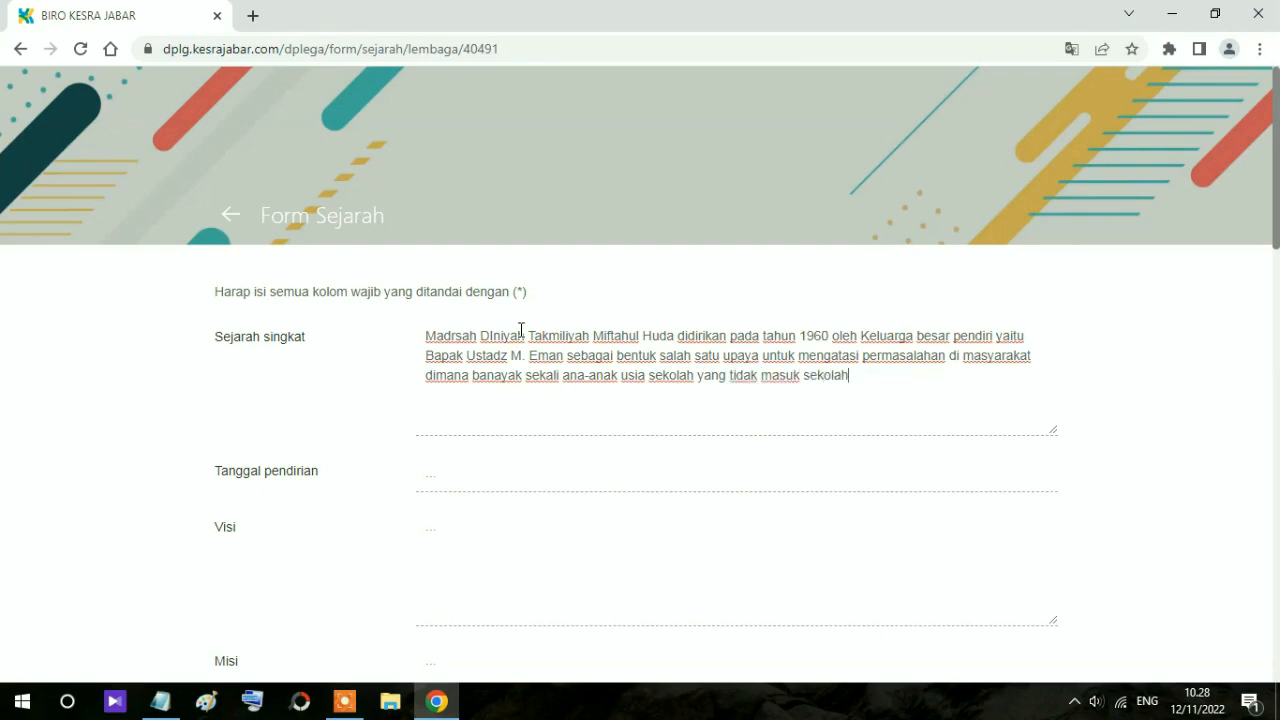
{"action": "type", "text": " di lingkungan"}
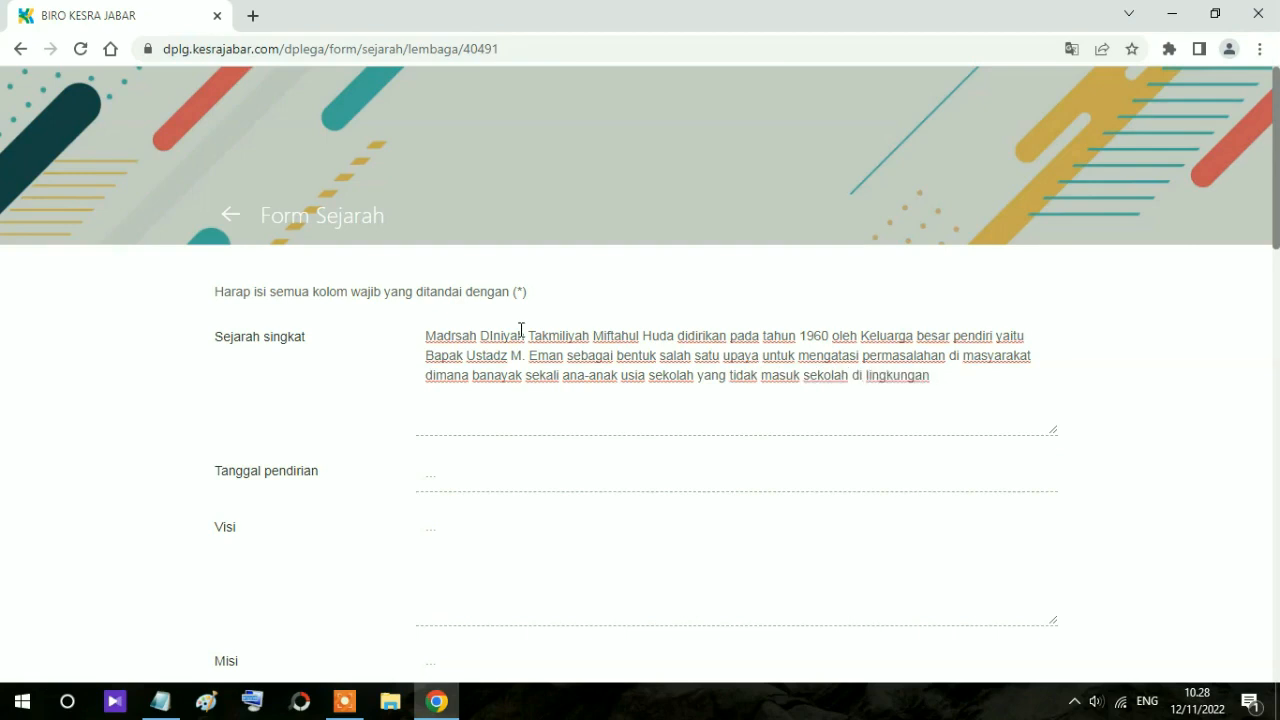
{"action": "type", "text": " kampung (pa"}
{"action": "key", "text": "BackSpace"}
{"action": "key", "text": "BackSpace"}
{"action": "key", "text": "BackSpace"}
{"action": "type", "text": "Pasir Jeungjing"}
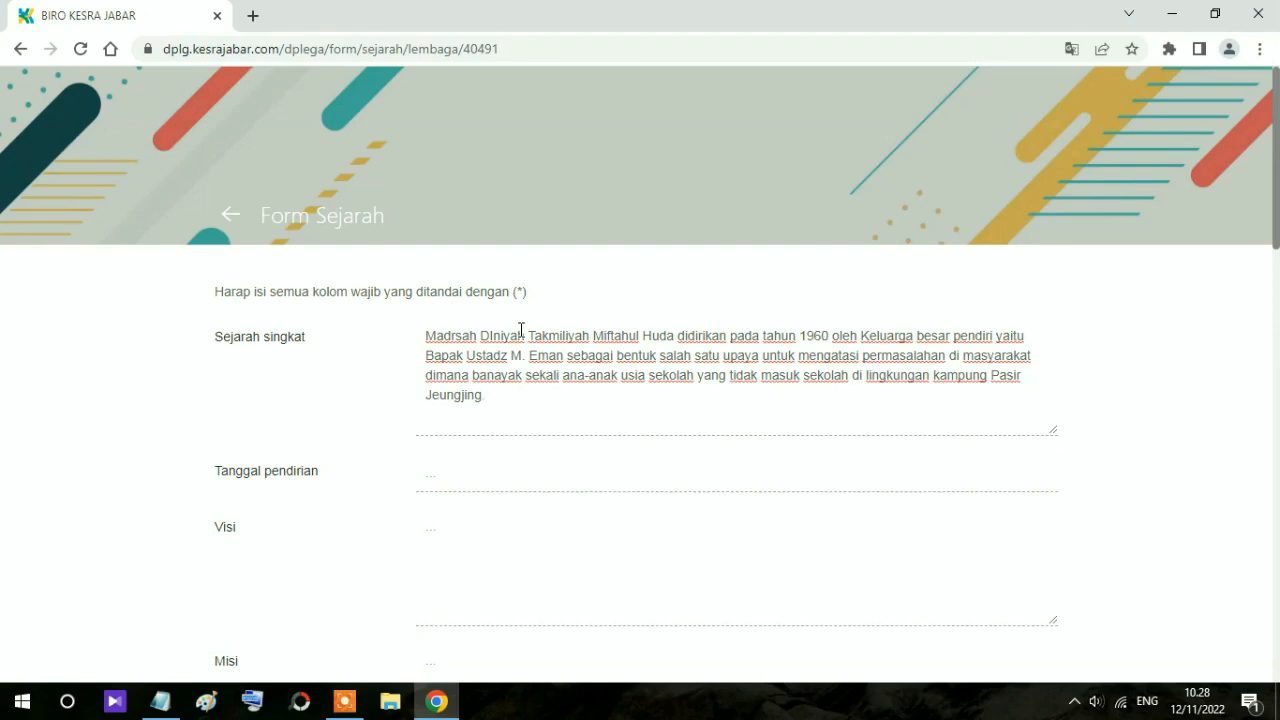
Step: Set Tanggal pendirian to 1960-07-18 using the calendar picker
{"action": "left_click", "coordinate": [465, 479]}
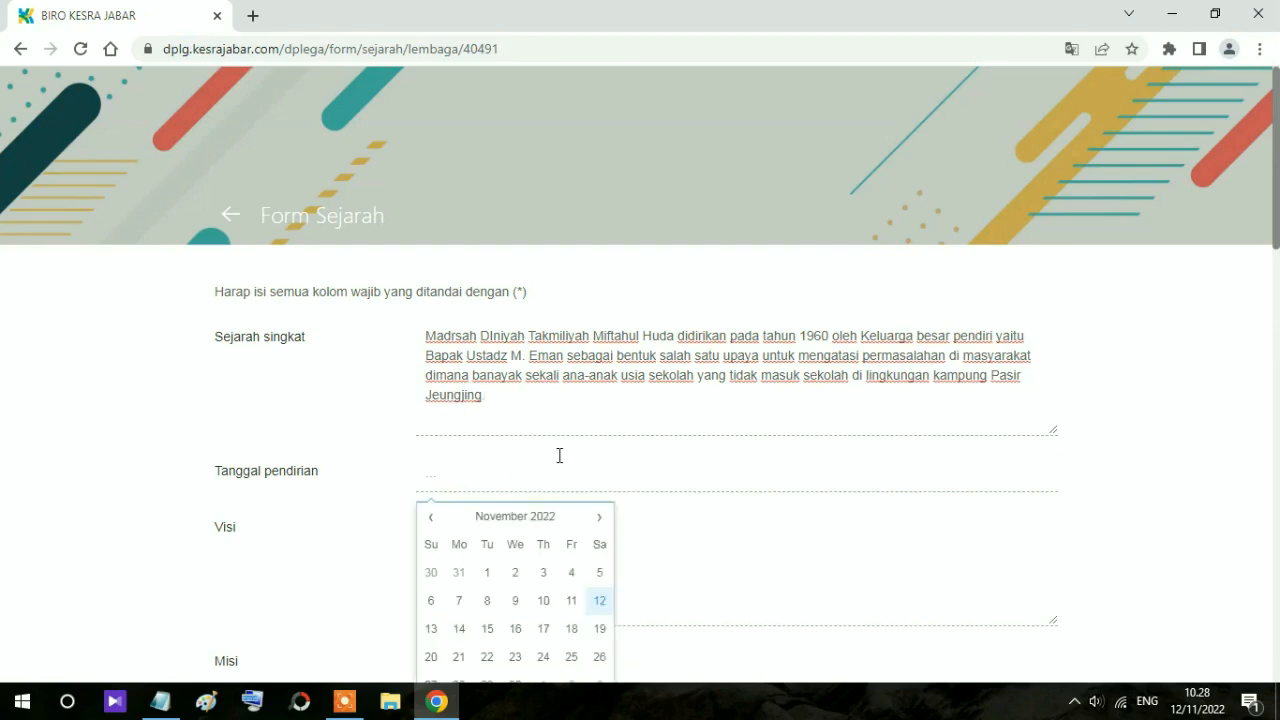
{"action": "scroll", "coordinate": [559, 455], "scroll_direction": "down", "scroll_amount": 2}
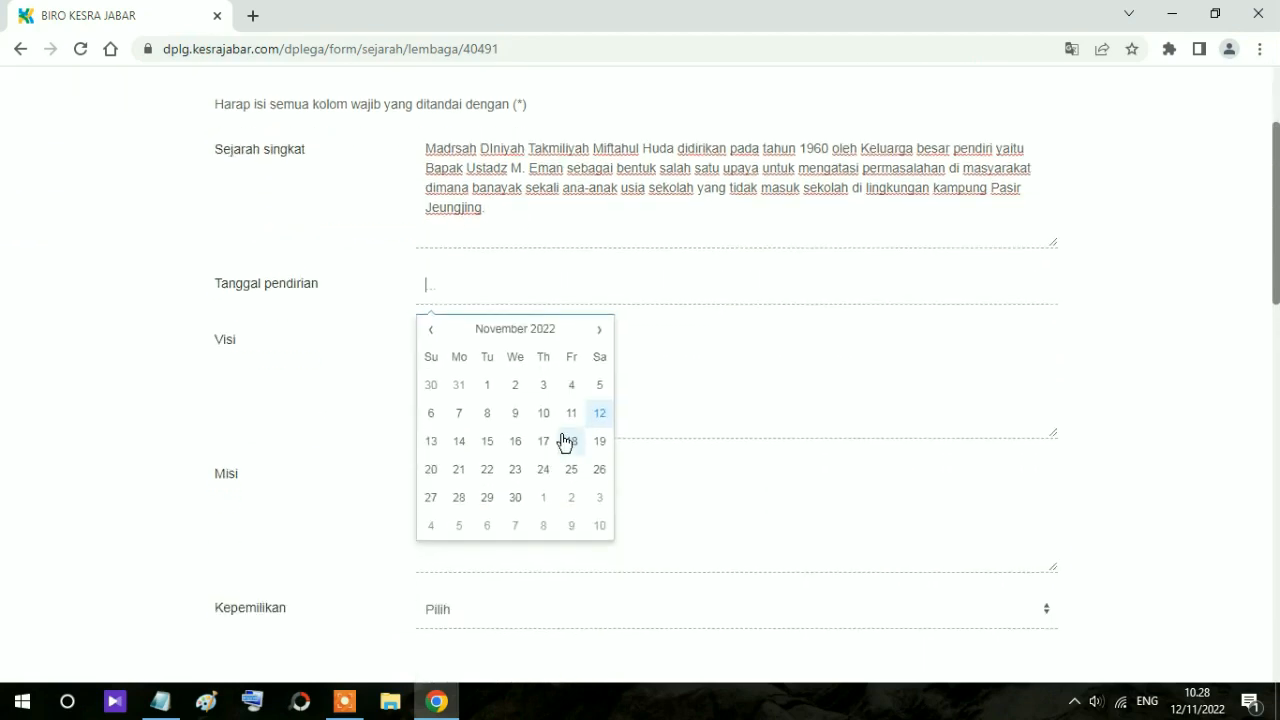
{"action": "left_click", "coordinate": [521, 331]}
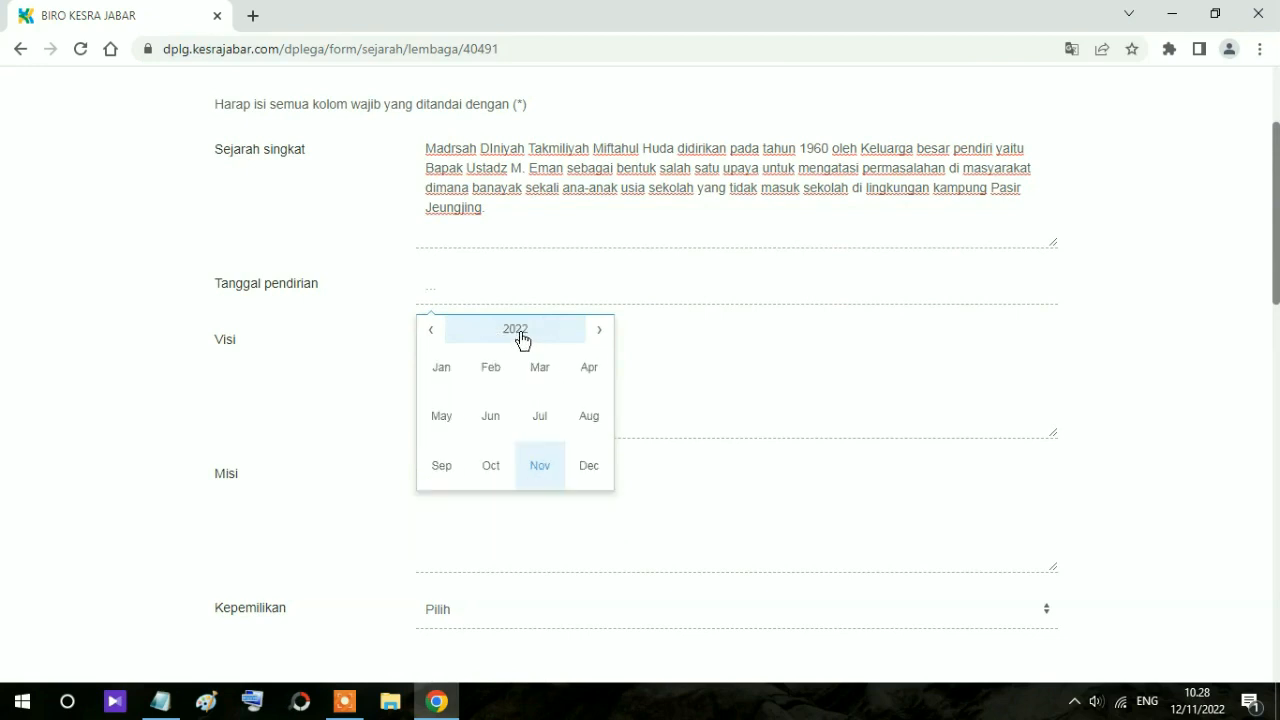
{"action": "left_click", "coordinate": [431, 331]}
{"action": "left_click", "coordinate": [431, 331]}
{"action": "left_click", "coordinate": [431, 331]}
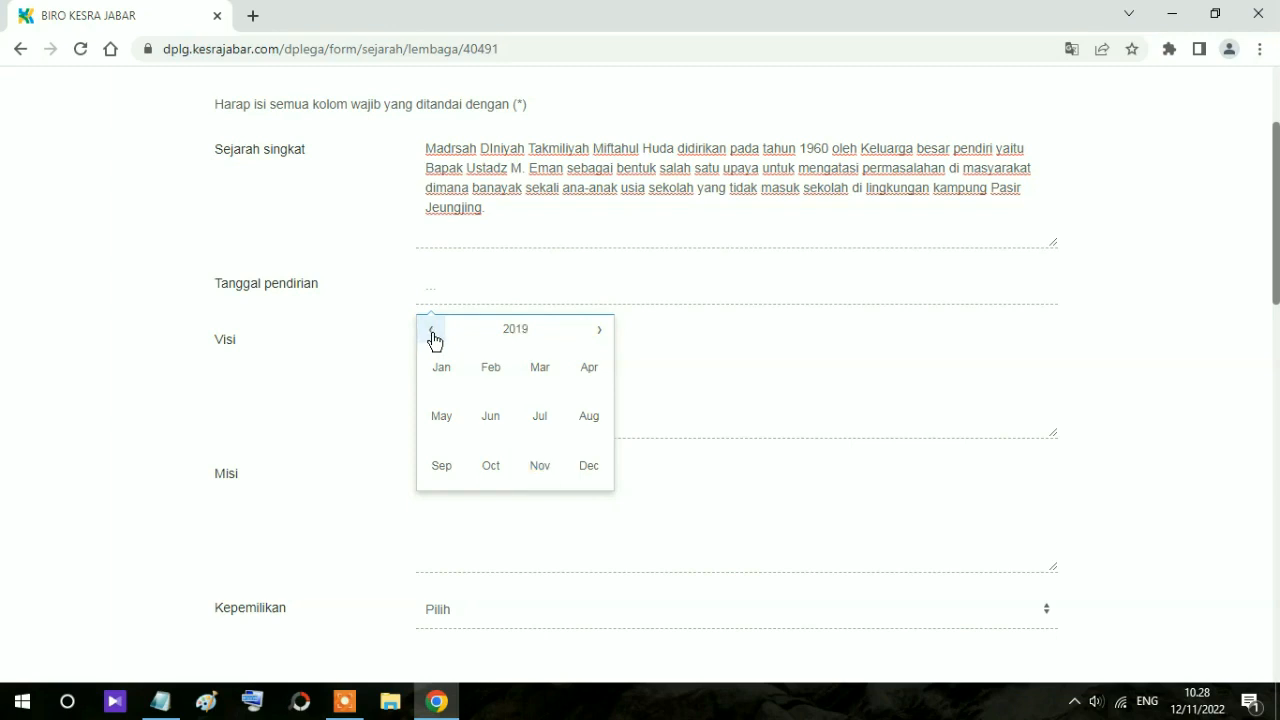
{"action": "left_click", "coordinate": [514, 335]}
{"action": "scroll", "coordinate": [505, 408], "scroll_direction": "up", "scroll_amount": 1}
{"action": "scroll", "coordinate": [495, 410], "scroll_direction": "down", "scroll_amount": 1}
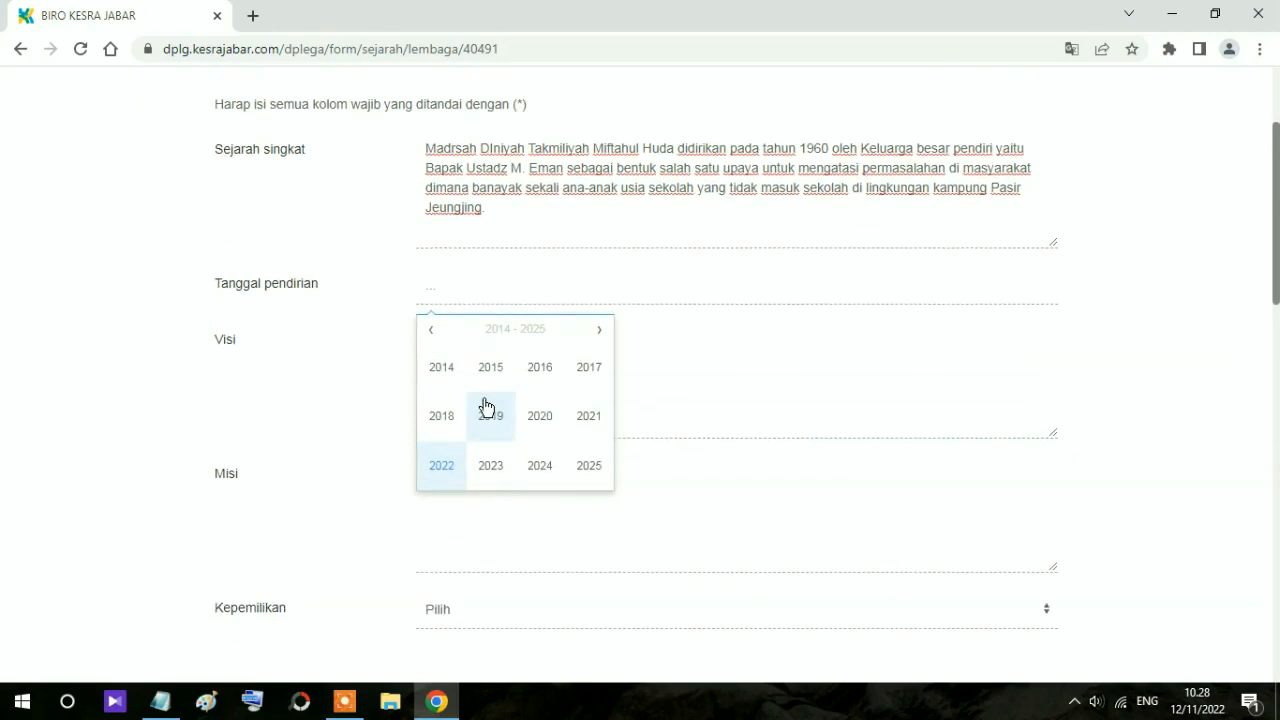
{"action": "left_click", "coordinate": [430, 333]}
{"action": "left_click", "coordinate": [430, 333]}
{"action": "left_click", "coordinate": [430, 333]}
{"action": "left_click", "coordinate": [430, 334]}
{"action": "left_click", "coordinate": [430, 334]}
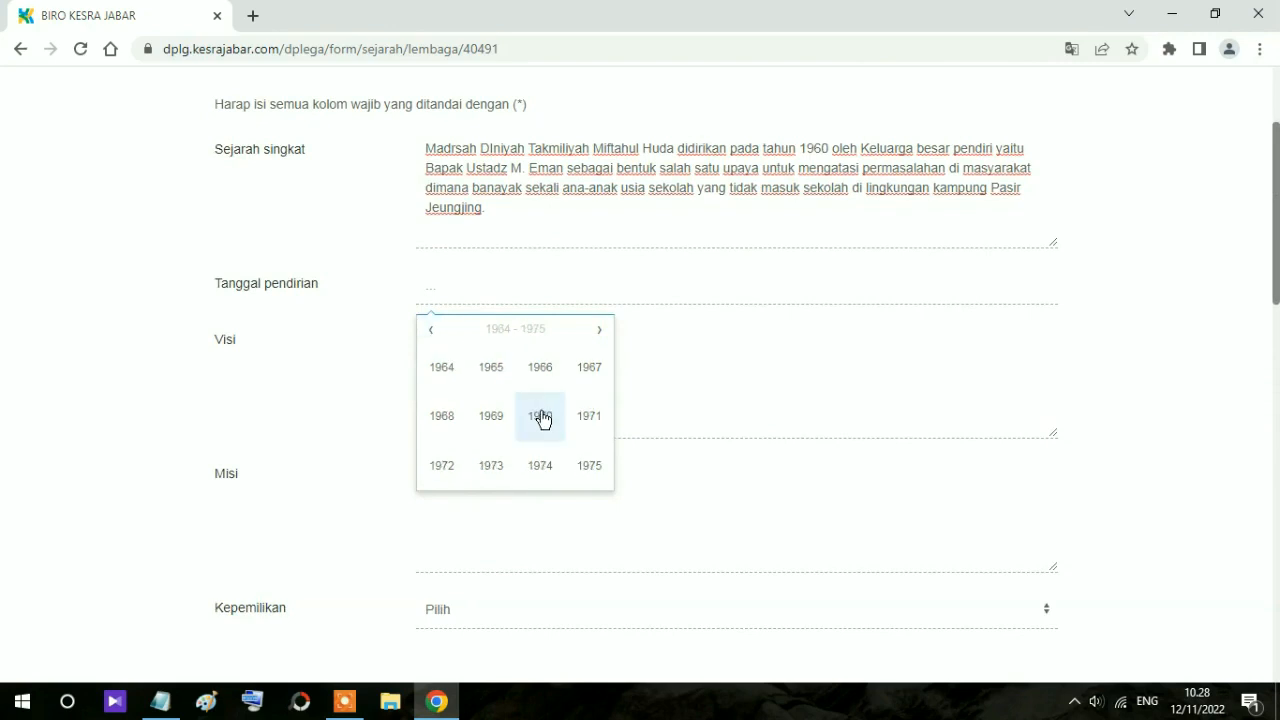
{"action": "left_click", "coordinate": [430, 333]}
{"action": "left_click", "coordinate": [537, 432]}
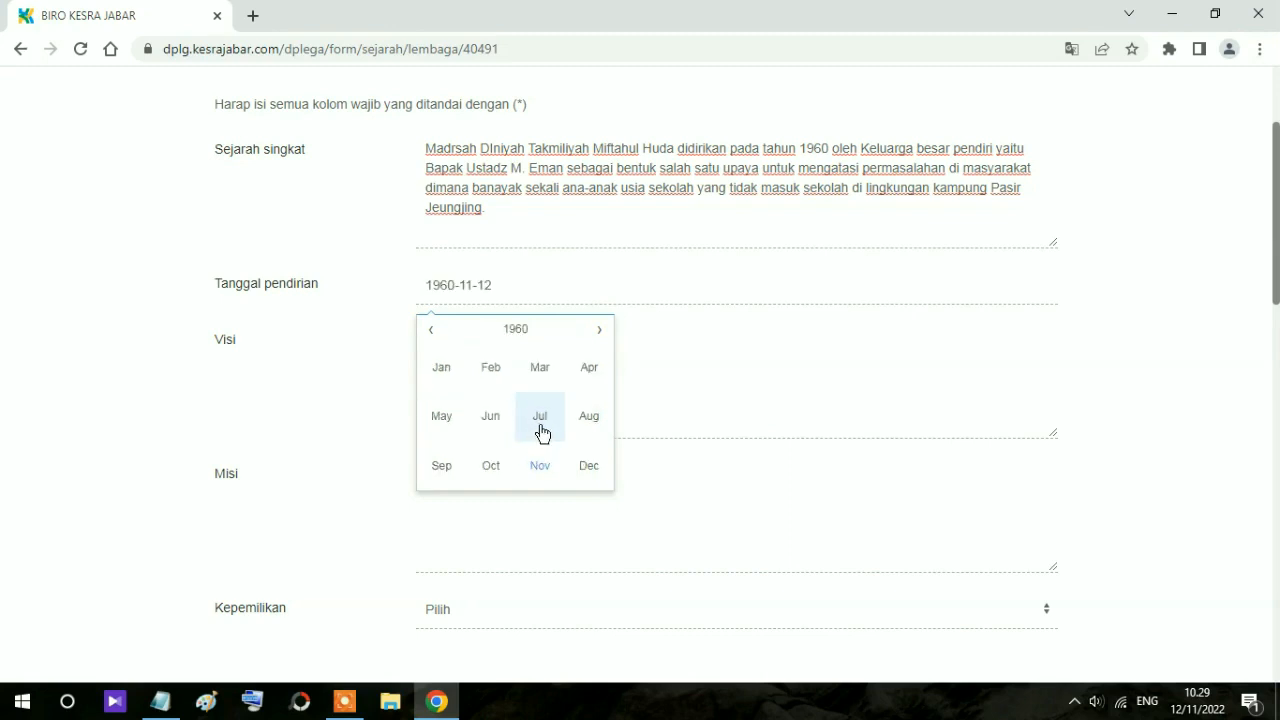
{"action": "left_click", "coordinate": [541, 433]}
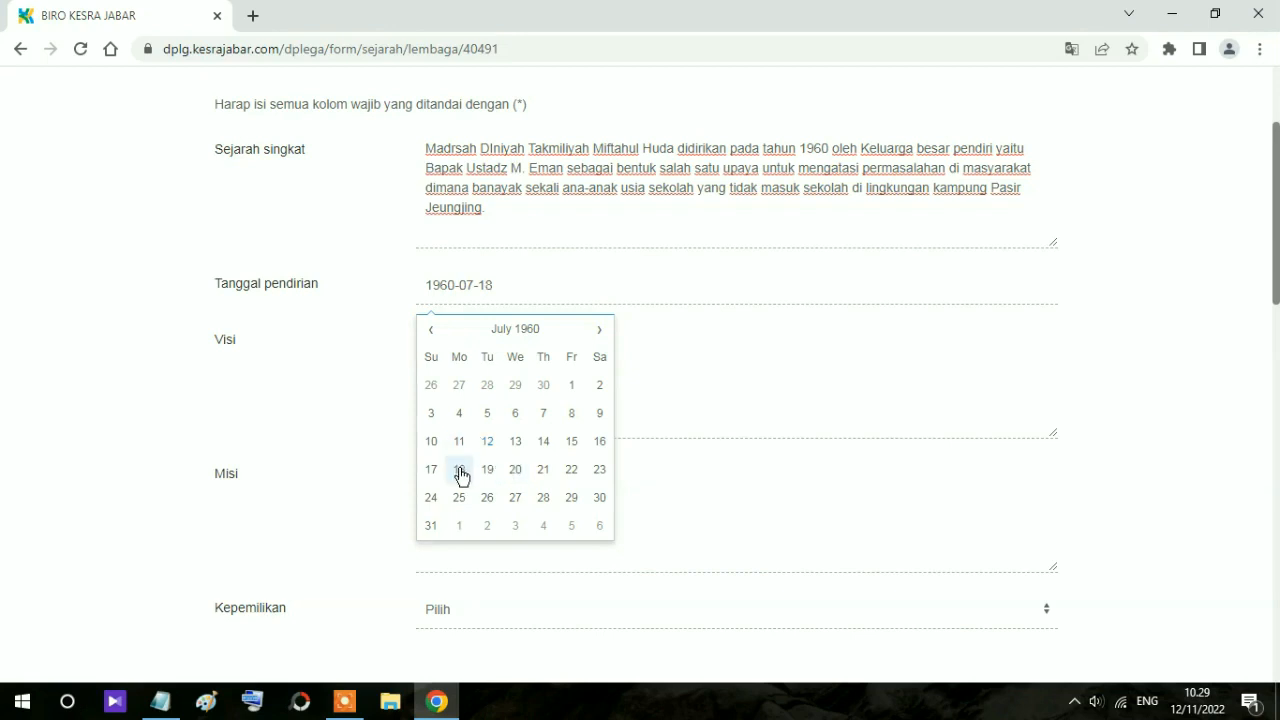
{"action": "left_click", "coordinate": [650, 378]}
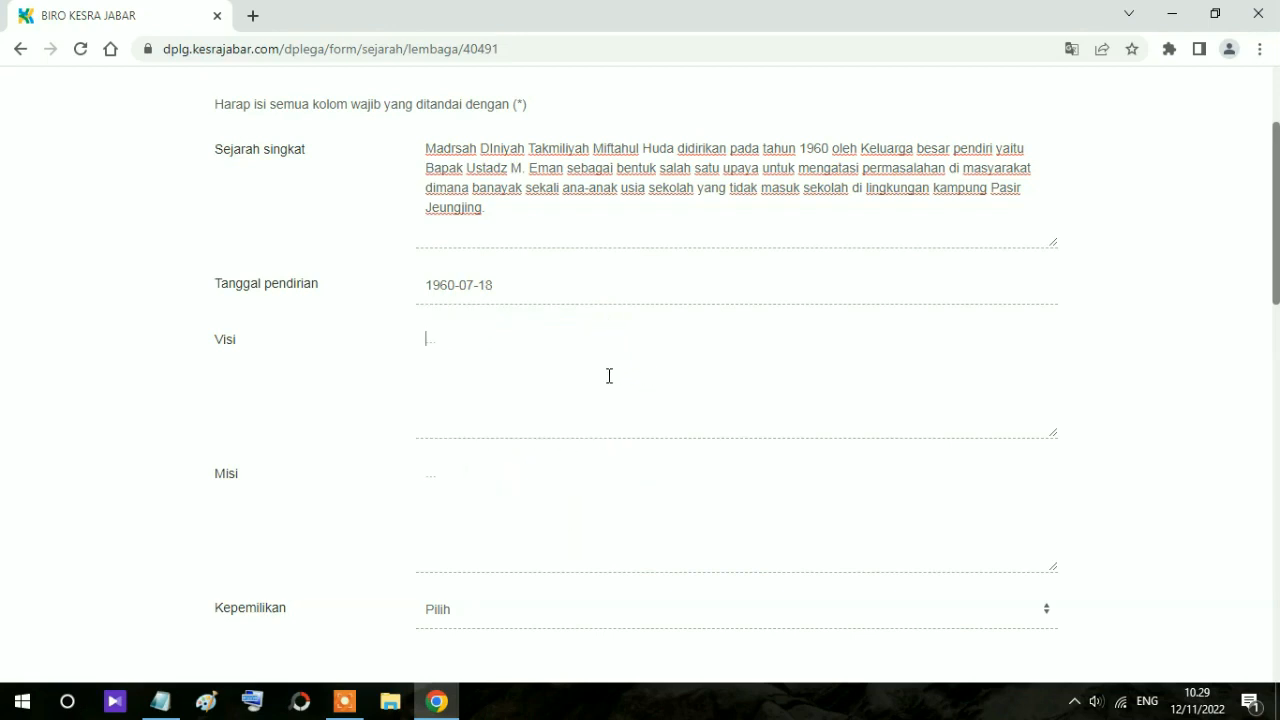
Step: Enter the Visi 'Menjadi MDT yang unggul dalam akhlaq dan ilmu'
{"action": "type", "text": "Menjadi MDT yang "}
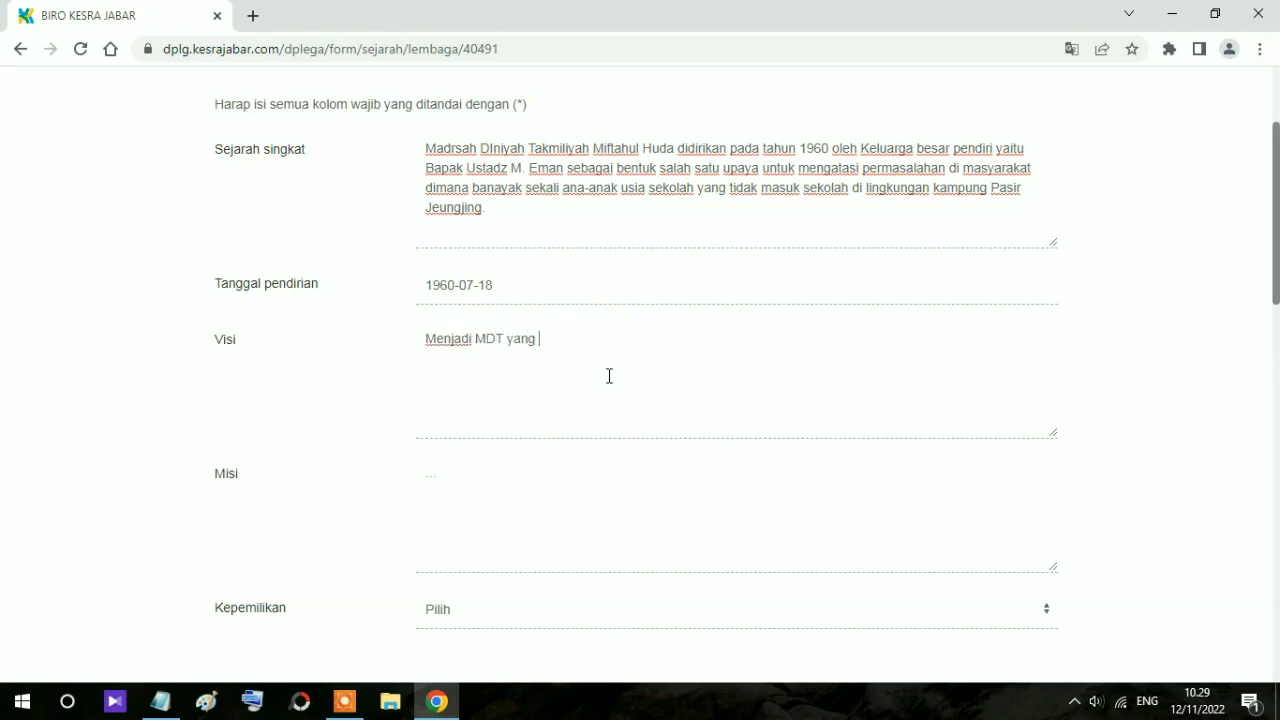
{"action": "type", "text": "unggul dalam akhla"}
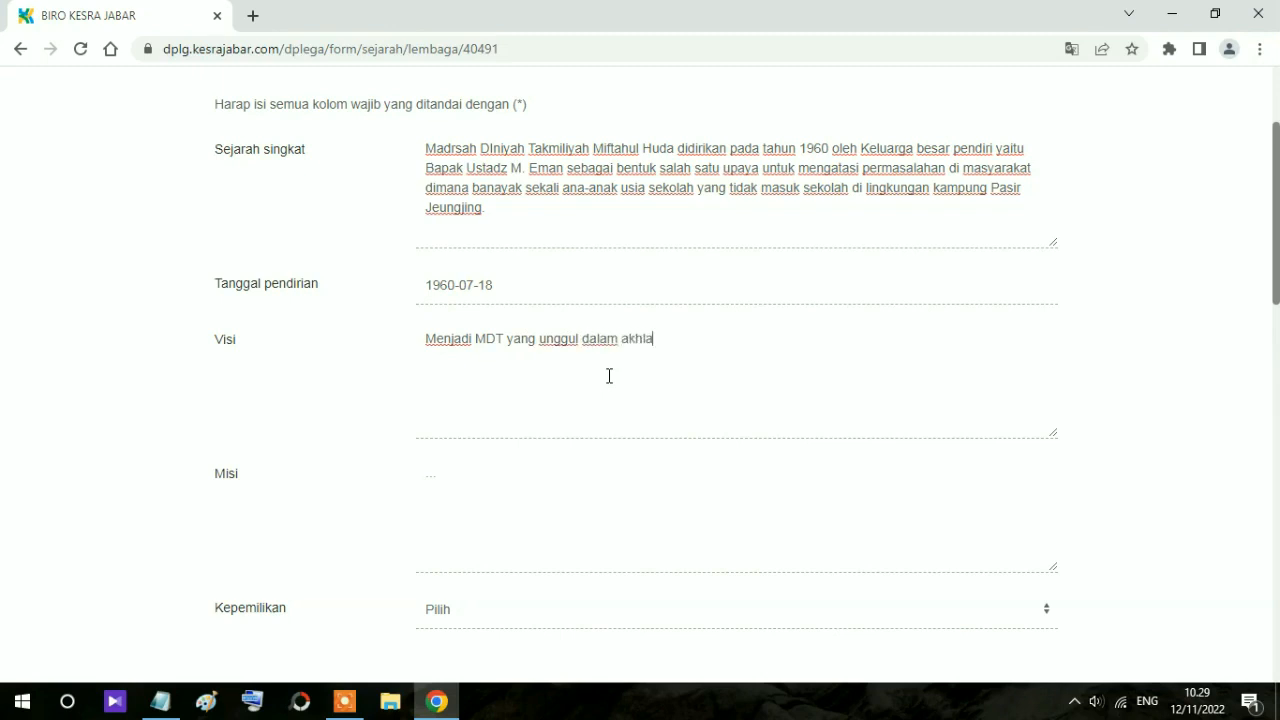
{"action": "type", "text": "q dan ilmu"}
{"action": "scroll", "coordinate": [530, 466], "scroll_direction": "down", "scroll_amount": 1}
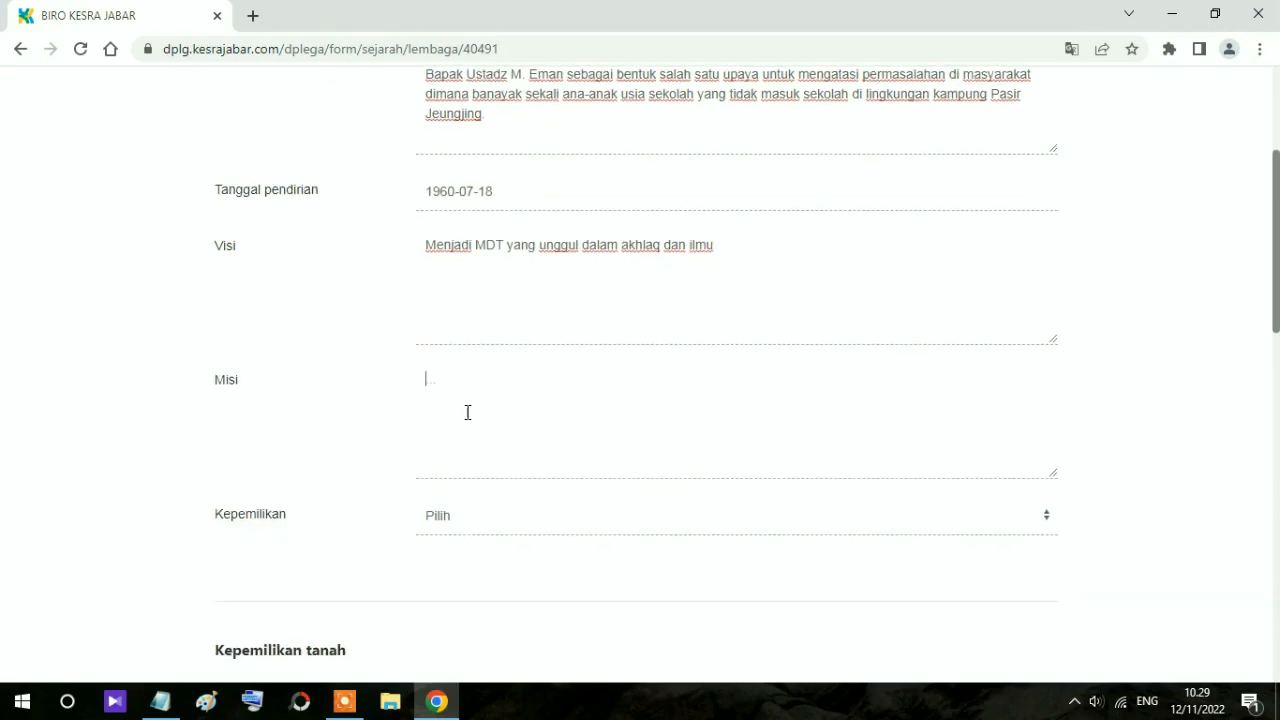
{"action": "scroll", "coordinate": [454, 405], "scroll_direction": "down", "scroll_amount": 2}
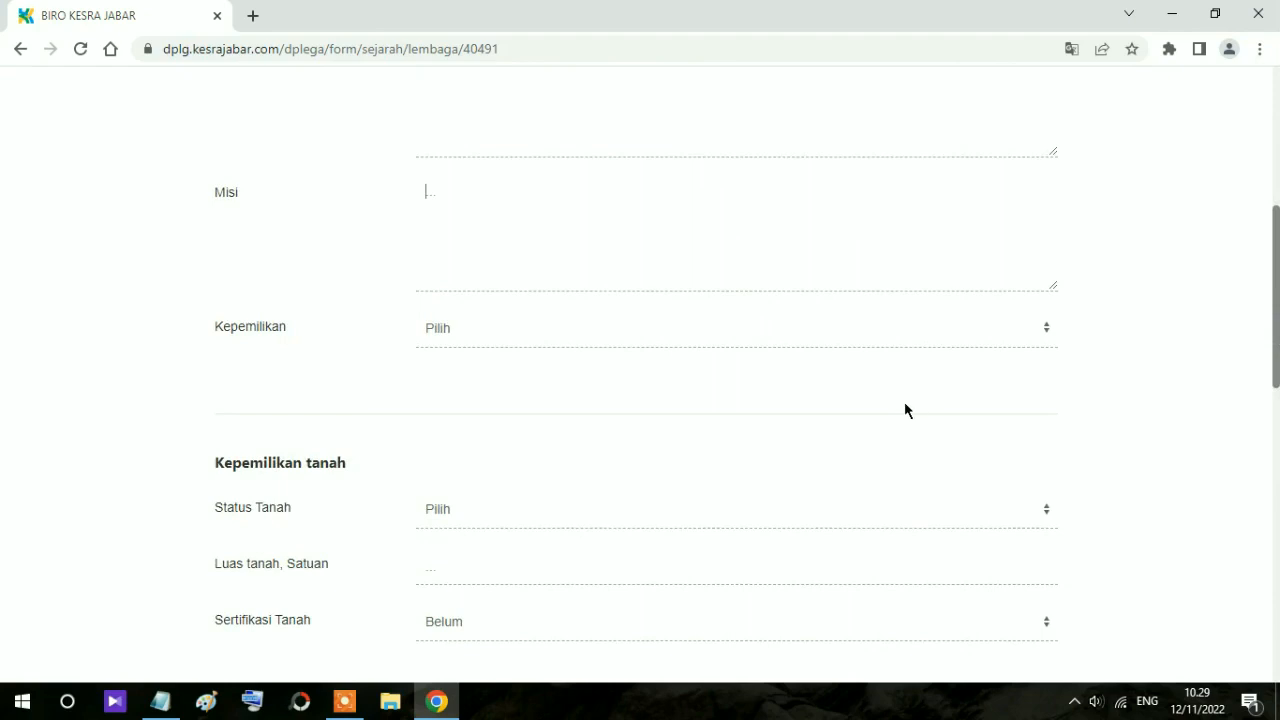
Step: Set Kepemilikan to Lembaga
{"action": "left_click", "coordinate": [1043, 330]}
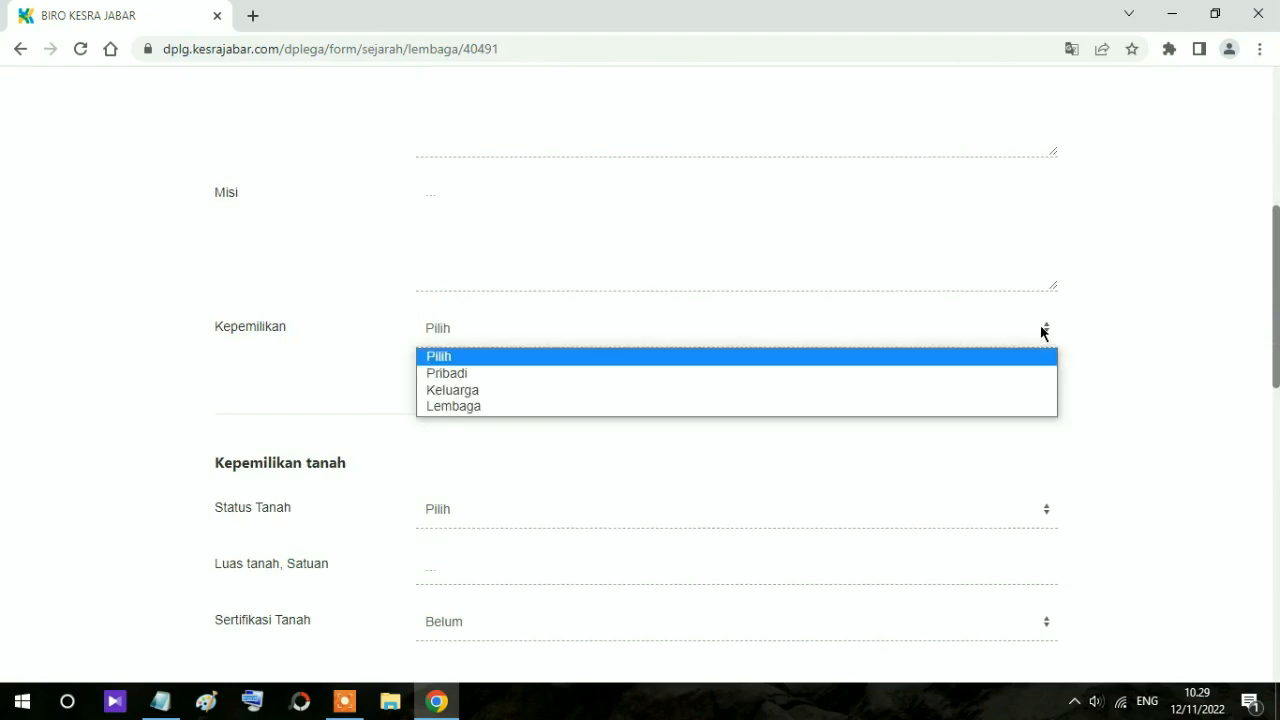
{"action": "left_click", "coordinate": [459, 404]}
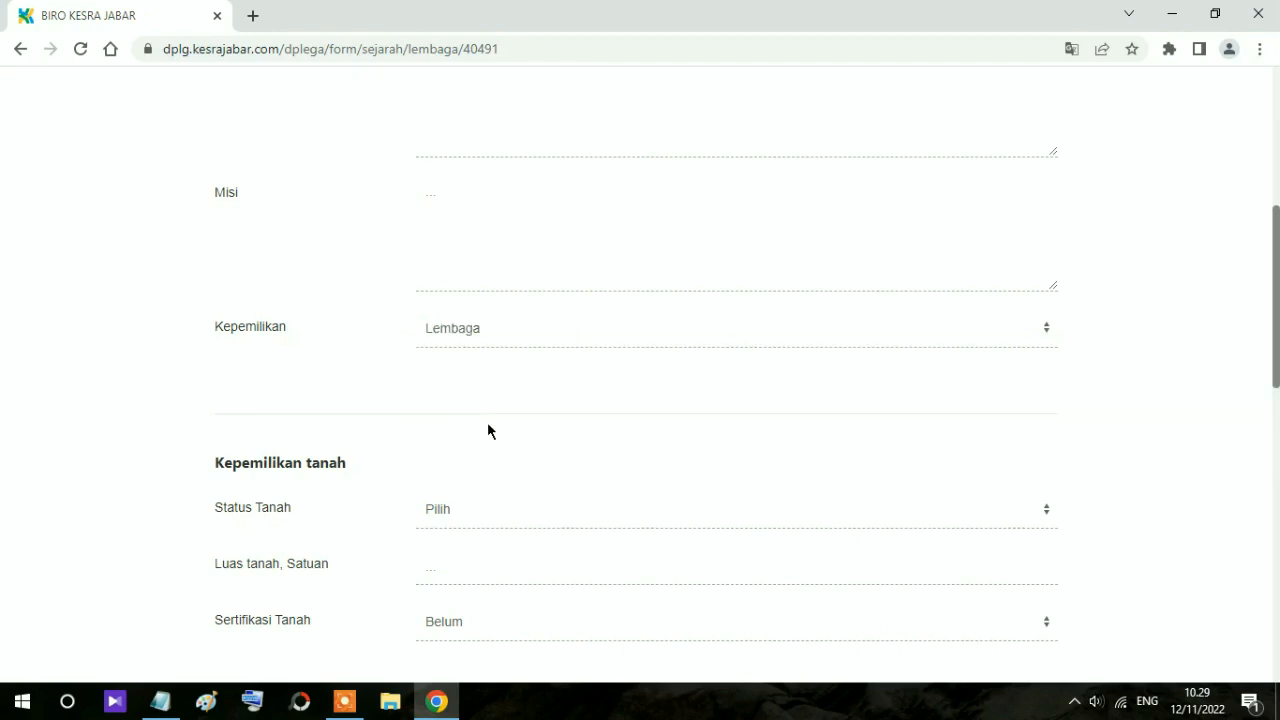
{"action": "scroll", "coordinate": [490, 430], "scroll_direction": "down", "scroll_amount": 1}
Step: Record the land as Wakaf, 500 M2, with certification Sudah
{"action": "scroll", "coordinate": [493, 437], "scroll_direction": "down", "scroll_amount": 1}
{"action": "left_click", "coordinate": [717, 421]}
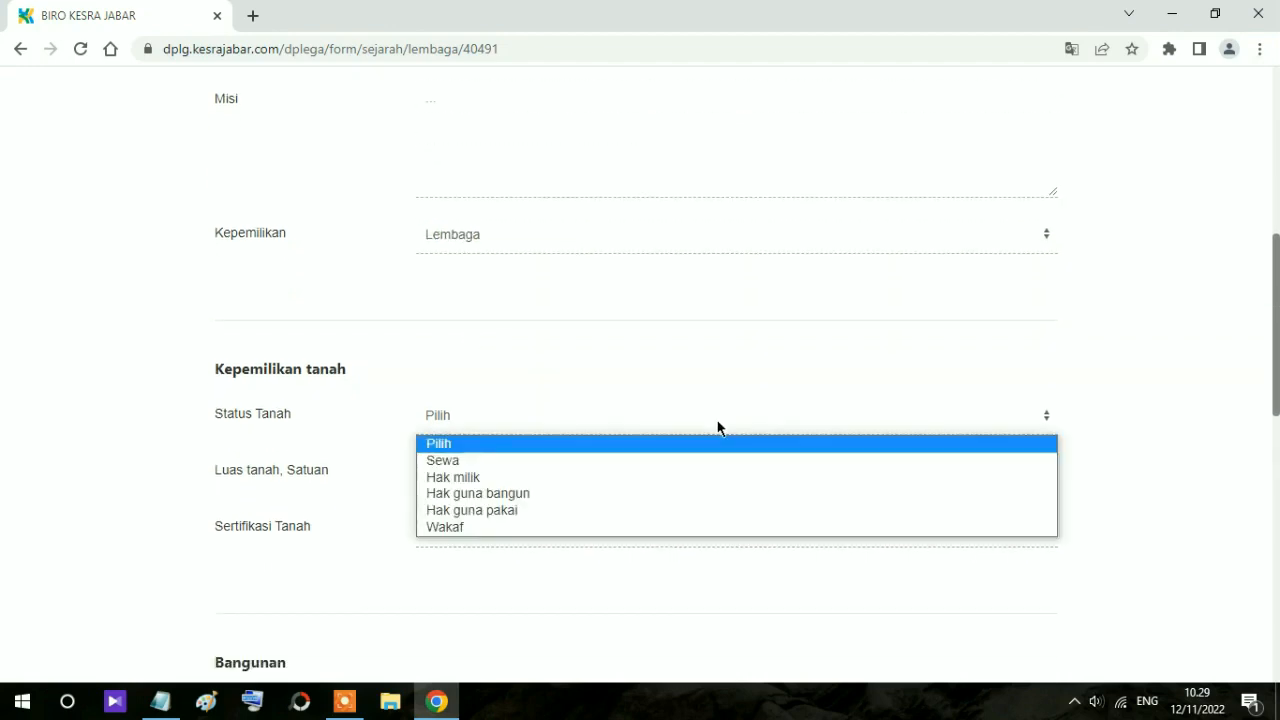
{"action": "left_click", "coordinate": [470, 527]}
{"action": "scroll", "coordinate": [556, 461], "scroll_direction": "down", "scroll_amount": 2}
{"action": "left_click", "coordinate": [453, 290]}
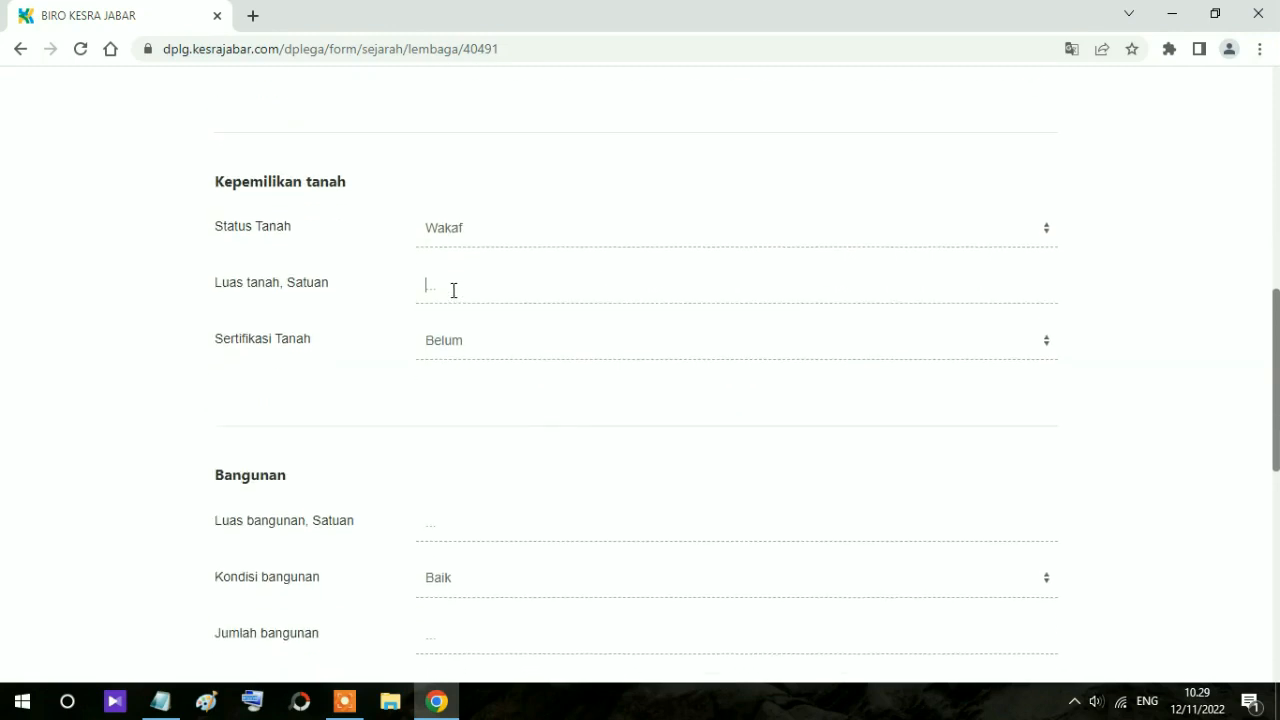
{"action": "type", "text": "500 M2"}
{"action": "left_click", "coordinate": [455, 341]}
{"action": "left_click", "coordinate": [456, 388]}
{"action": "scroll", "coordinate": [463, 391], "scroll_direction": "down", "scroll_amount": 2}
Step: Enter building area 300 M2 and keep building condition Baik
{"action": "left_click", "coordinate": [446, 342]}
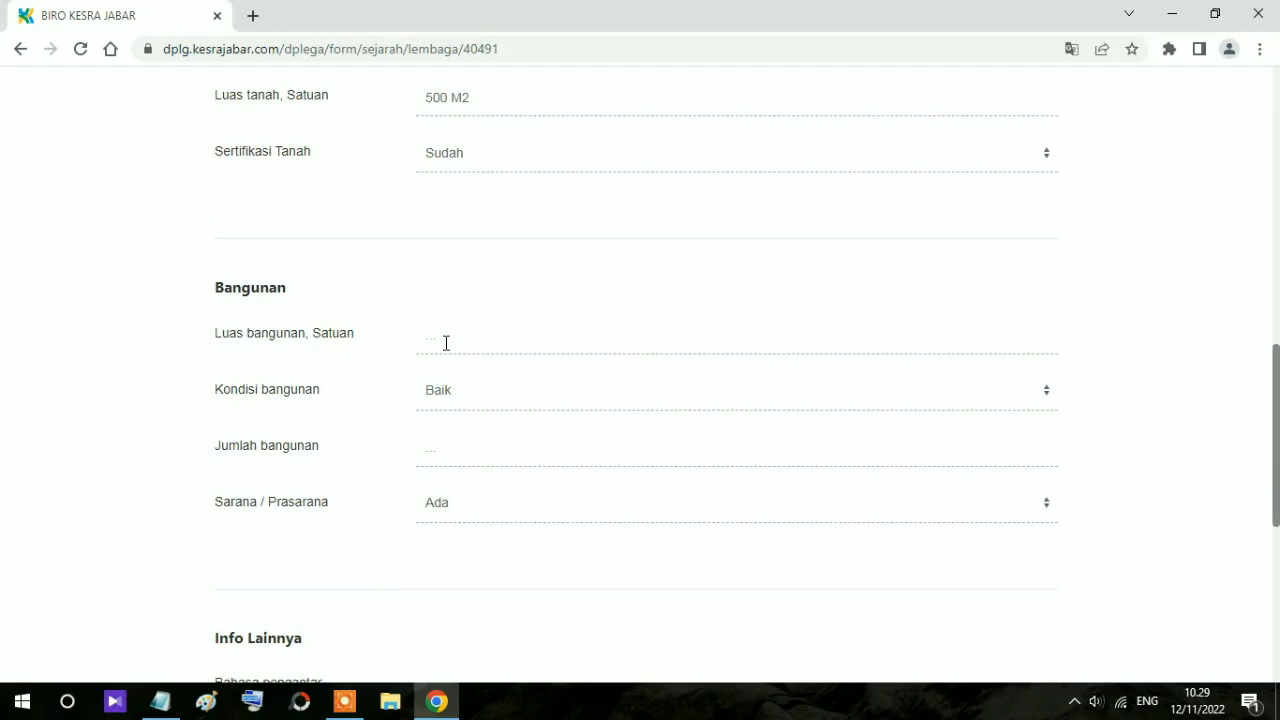
{"action": "type", "text": "300 M2"}
{"action": "left_click", "coordinate": [531, 403]}
{"action": "left_click", "coordinate": [531, 405]}
{"action": "left_click", "coordinate": [480, 448]}
{"action": "left_click", "coordinate": [480, 448]}
Step: Keep Sarana / Prasarana availability set to Ada
{"action": "scroll", "coordinate": [490, 448], "scroll_direction": "down", "scroll_amount": 2}
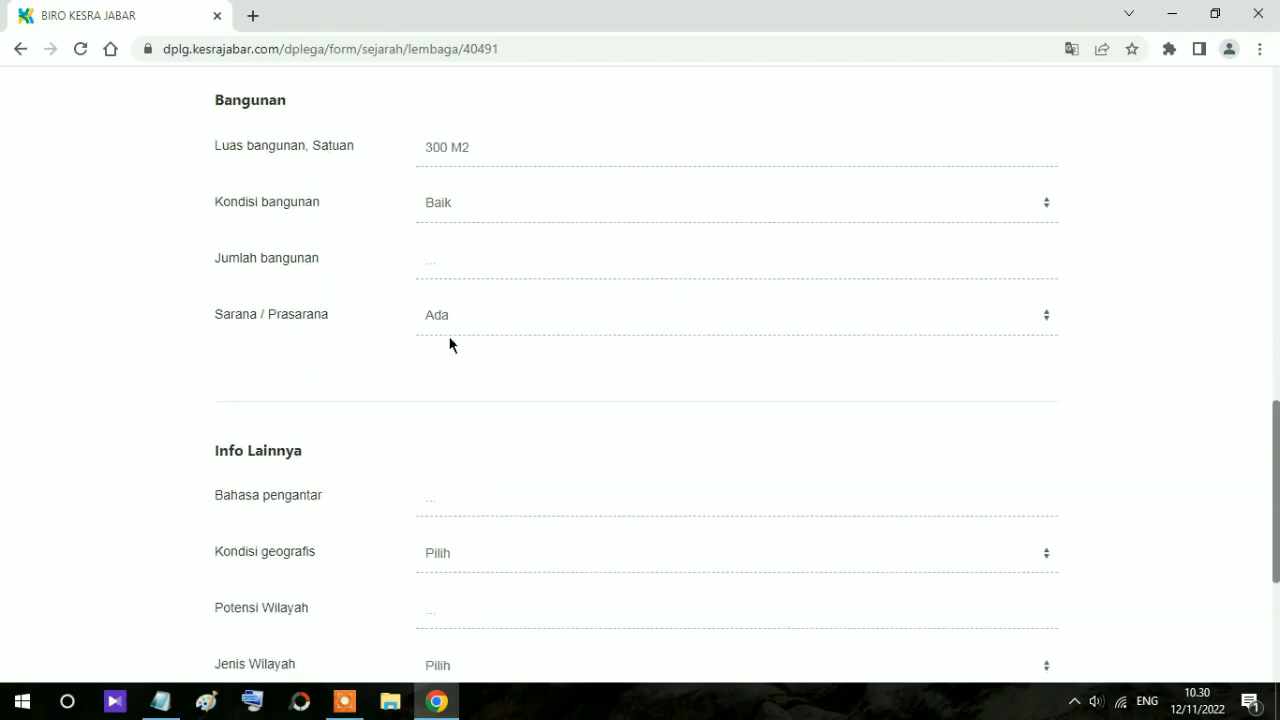
{"action": "left_click", "coordinate": [446, 325]}
{"action": "left_click", "coordinate": [449, 322]}
{"action": "scroll", "coordinate": [511, 394], "scroll_direction": "down", "scroll_amount": 2}
{"action": "left_click", "coordinate": [438, 320]}
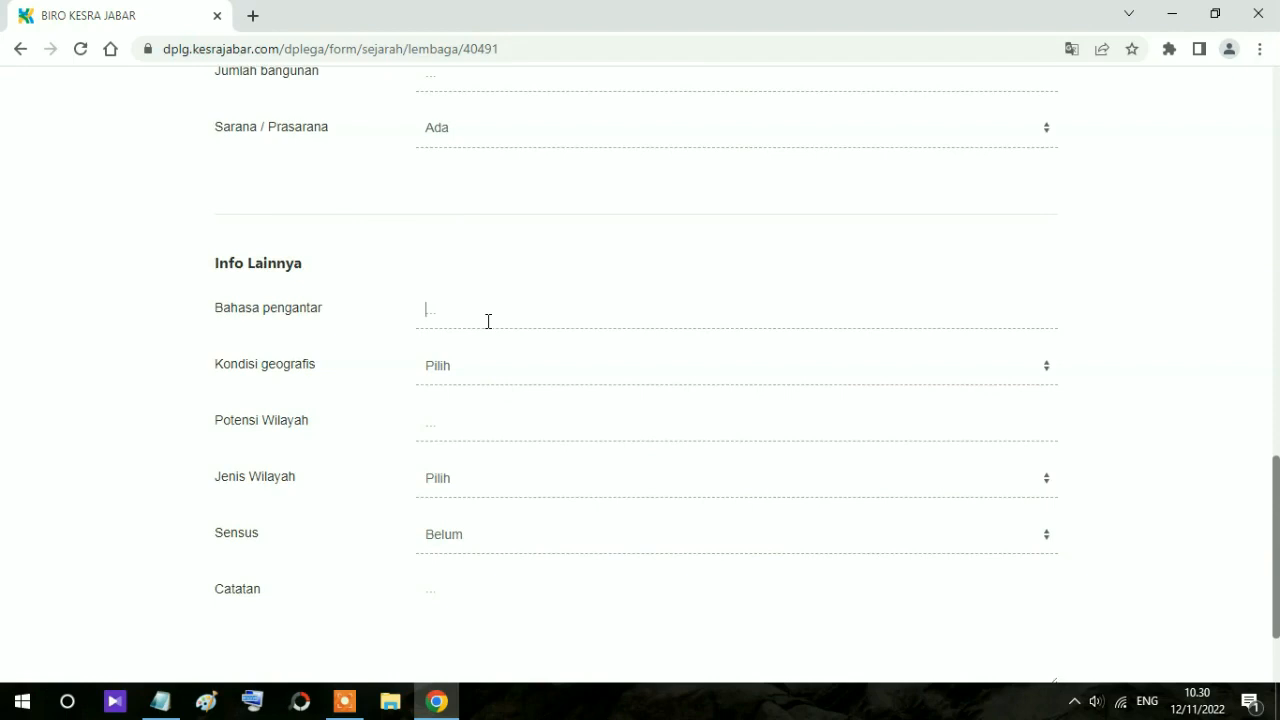
Step: Enter languages Sunda, Indonesia and Arab, geography Daratan rendah, and potential Perkebunan
{"action": "type", "text": "Bahasa Sunda dan Bahasa Indonesi"}
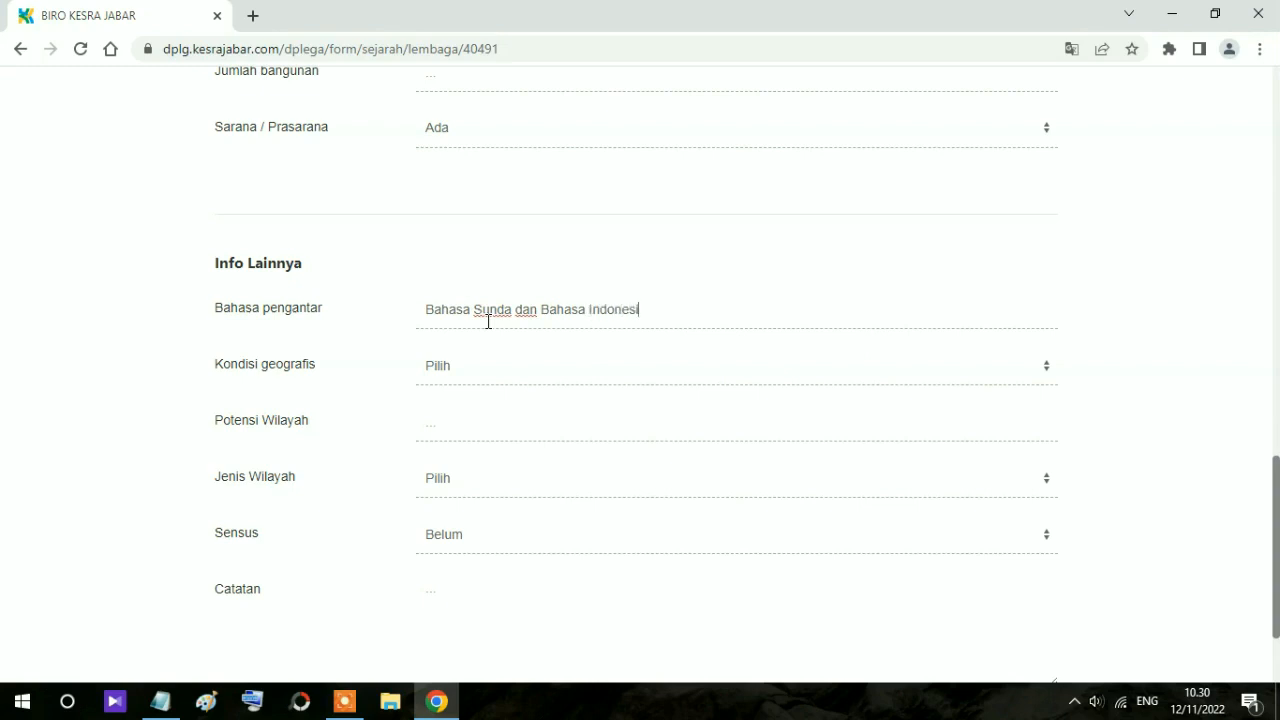
{"action": "type", "text": "a, bahasa Arab"}
{"action": "scroll", "coordinate": [490, 324], "scroll_direction": "down", "scroll_amount": 1}
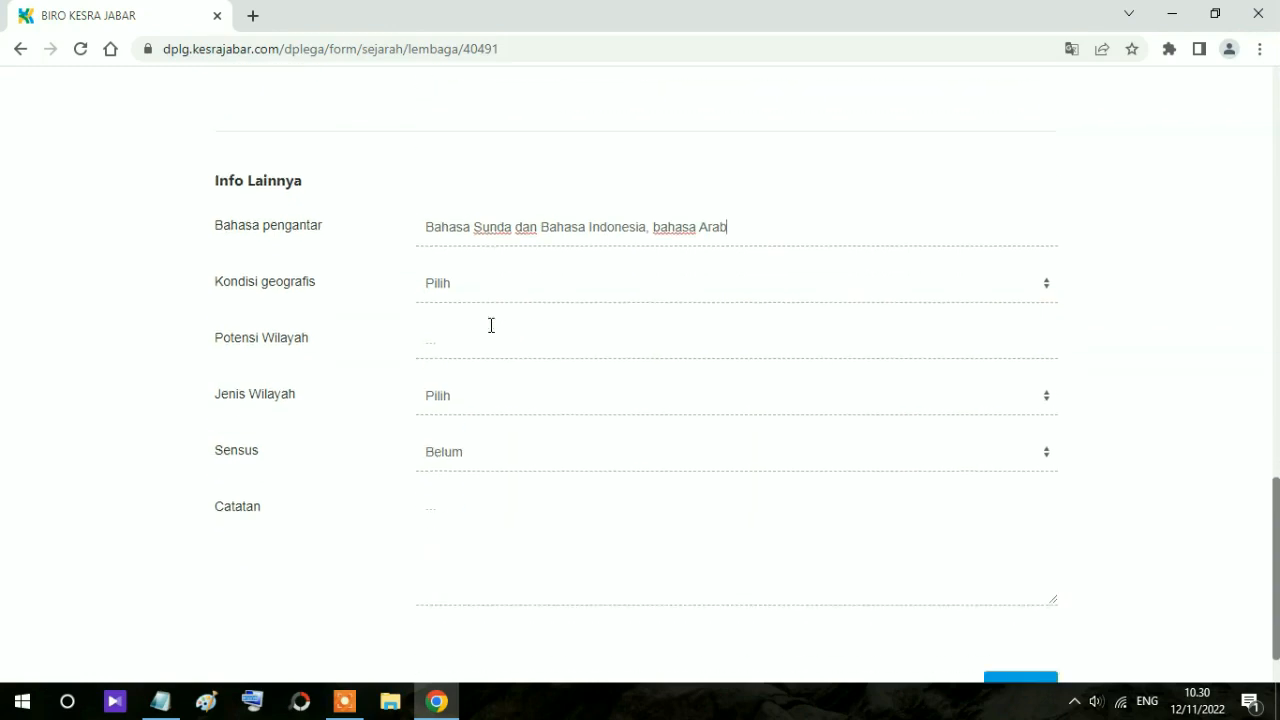
{"action": "left_click", "coordinate": [465, 286]}
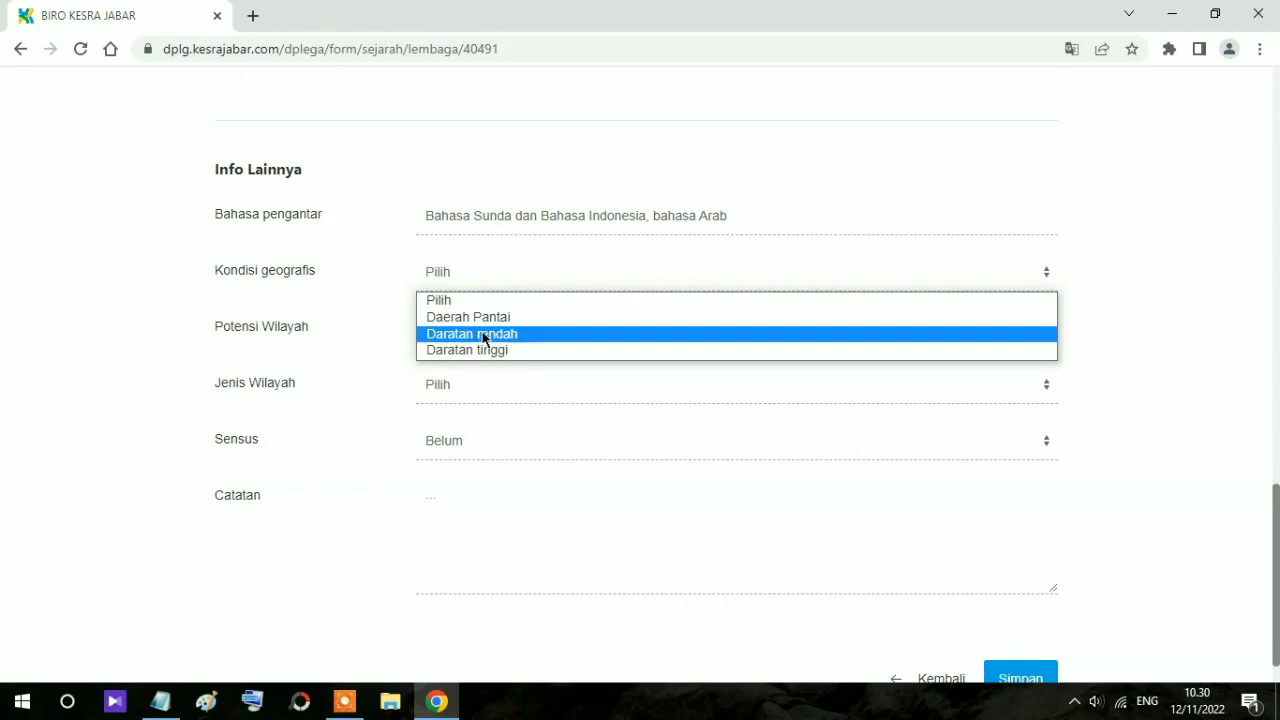
{"action": "left_click", "coordinate": [530, 334]}
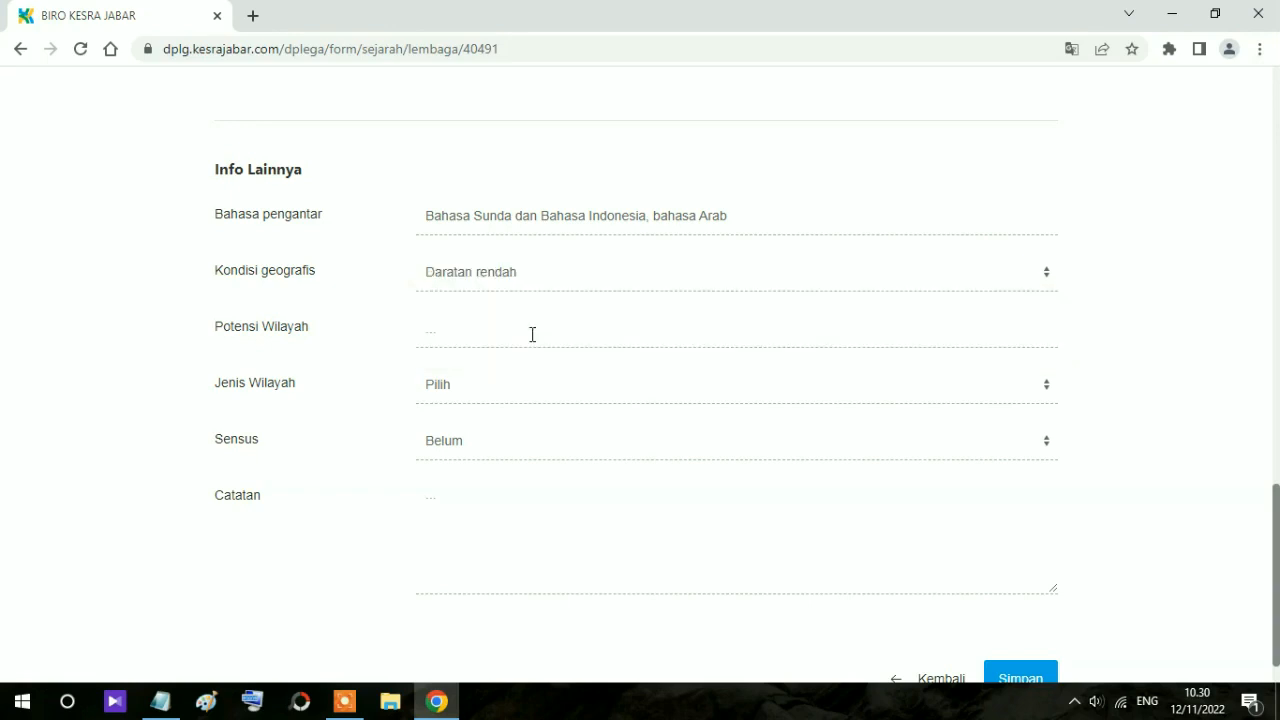
{"action": "left_click", "coordinate": [490, 334]}
{"action": "type", "text": "Perkebunan"}
Step: Choose Wilayah Fungsional, Sensus Sudah, and note Awaliyah and Wustho teaching in Catatan
{"action": "left_click", "coordinate": [482, 394]}
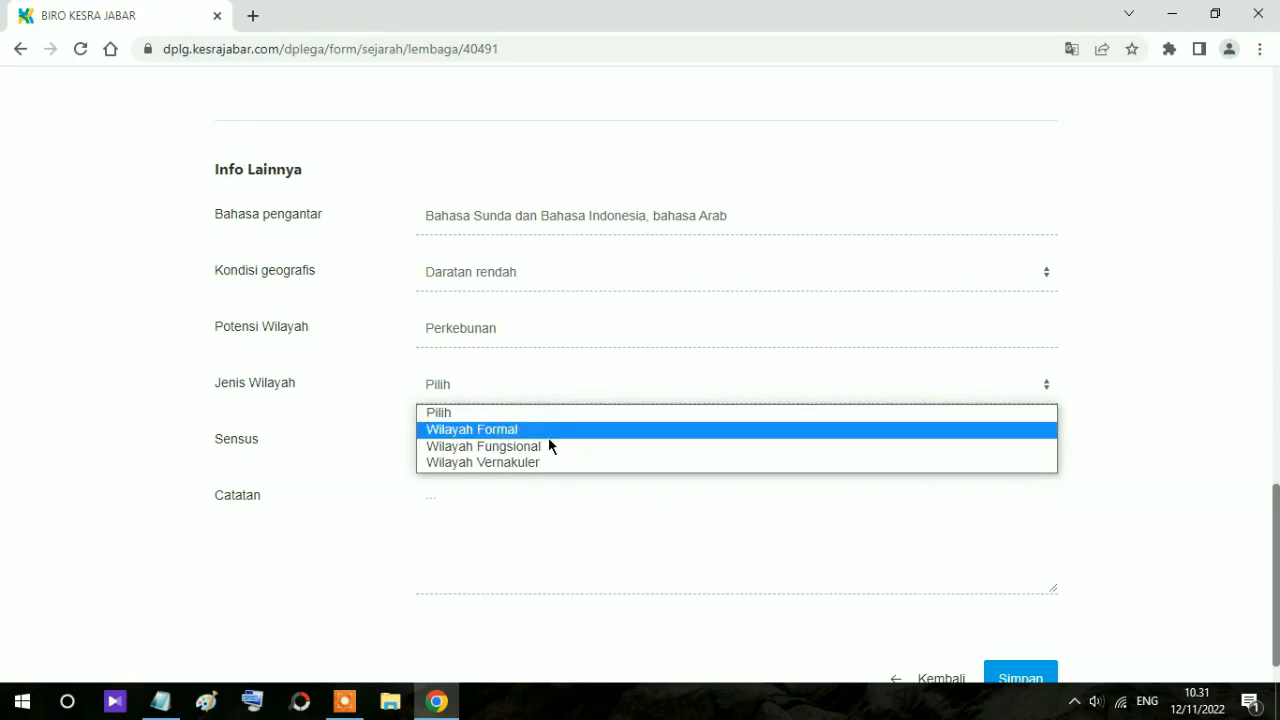
{"action": "scroll", "coordinate": [565, 446], "scroll_direction": "down", "scroll_amount": 1}
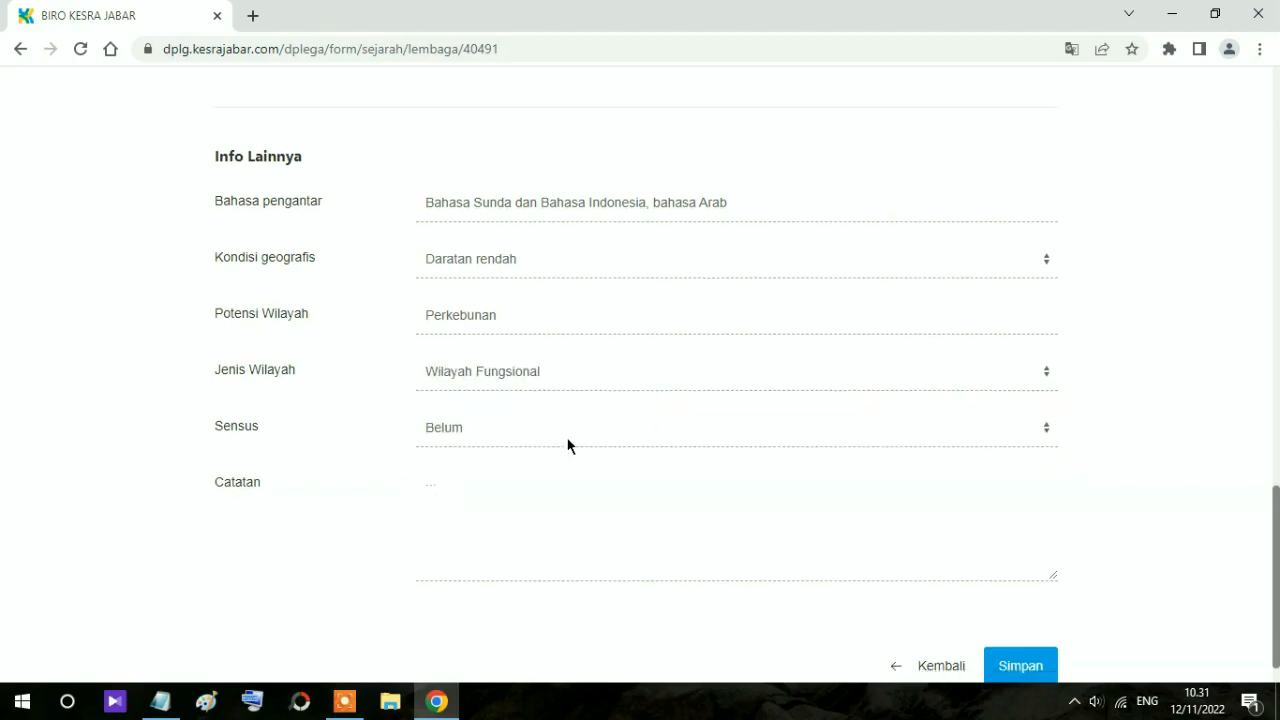
{"action": "left_click", "coordinate": [473, 398]}
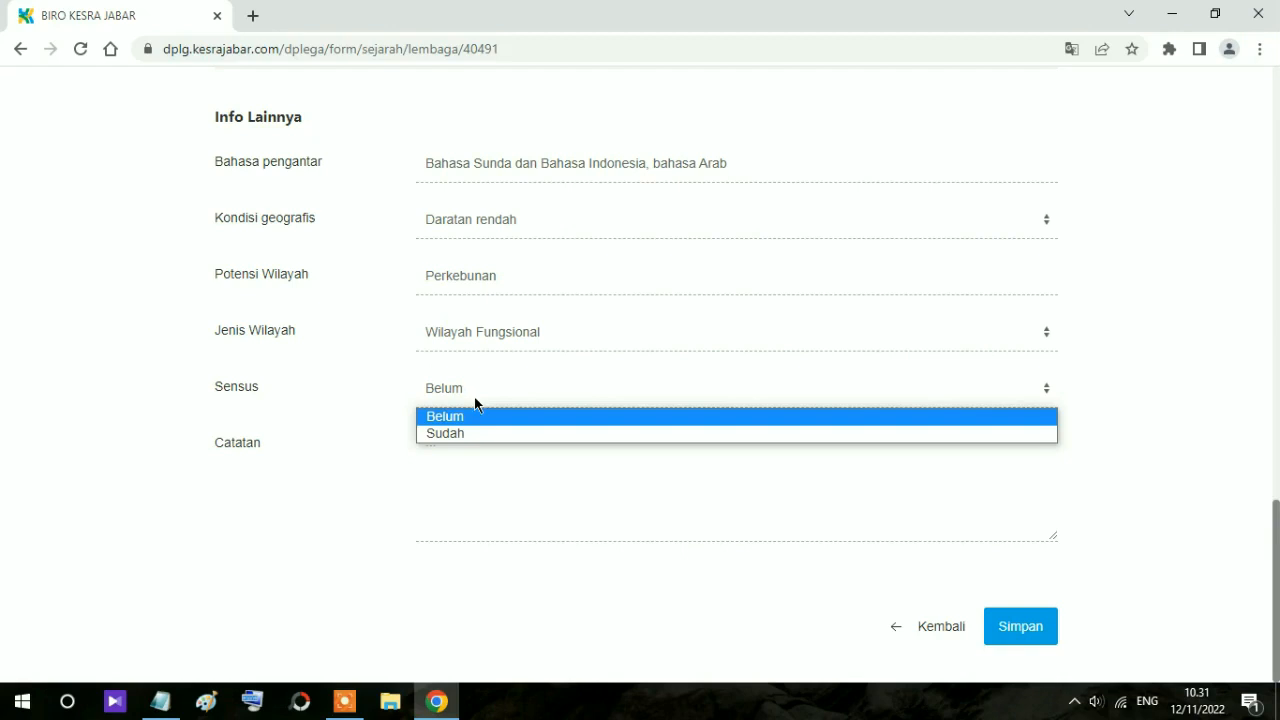
{"action": "left_click", "coordinate": [463, 431]}
{"action": "left_click", "coordinate": [458, 440]}
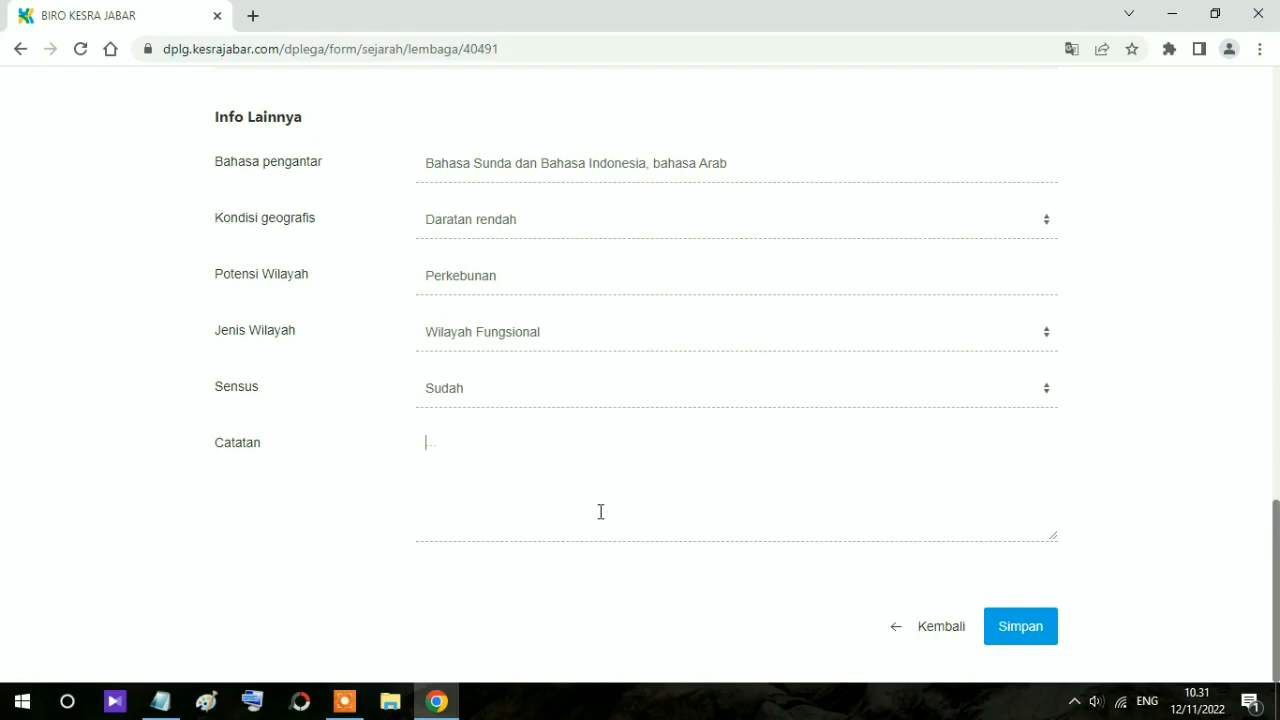
{"action": "type", "text": "Lembaga MDT ini aktif m"}
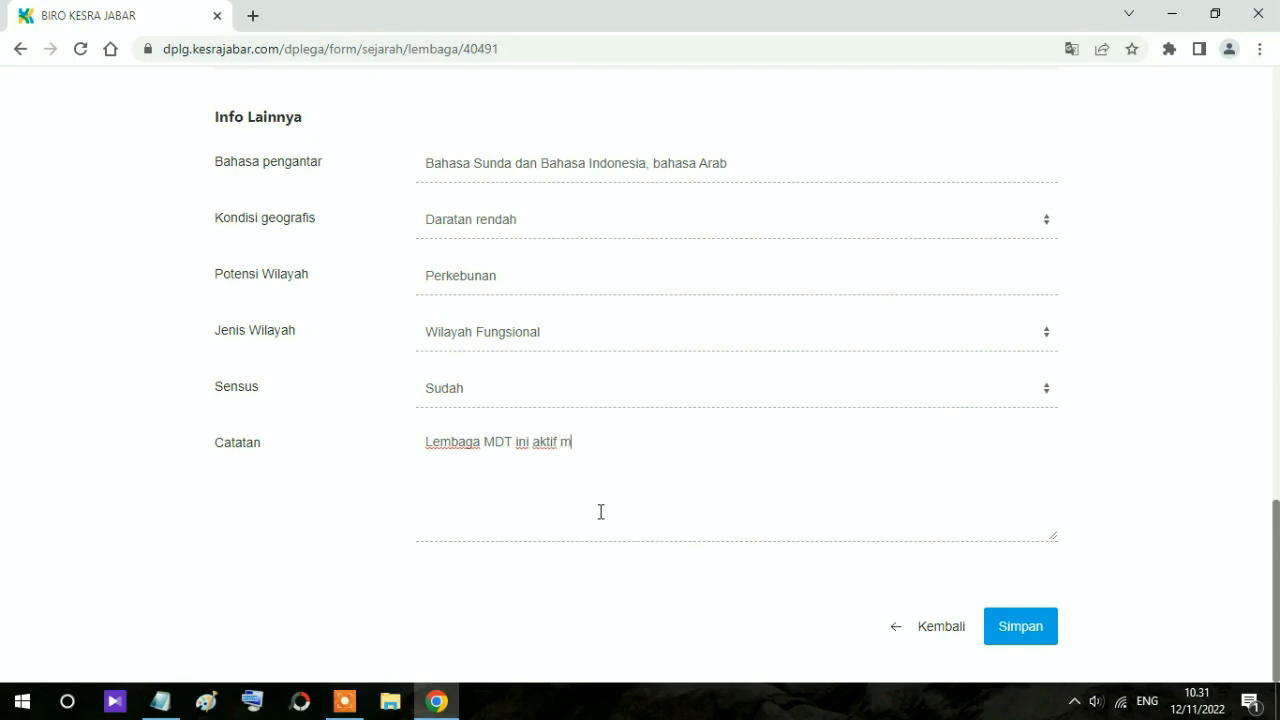
{"action": "type", "text": "elakukan pemb"}
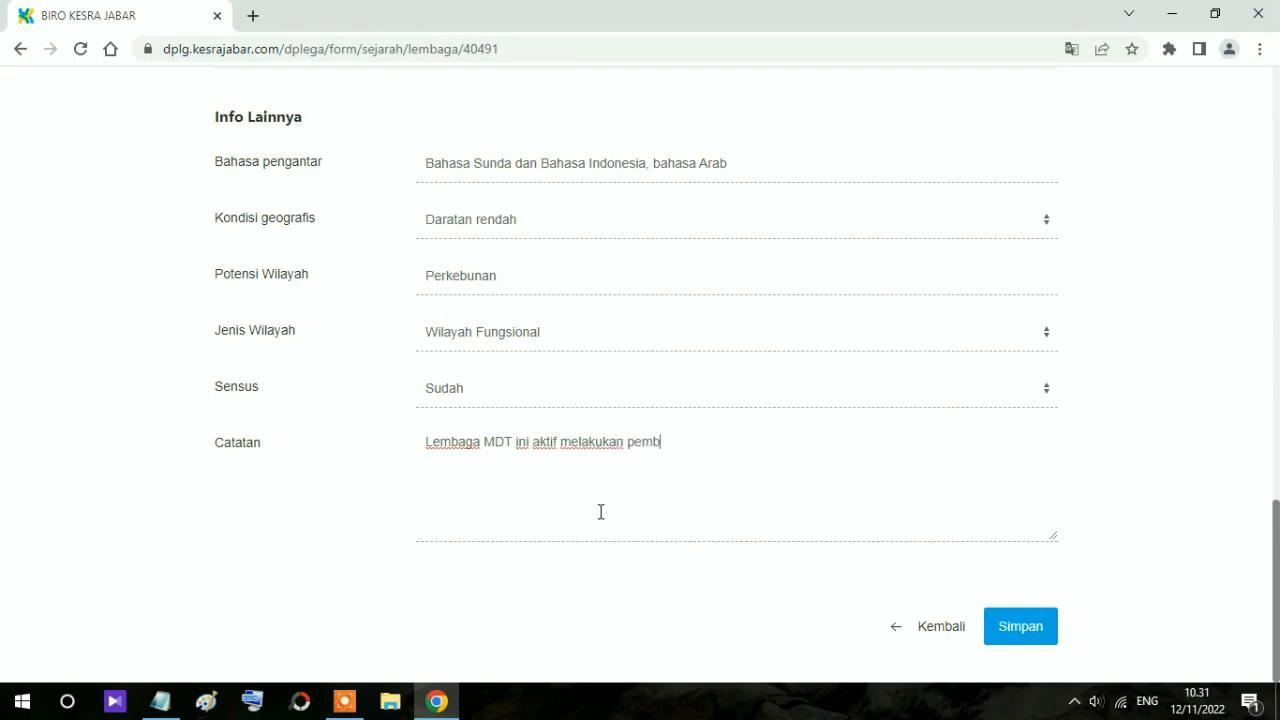
{"action": "type", "text": "elajaran tinga"}
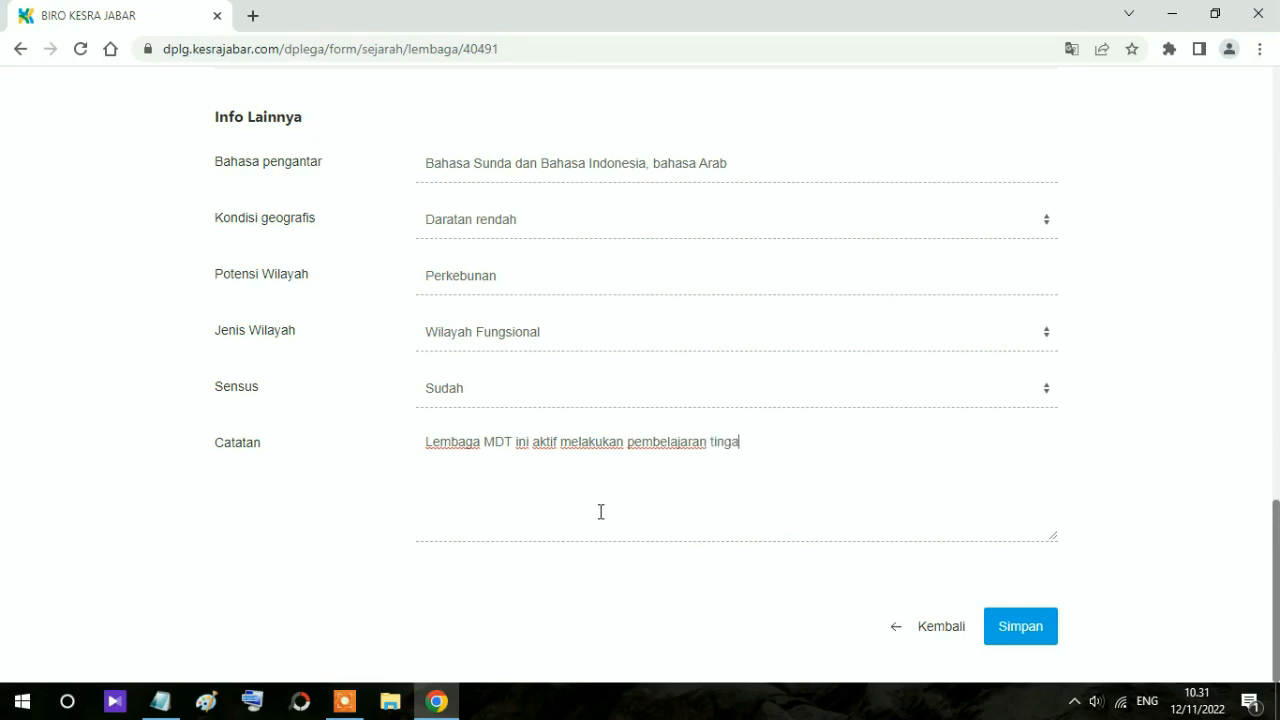
{"action": "key", "text": "BackSpace"}
{"action": "type", "text": "kat Awaliyah dan Wustho"}
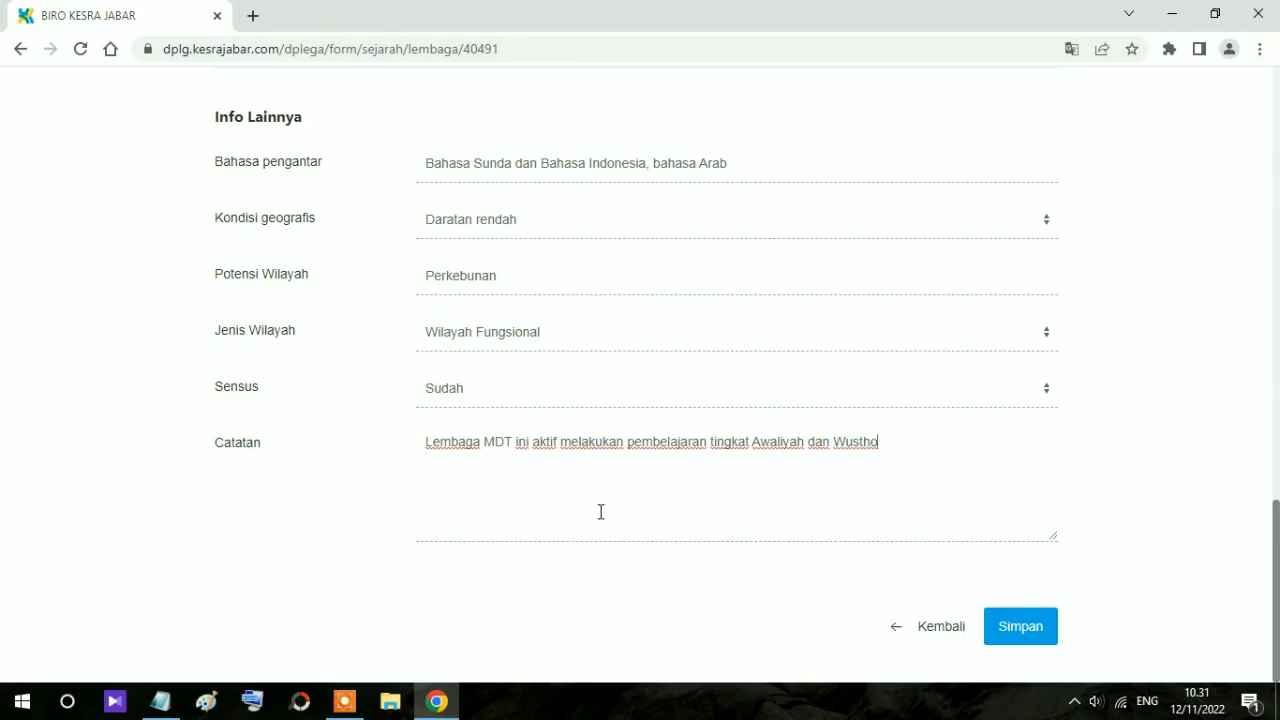
{"action": "type", "text": "."}
Step: Save the completed Sejarah form with Simpan
{"action": "left_click", "coordinate": [1003, 626]}
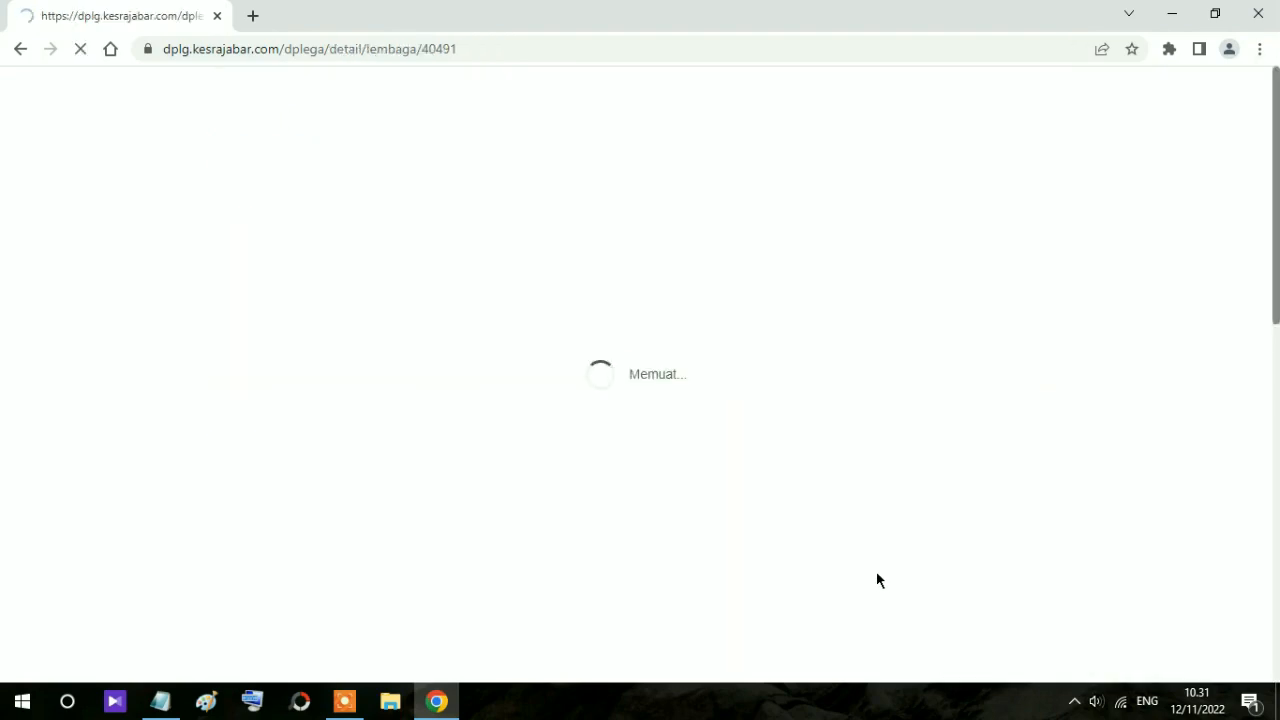
{"action": "scroll", "coordinate": [757, 444], "scroll_direction": "down", "scroll_amount": 2}
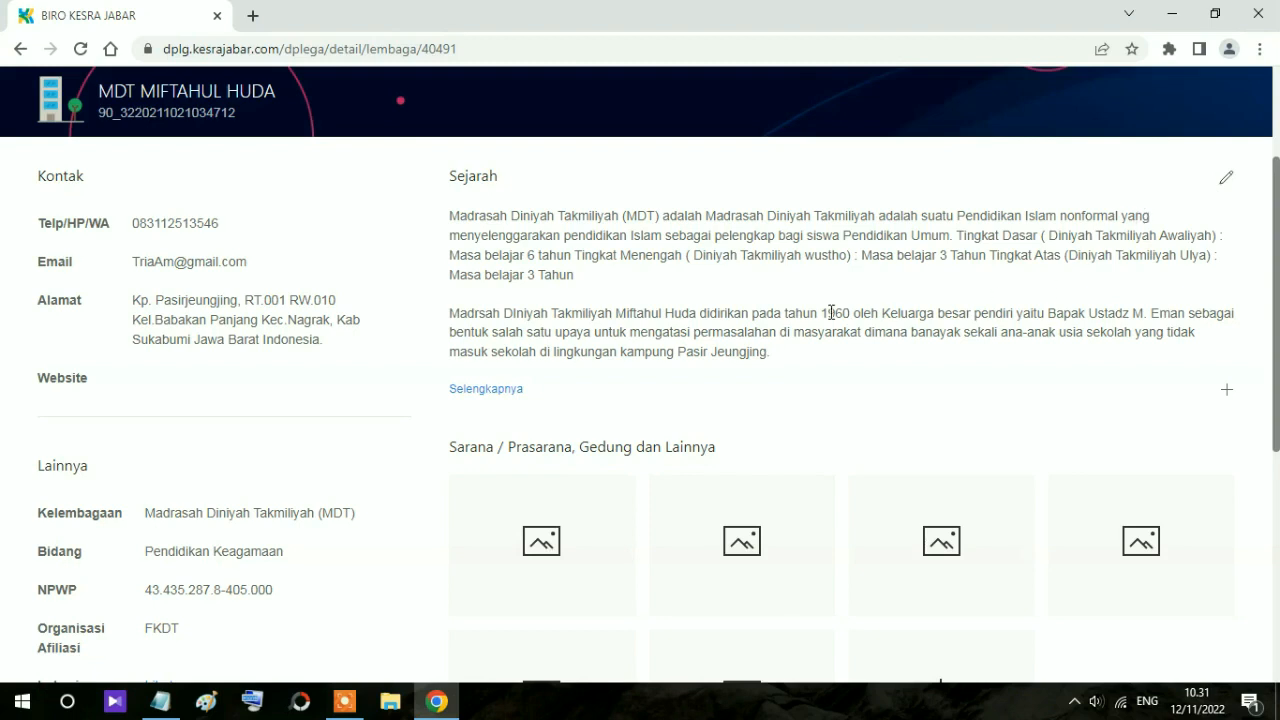
{"action": "scroll", "coordinate": [600, 310], "scroll_direction": "down", "scroll_amount": 1}
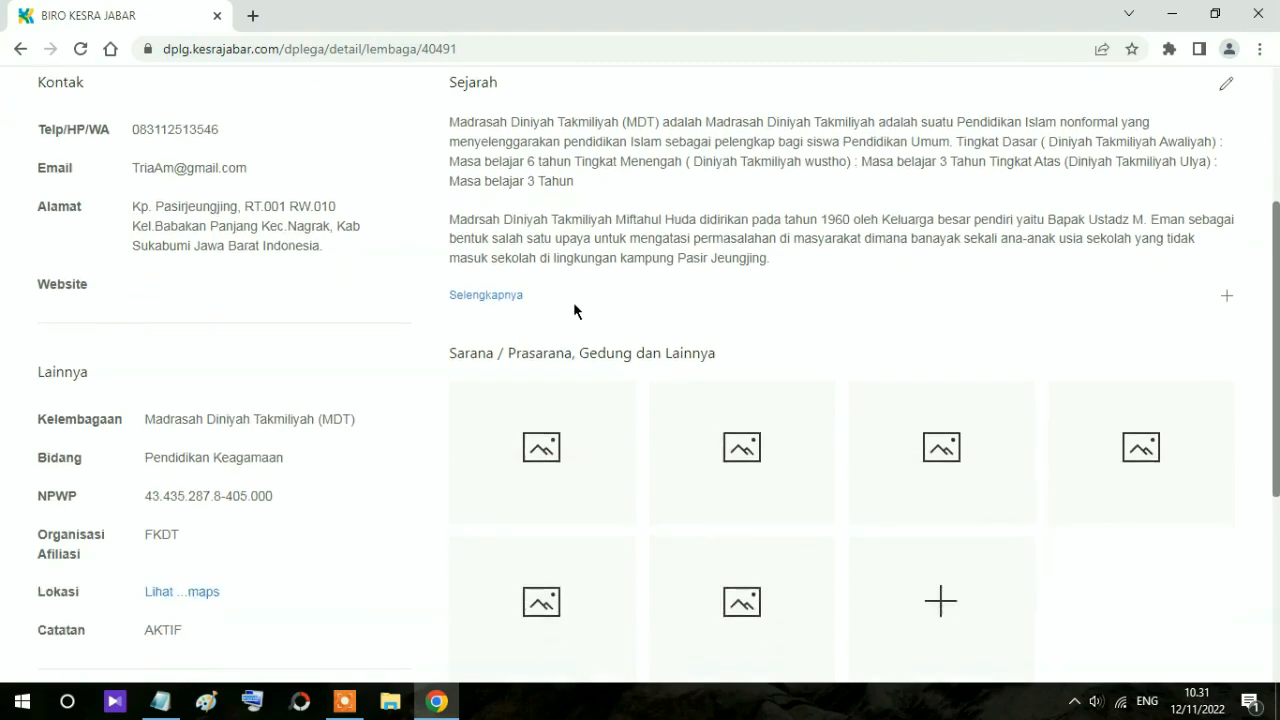
Step: Expand the institution details via Selengkapnya and check the saved Info Lainnya and Catatan
{"action": "left_click", "coordinate": [487, 298]}
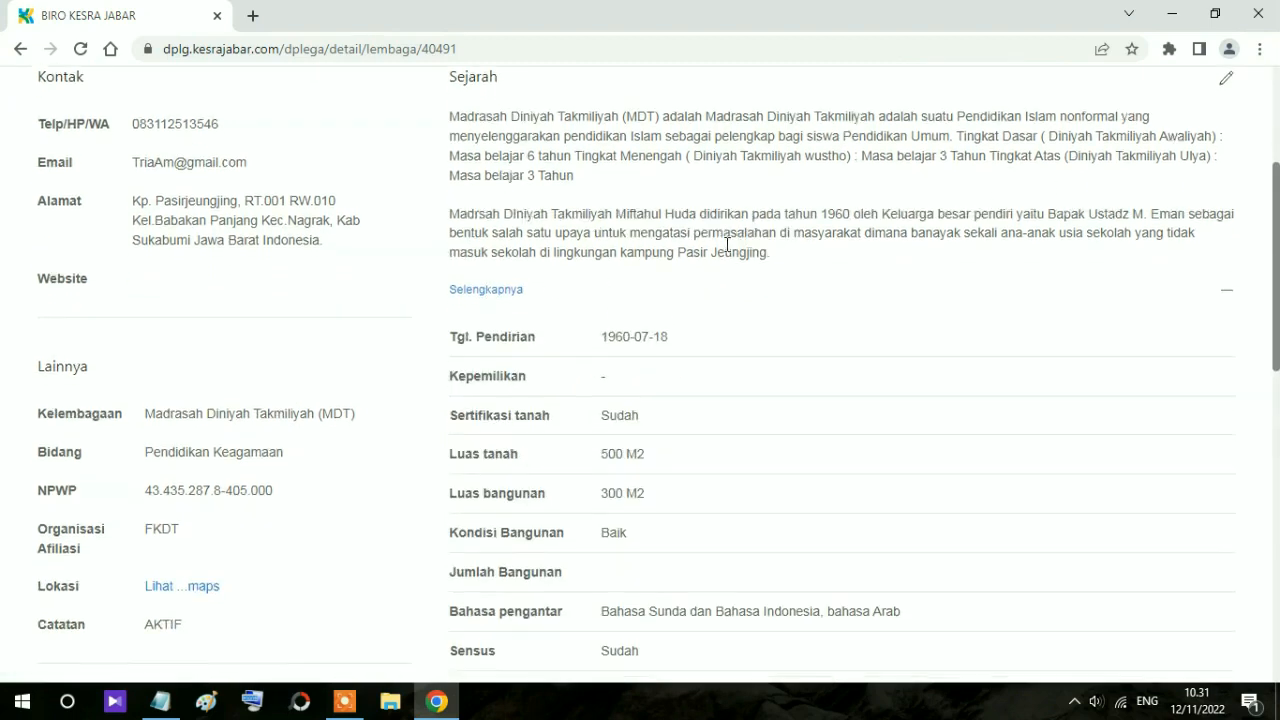
{"action": "scroll", "coordinate": [727, 243], "scroll_direction": "down", "scroll_amount": 1}
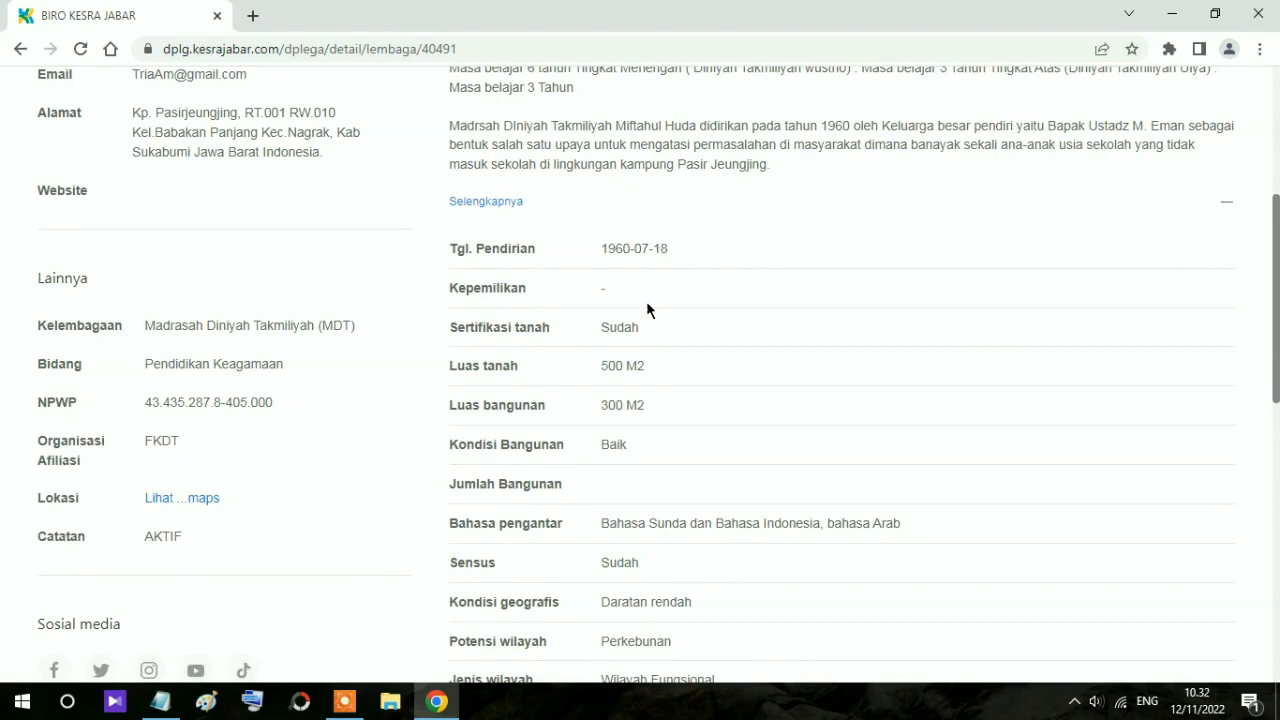
{"action": "scroll", "coordinate": [649, 305], "scroll_direction": "down", "scroll_amount": 2}
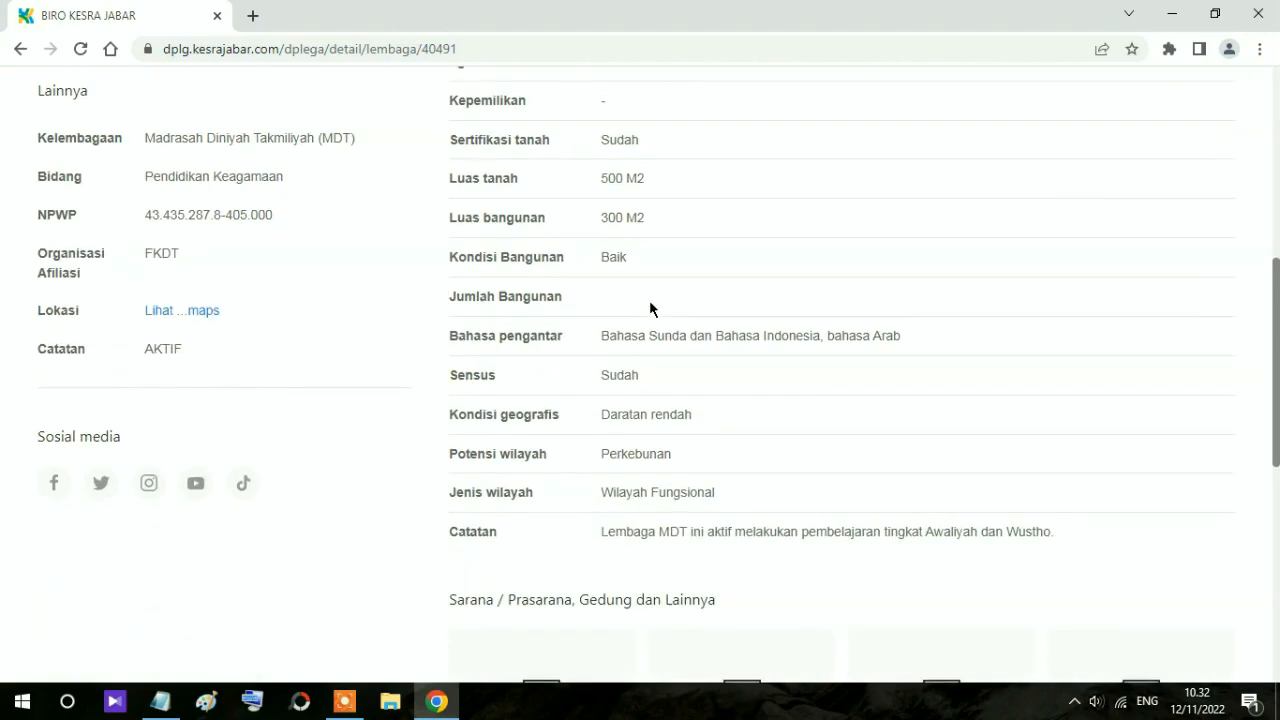
{"action": "scroll", "coordinate": [657, 306], "scroll_direction": "up", "scroll_amount": 3}
{"action": "scroll", "coordinate": [655, 304], "scroll_direction": "down", "scroll_amount": 6}
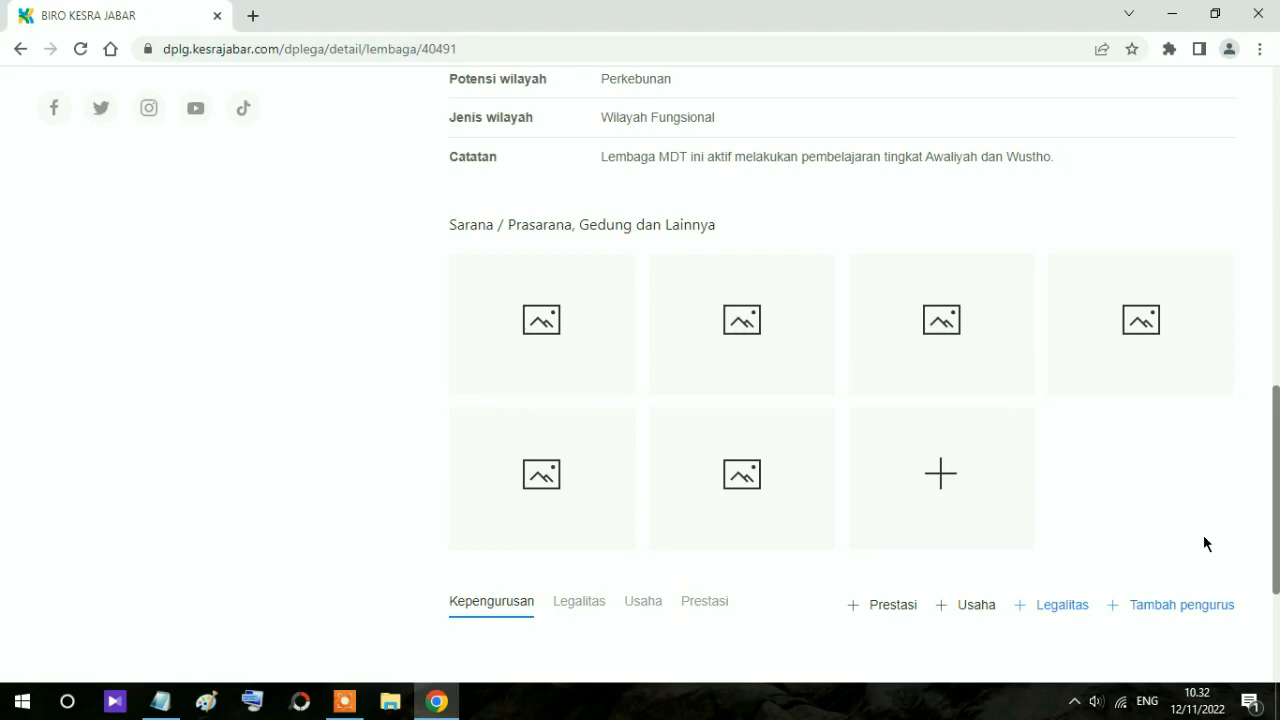
Step: Attach back.jpg from the D: Pictures folder as the new facility photo
{"action": "left_click", "coordinate": [545, 332]}
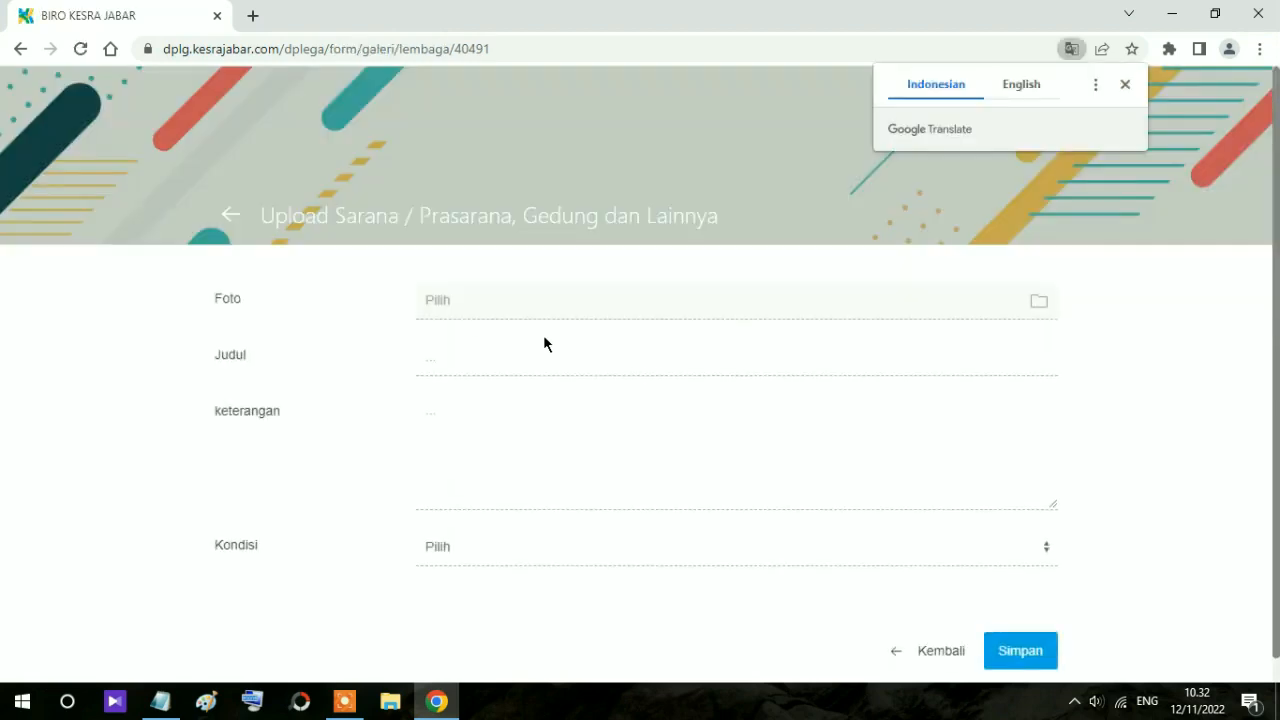
{"action": "left_click", "coordinate": [1043, 305]}
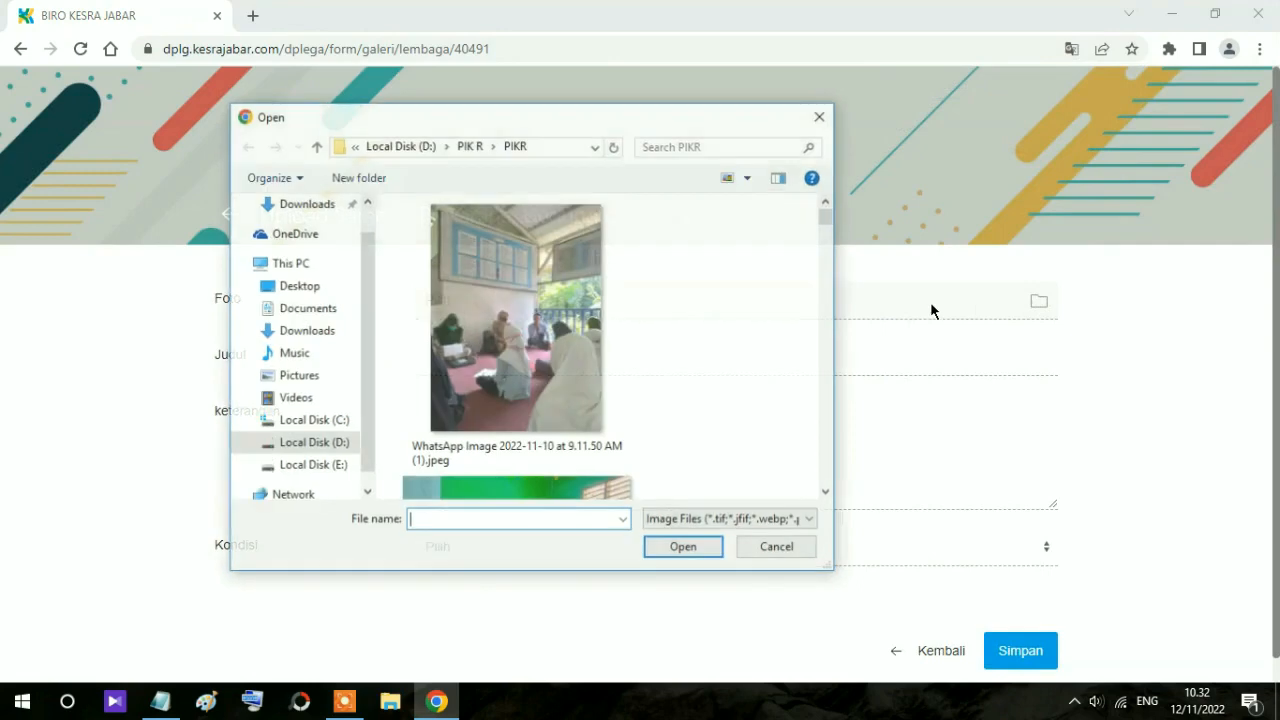
{"action": "scroll", "coordinate": [600, 290], "scroll_direction": "down", "scroll_amount": 2}
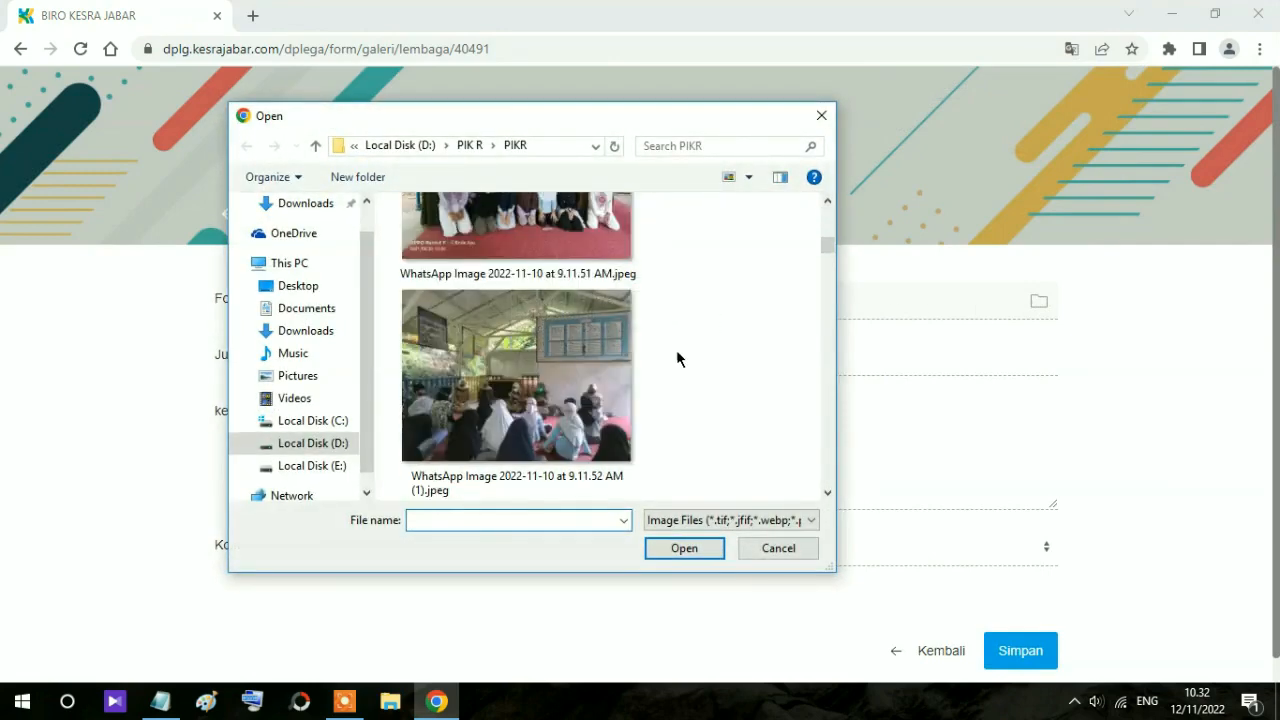
{"action": "mouse_move", "coordinate": [828, 247]}
{"action": "left_mouse_down"}
{"action": "mouse_move", "coordinate": [828, 287]}
{"action": "mouse_move", "coordinate": [828, 267]}
{"action": "left_mouse_up"}
{"action": "left_click", "coordinate": [334, 443]}
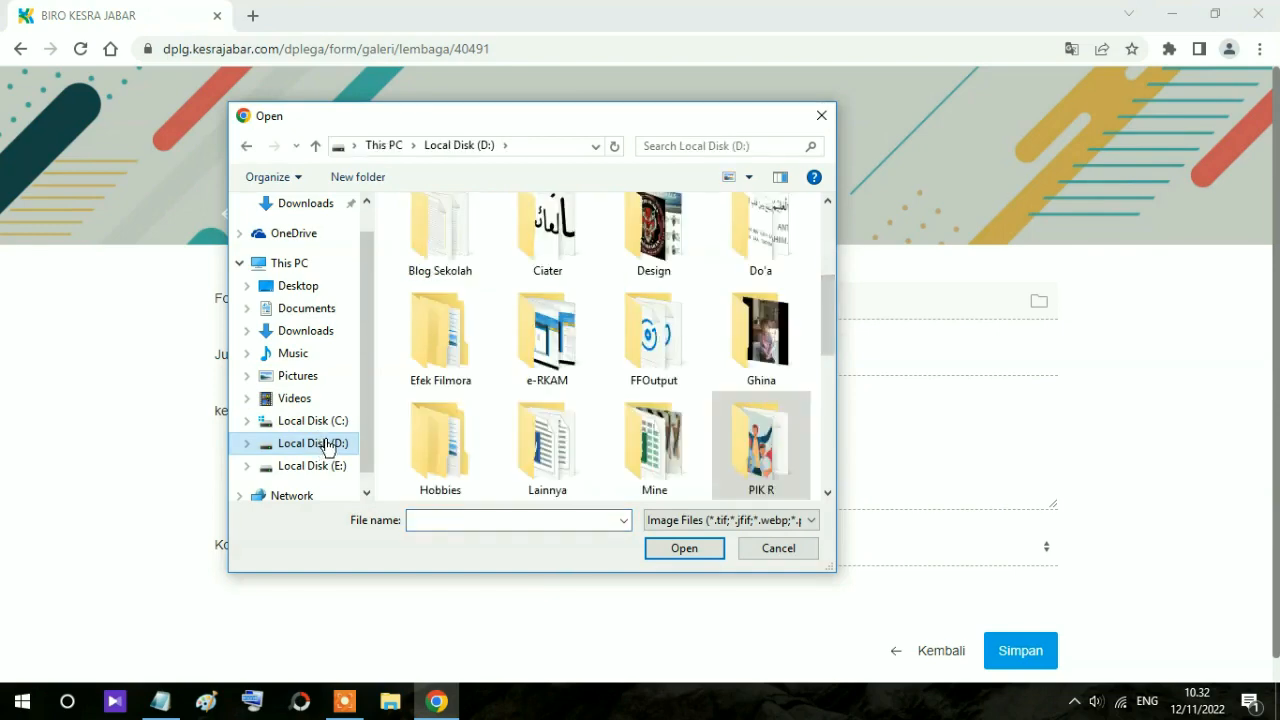
{"action": "left_click", "coordinate": [297, 375]}
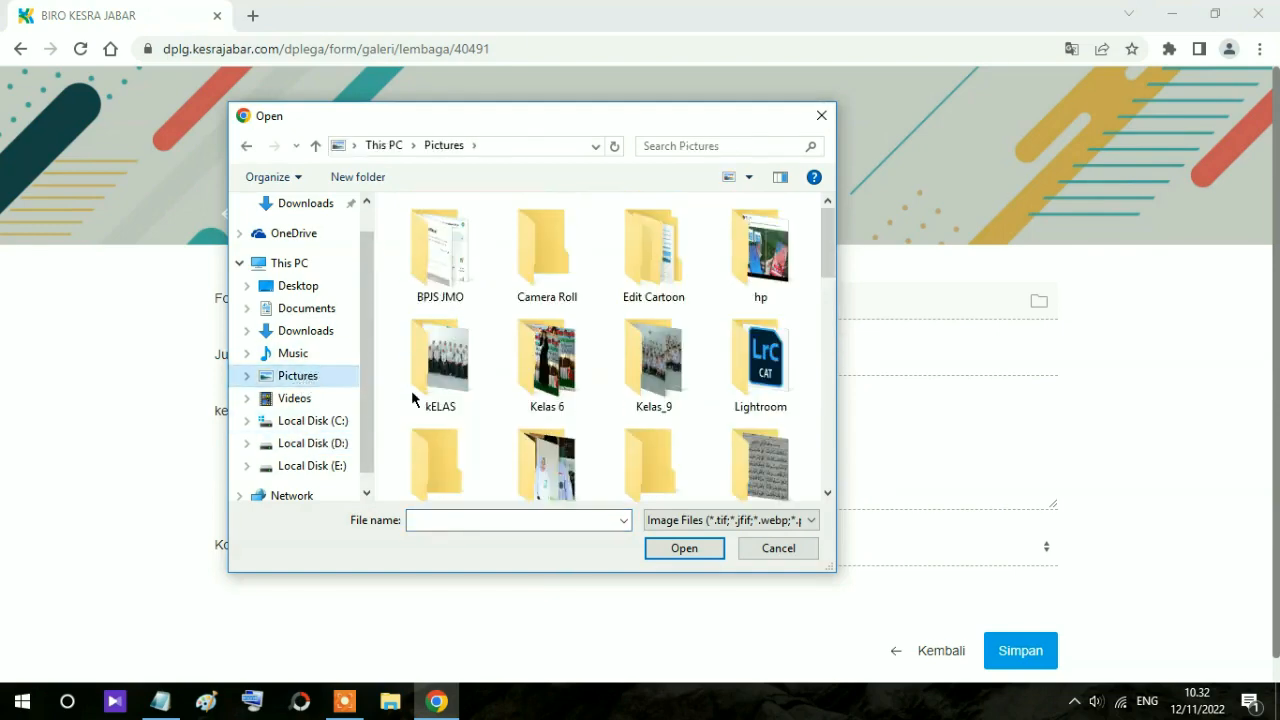
{"action": "left_click_drag", "start_coordinate": [828, 257], "coordinate": [826, 357]}
{"action": "left_click", "coordinate": [440, 312]}
{"action": "left_click", "coordinate": [685, 549]}
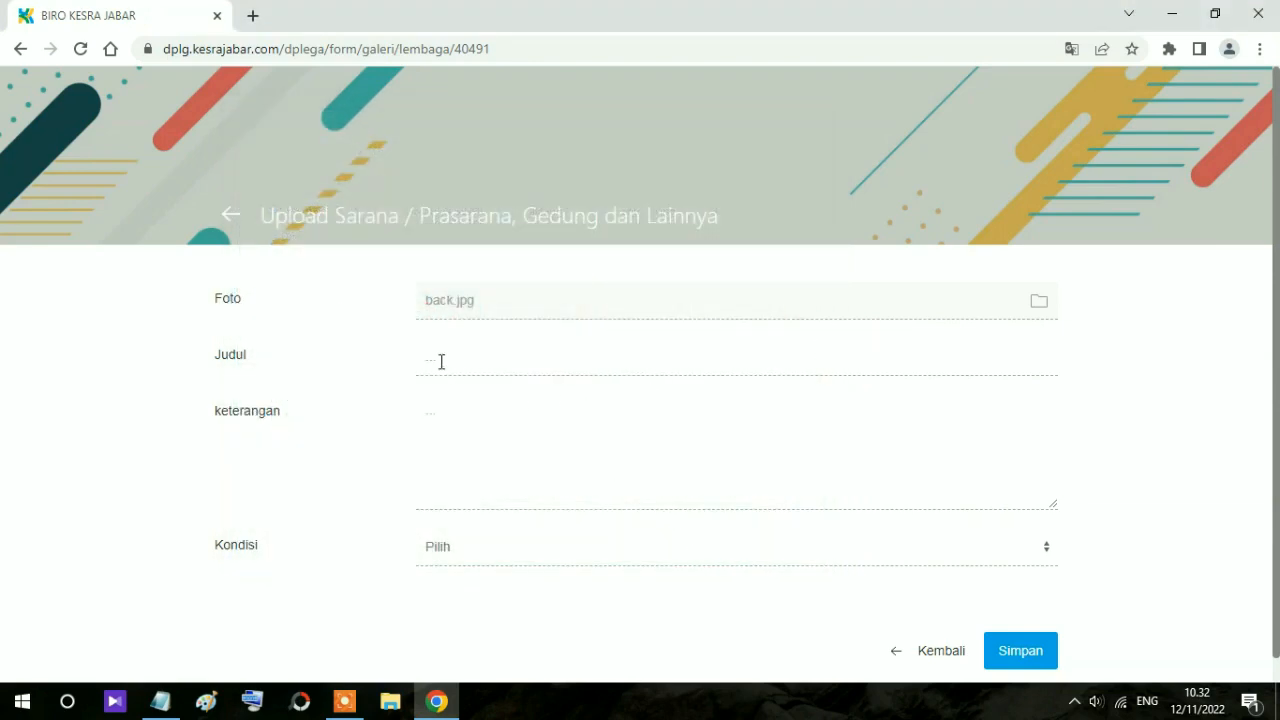
Step: Title the photo 'Tampak Depan Bangunan MDT' and describe it as the front view of MDT Miftahul Huda
{"action": "type", "text": "Tampak Depan Bangunan MDT"}
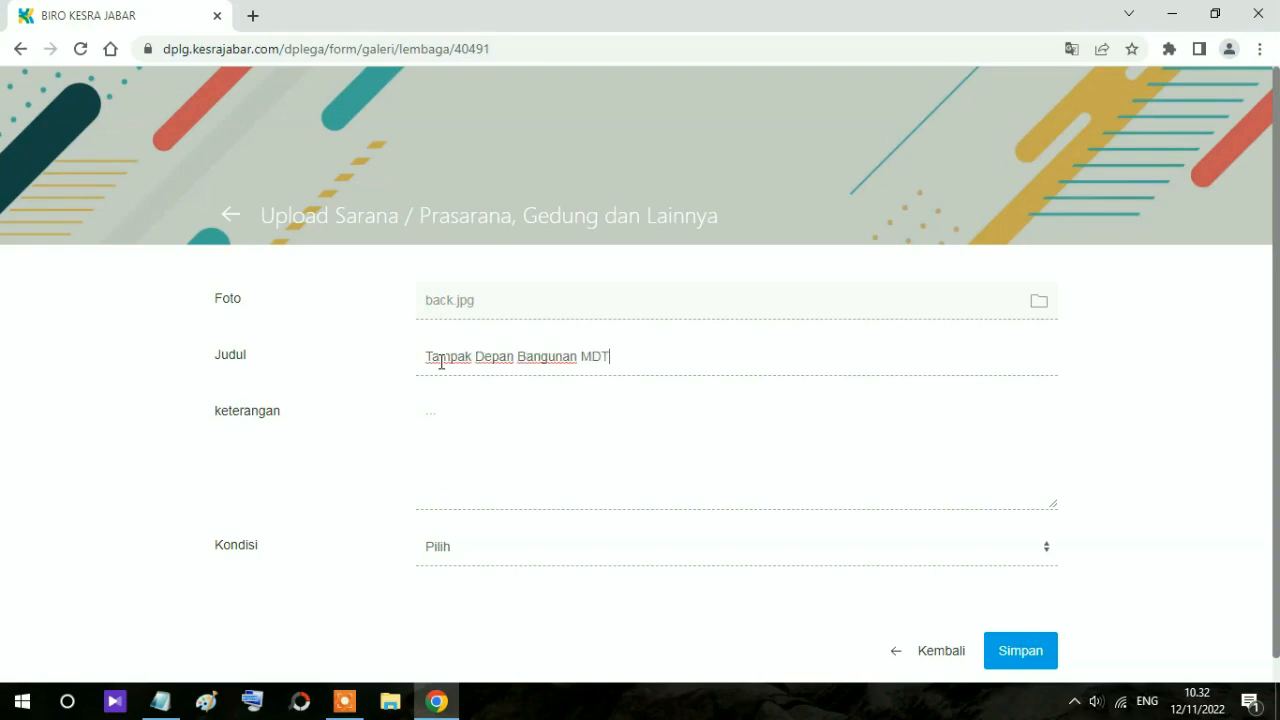
{"action": "left_click", "coordinate": [492, 405]}
{"action": "type", "text": "Foto ini ad"}
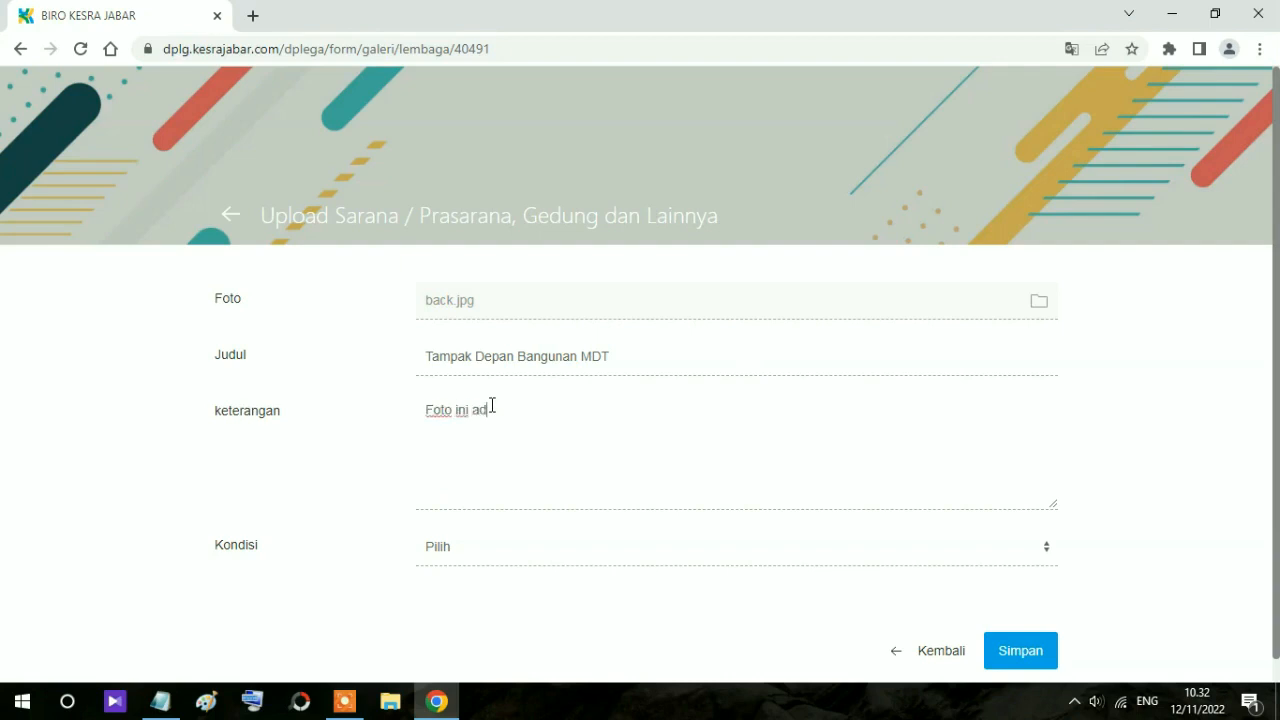
{"action": "type", "text": "alah tampak depan dari M"}
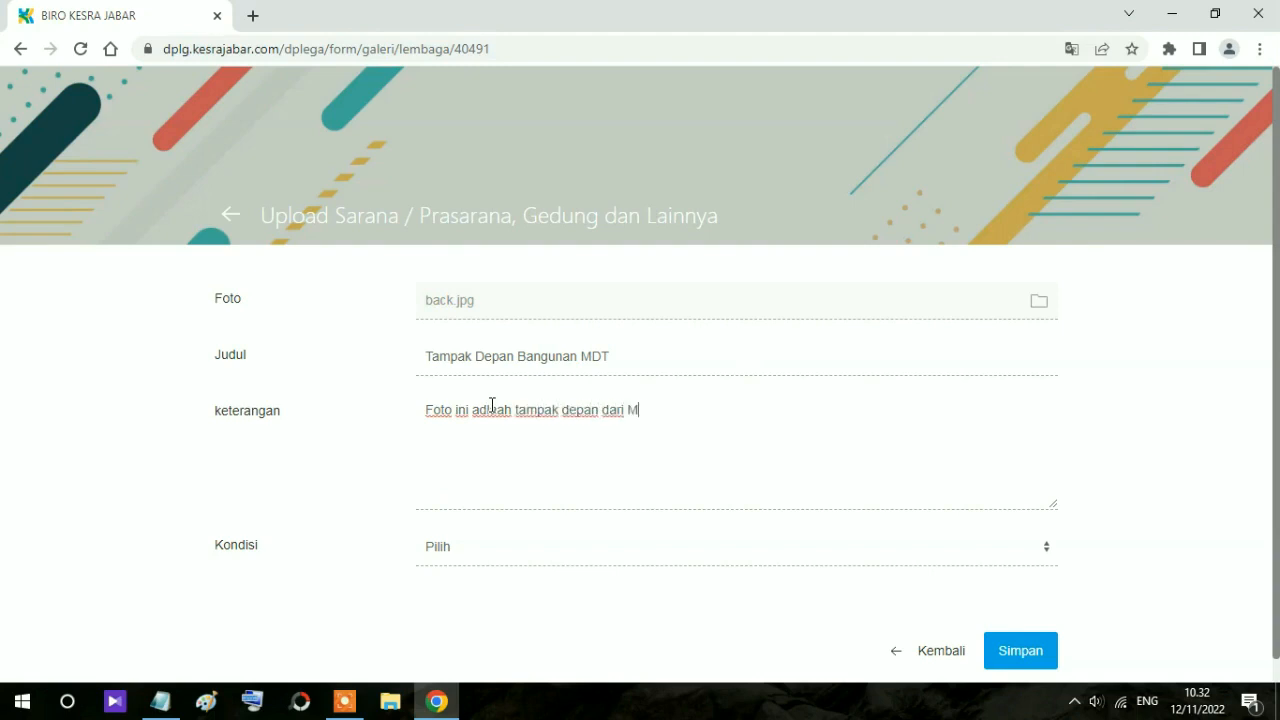
{"action": "type", "text": "DT Miftahul Huda"}
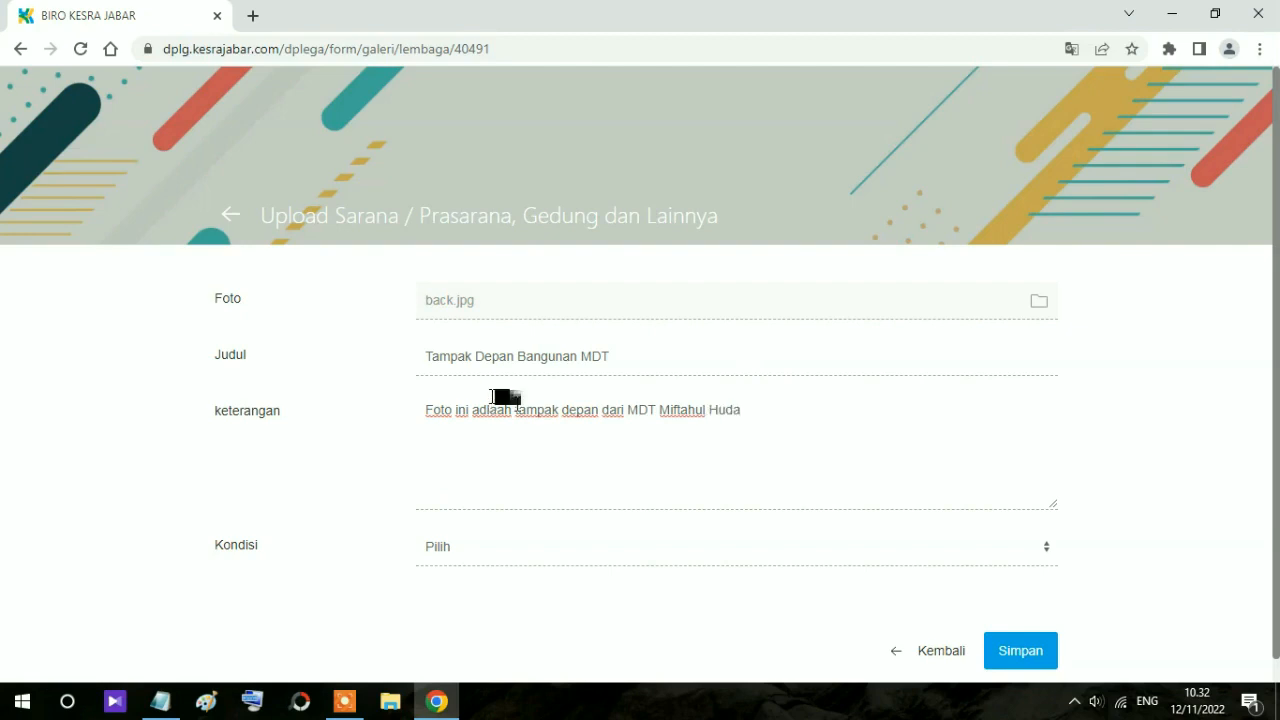
Step: Set the photo's condition to Baik and correct 'adlaah' to 'adalah' in the description
{"action": "scroll", "coordinate": [525, 412], "scroll_direction": "down", "scroll_amount": 1}
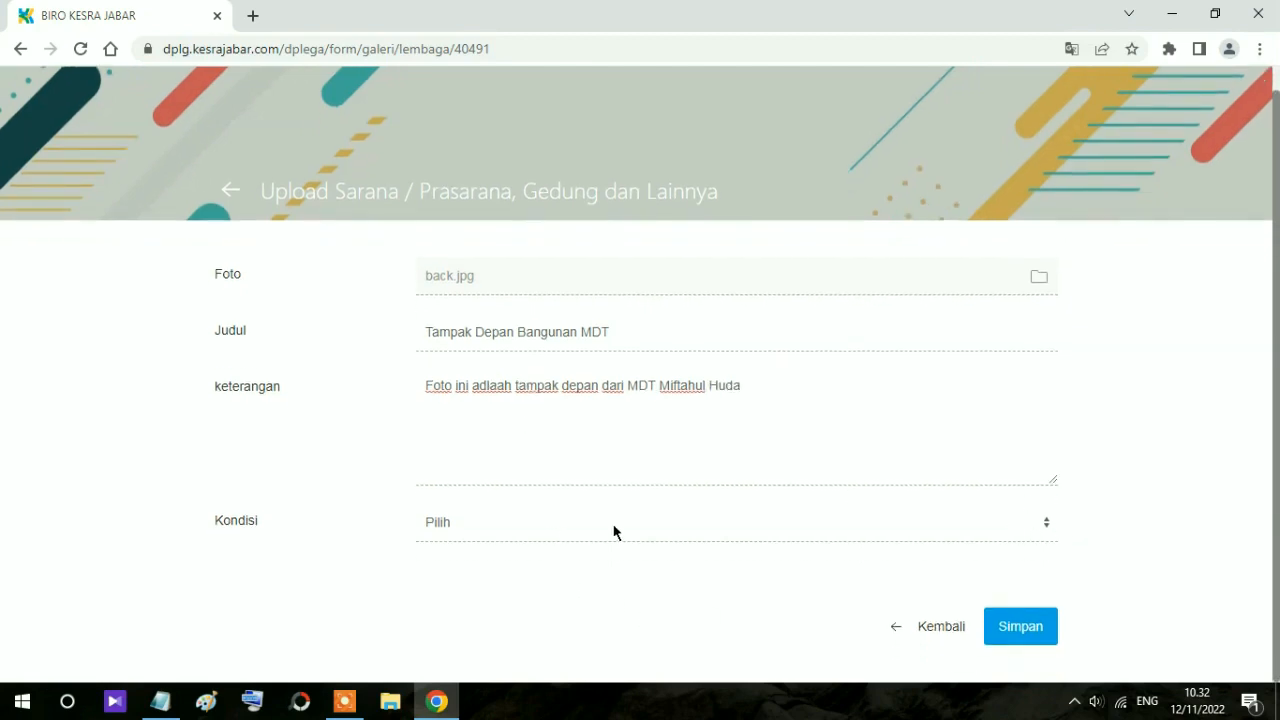
{"action": "left_click", "coordinate": [660, 535]}
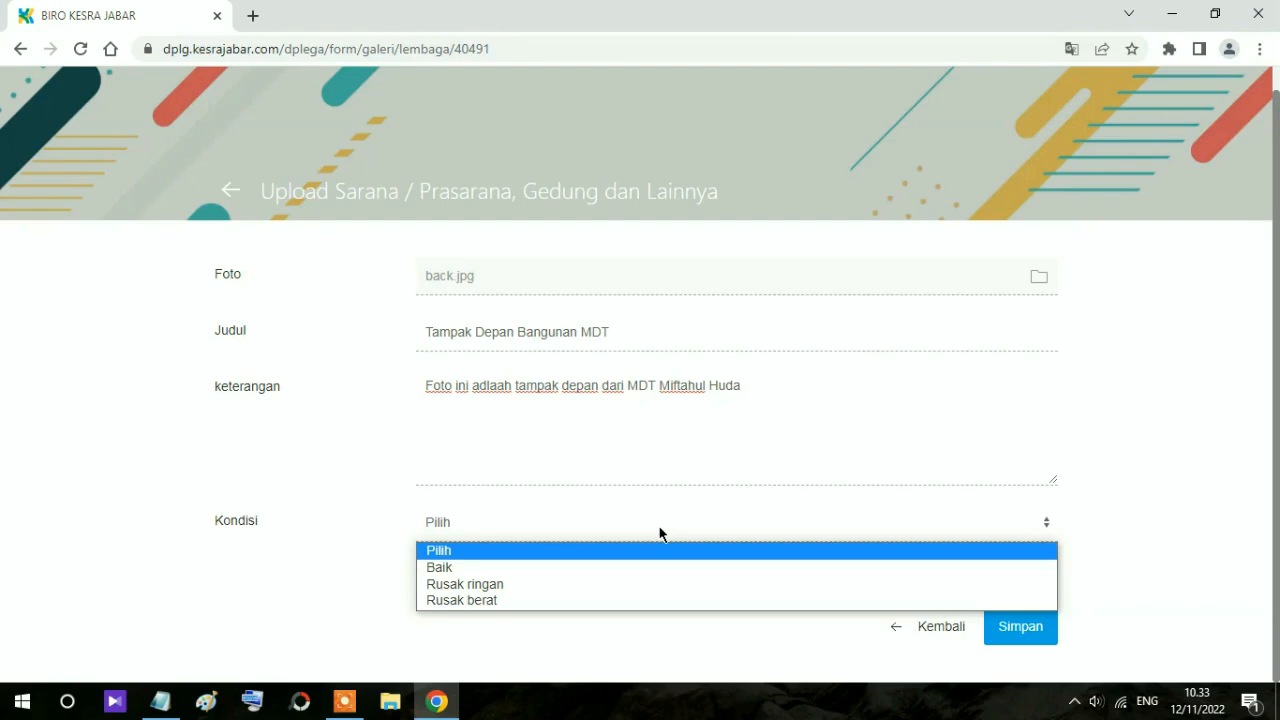
{"action": "left_click", "coordinate": [494, 568]}
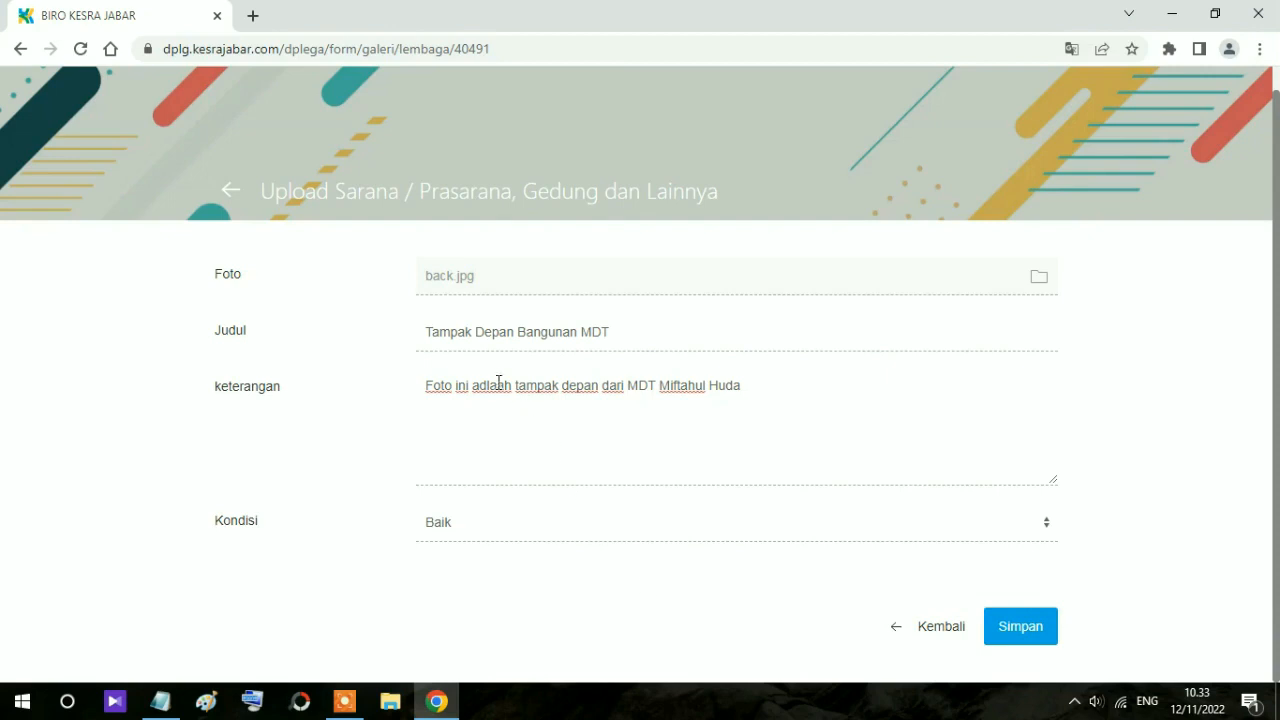
{"action": "left_click_drag", "start_coordinate": [504, 382], "coordinate": [487, 377]}
{"action": "type", "text": "ala"}
Step: Save the Tampak Depan Bangunan MDT photo to the facilities gallery
{"action": "left_click", "coordinate": [1014, 632]}
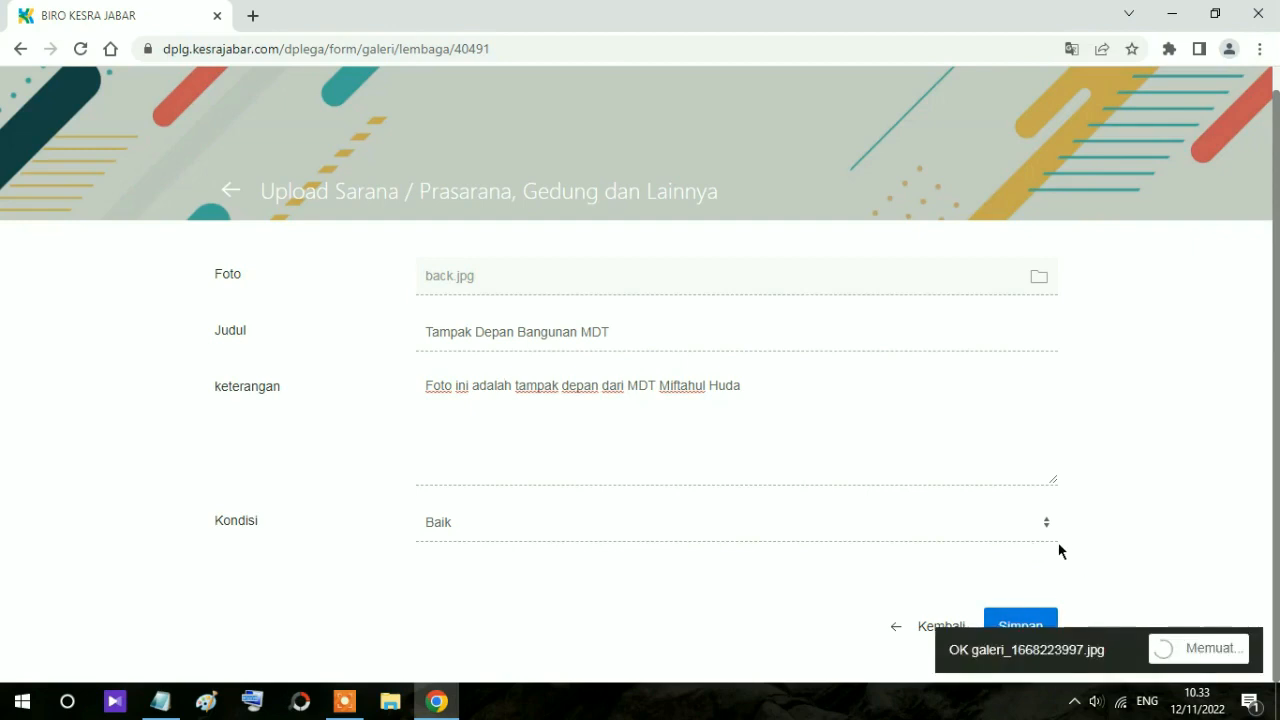
{"action": "scroll", "coordinate": [683, 490], "scroll_direction": "down", "scroll_amount": 3}
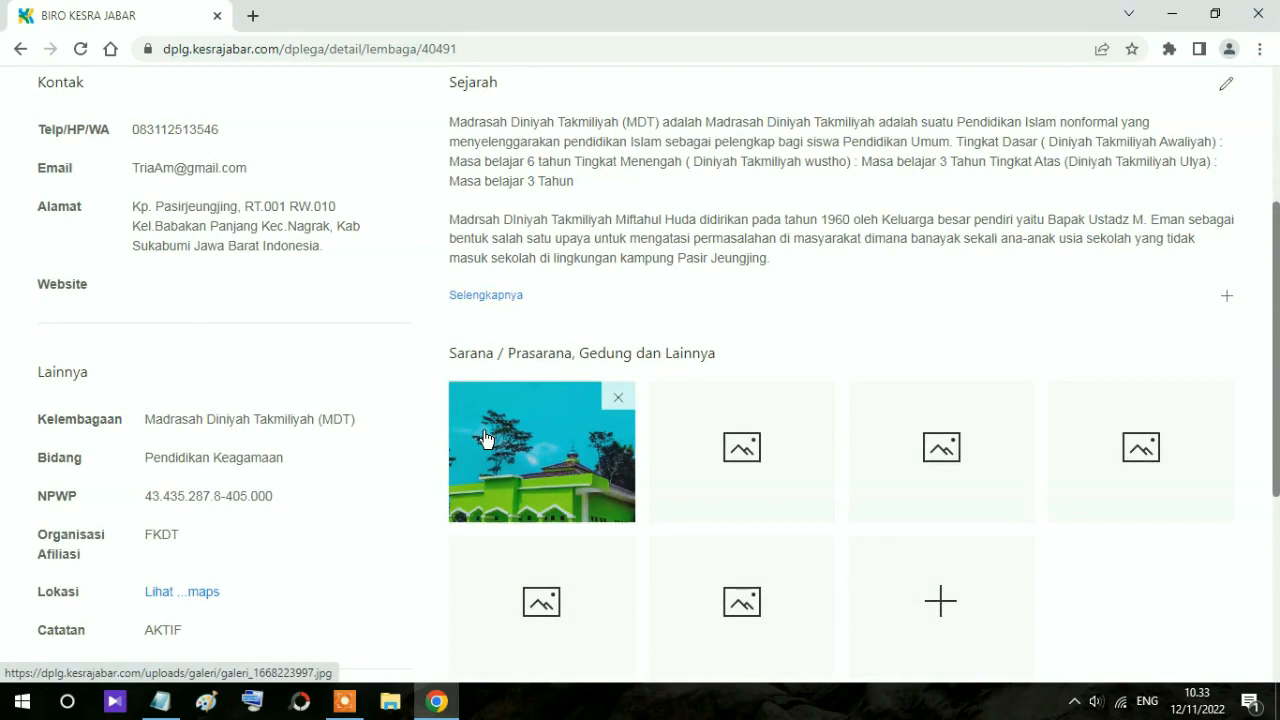
{"action": "scroll", "coordinate": [490, 434], "scroll_direction": "down", "scroll_amount": 1}
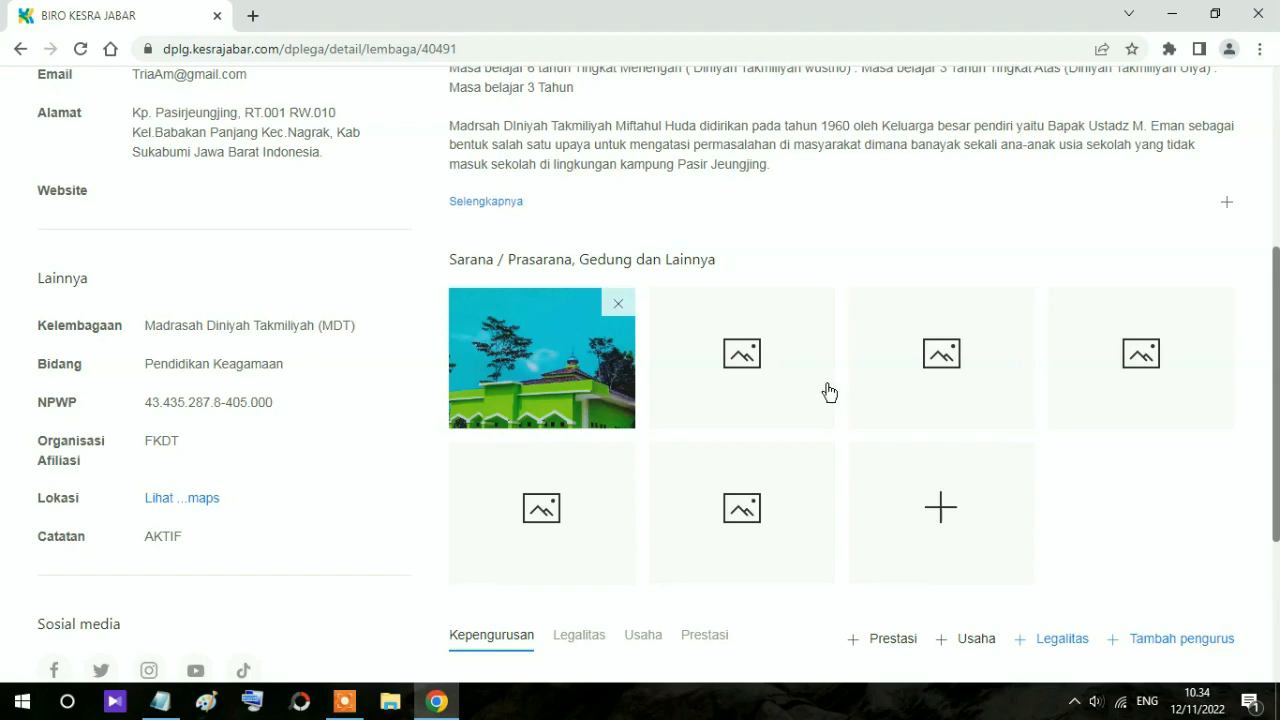
Step: Open the empty achievement form from '+ Prestasi' on the detail page
{"action": "scroll", "coordinate": [829, 399], "scroll_direction": "down", "scroll_amount": 3}
{"action": "scroll", "coordinate": [829, 392], "scroll_direction": "down", "scroll_amount": 1}
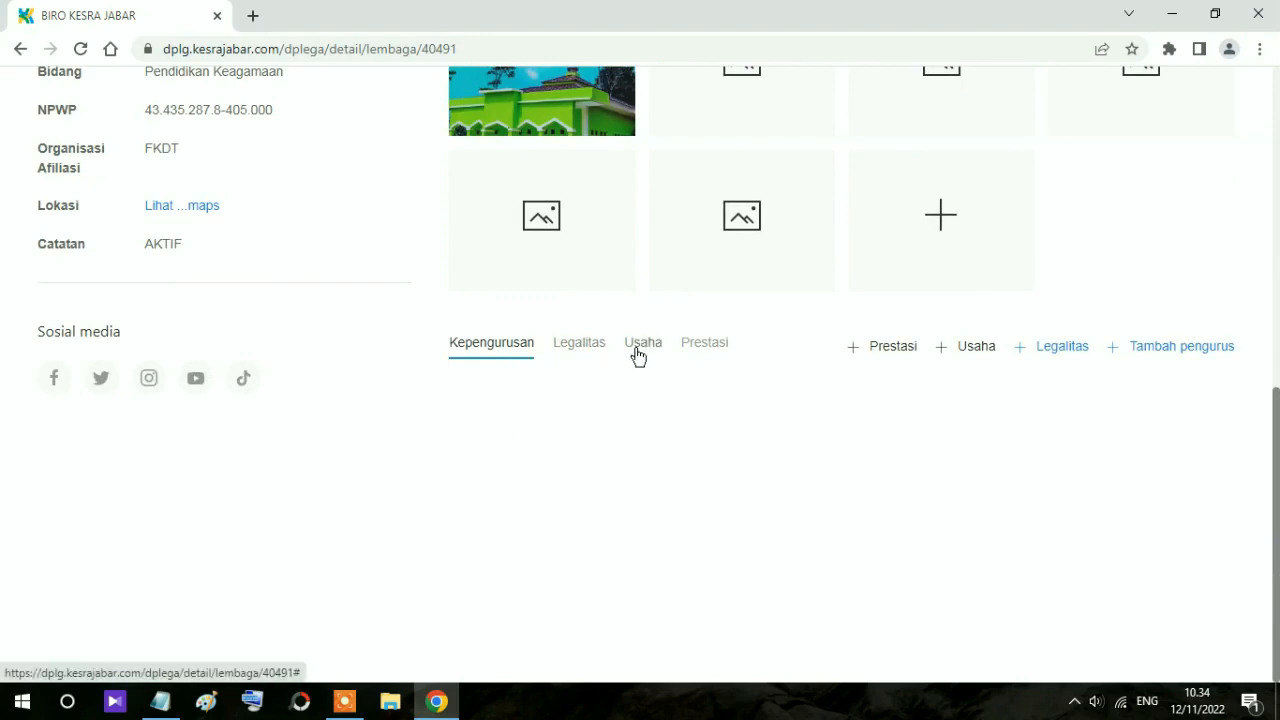
{"action": "left_click", "coordinate": [878, 352]}
{"action": "scroll", "coordinate": [886, 408], "scroll_direction": "down", "scroll_amount": 1}
Step: Enter the achievement description 'Juara Ke 2 Lomba MQK (Musabaqoh Qiroatul Kutuub)'
{"action": "left_click", "coordinate": [424, 243]}
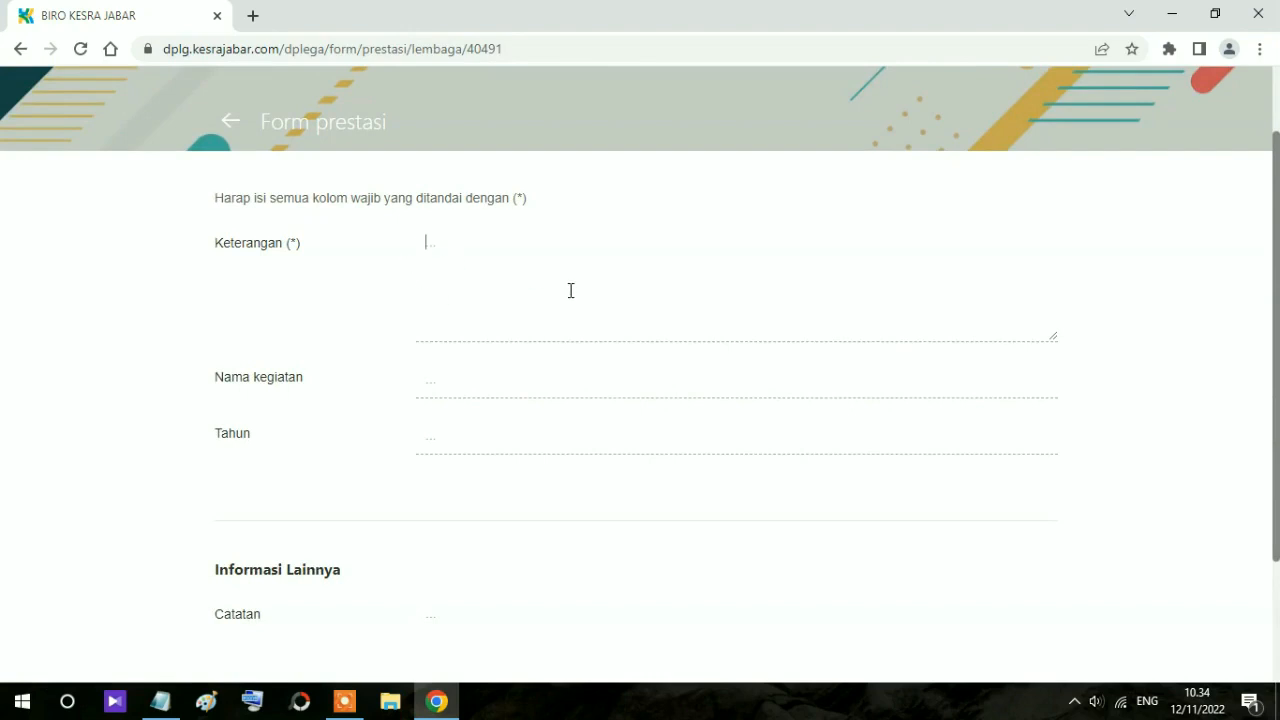
{"action": "type", "text": "Juara "}
{"action": "type", "text": "Lom"}
{"action": "key", "text": "BackSpace"}
{"action": "key", "text": "BackSpace"}
{"action": "key", "text": "BackSpace"}
{"action": "type", "text": "Ke 2 Lomba "}
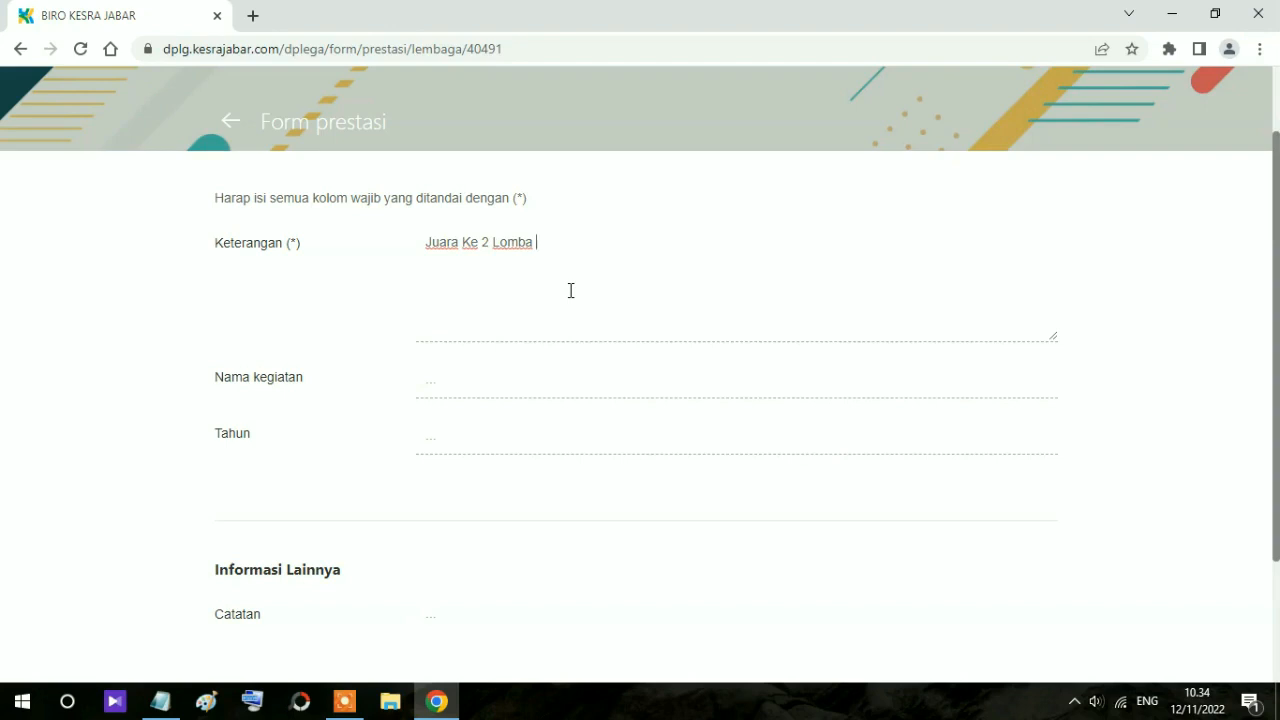
{"action": "type", "text": "Qi"}
{"action": "key", "text": "BackSpace"}
{"action": "key", "text": "BackSpace"}
{"action": "type", "text": "MQK (Musabaqoh Q"}
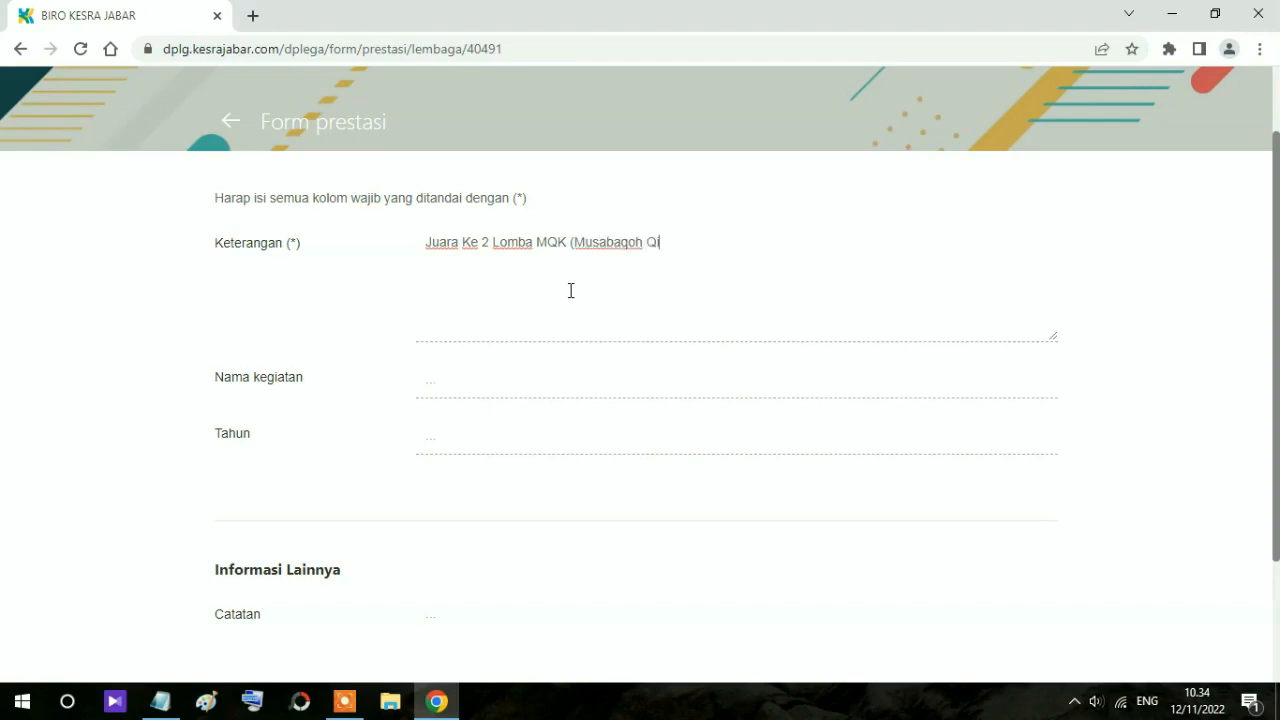
{"action": "type", "text": "iroatul Kutuub)"}
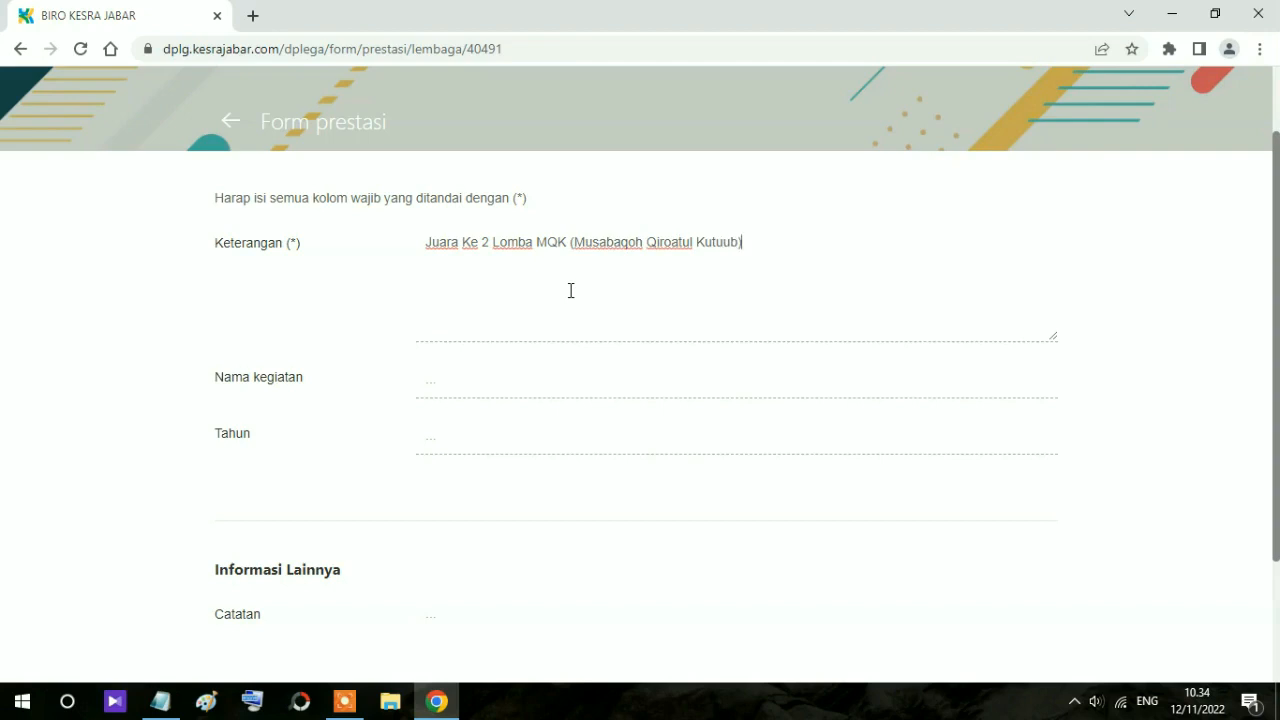
Step: Enter activity 'Porsadin Tingkat Kecamatan Nagrak' with year 2021 and save the achievement
{"action": "left_click", "coordinate": [460, 389]}
{"action": "type", "text": "Porsadin"}
{"action": "key", "text": "BackSpace"}
{"action": "key", "text": "BackSpace"}
{"action": "key", "text": "BackSpace"}
{"action": "key", "text": "BackSpace"}
{"action": "type", "text": "din Tin"}
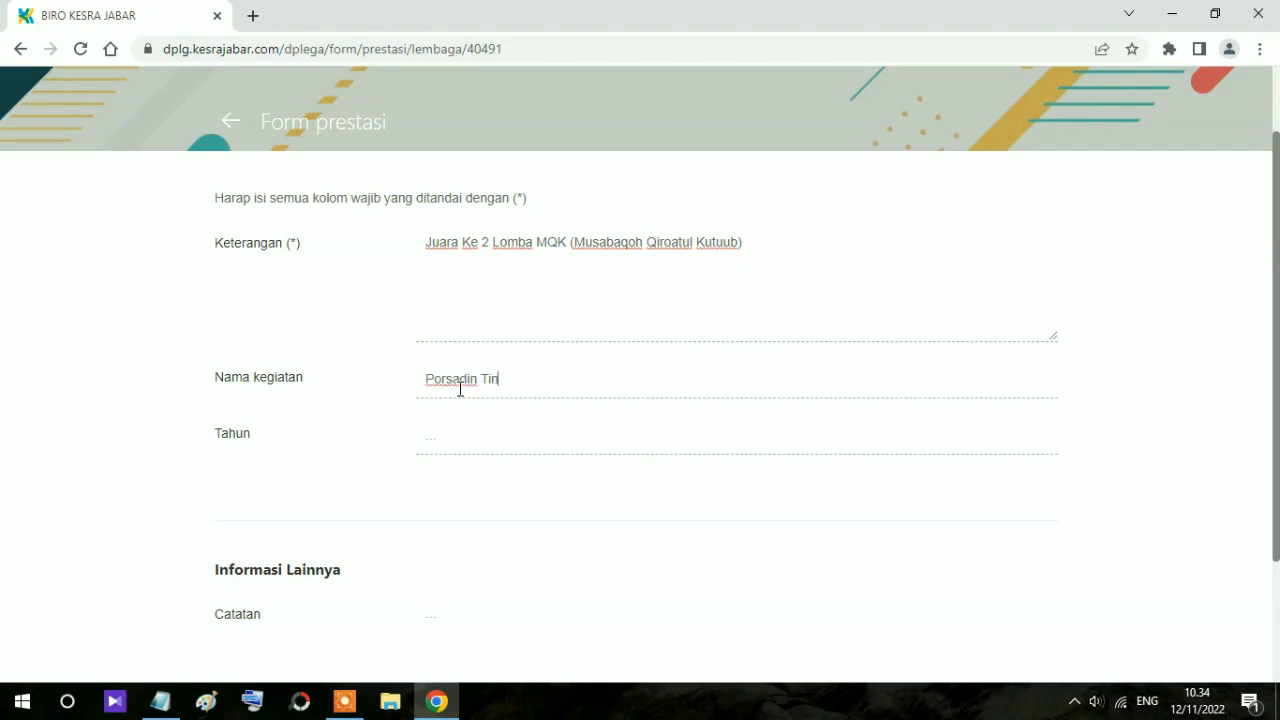
{"action": "type", "text": "gkat Kecamatan Nagrak"}
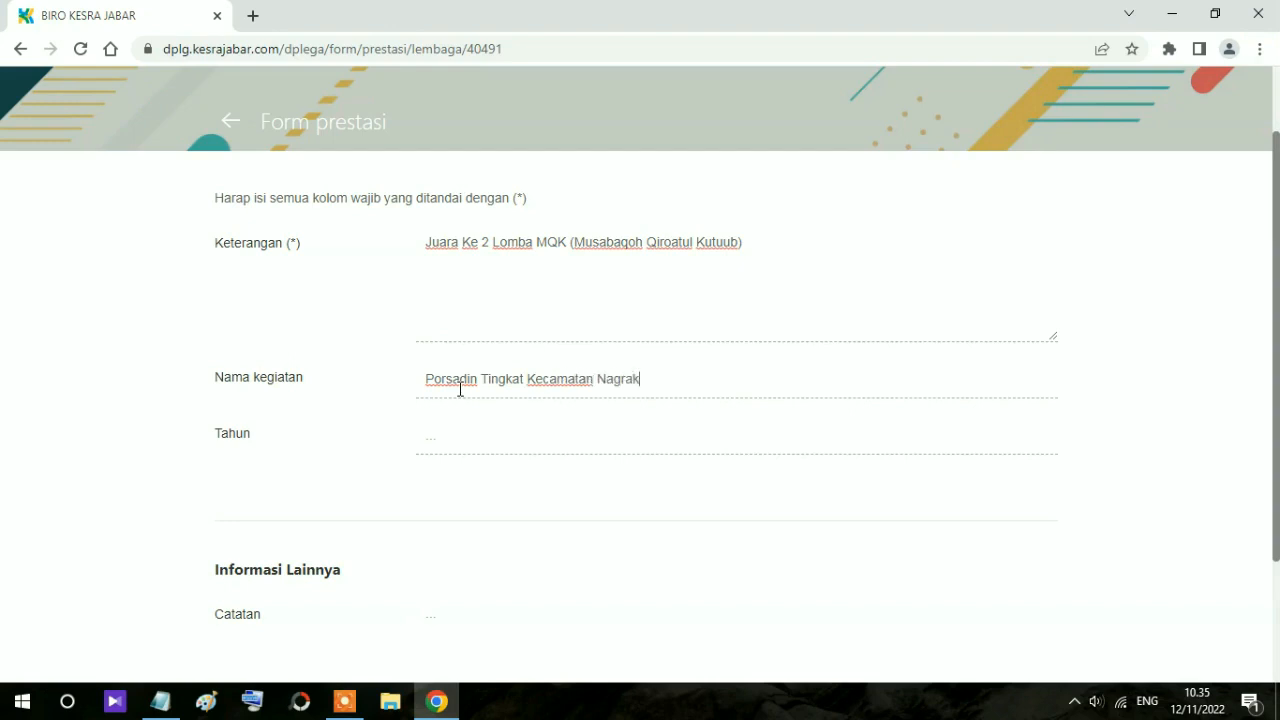
{"action": "left_click", "coordinate": [468, 434]}
{"action": "type", "text": "2021"}
{"action": "scroll", "coordinate": [549, 417], "scroll_direction": "down", "scroll_amount": 3}
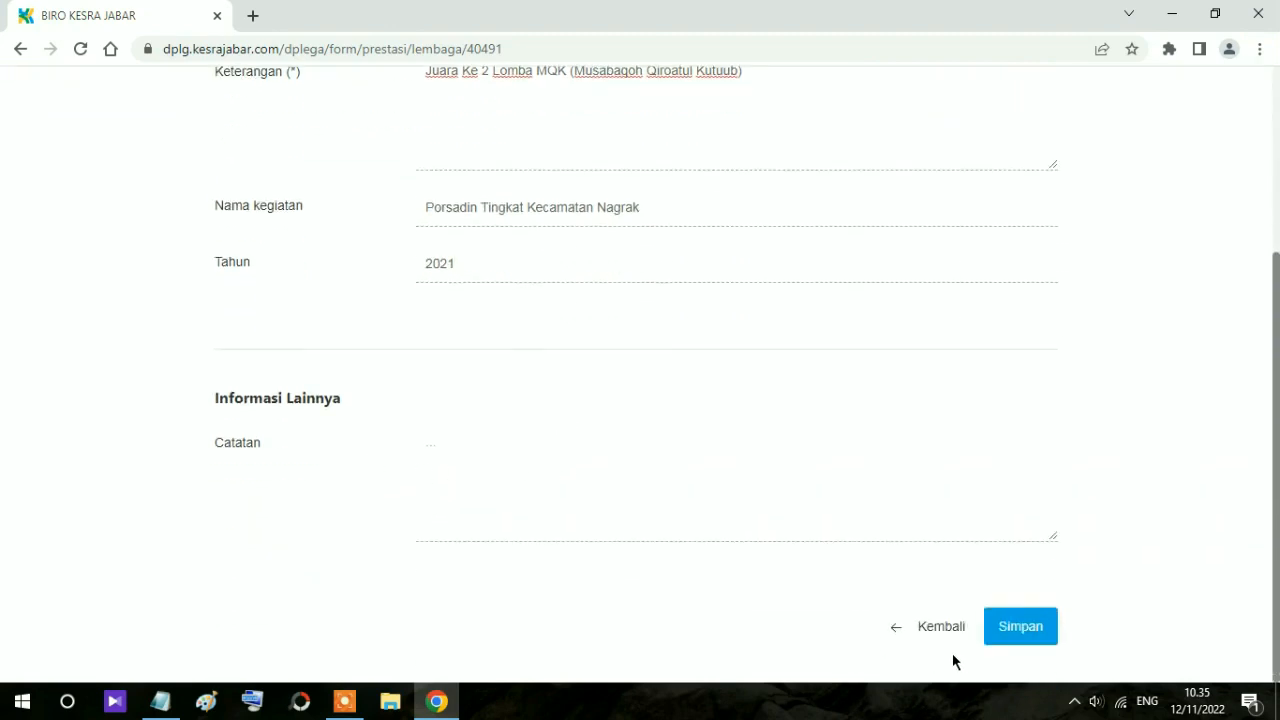
{"action": "left_click", "coordinate": [1025, 638]}
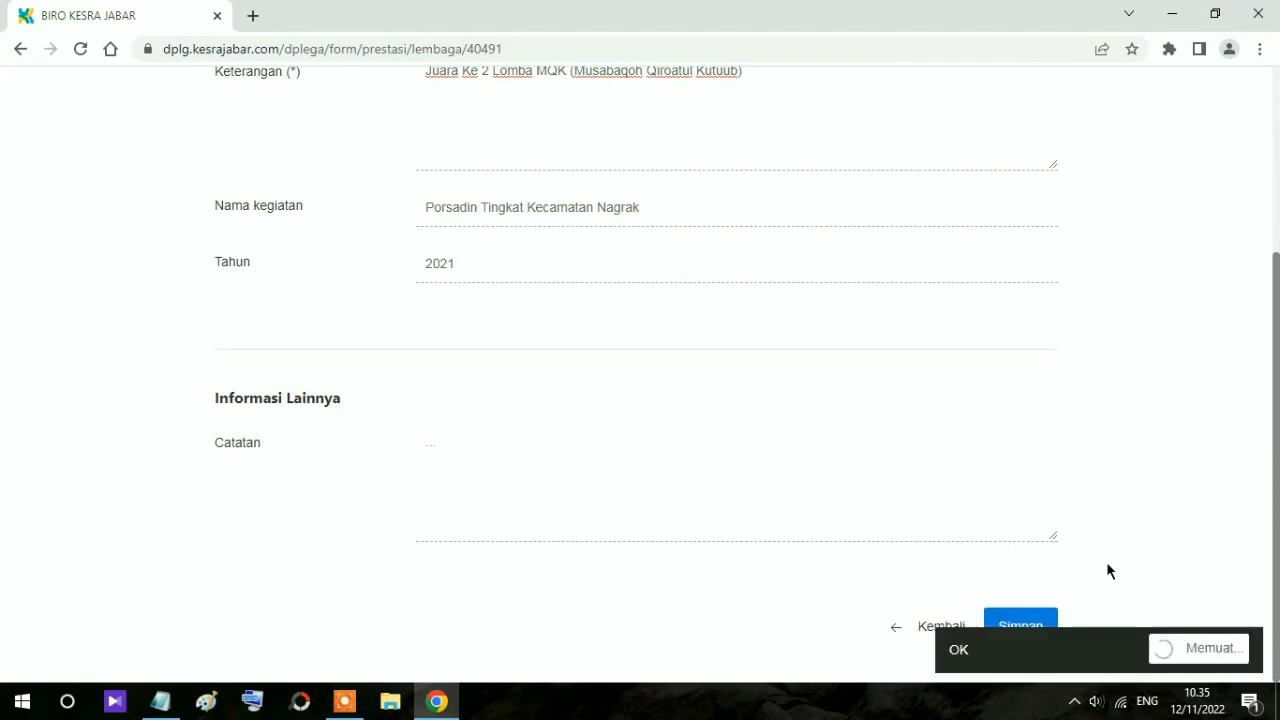
Step: Check the new entry in the Prestasi list and open the '+ Usaha' business form
{"action": "scroll", "coordinate": [874, 514], "scroll_direction": "down", "scroll_amount": 7}
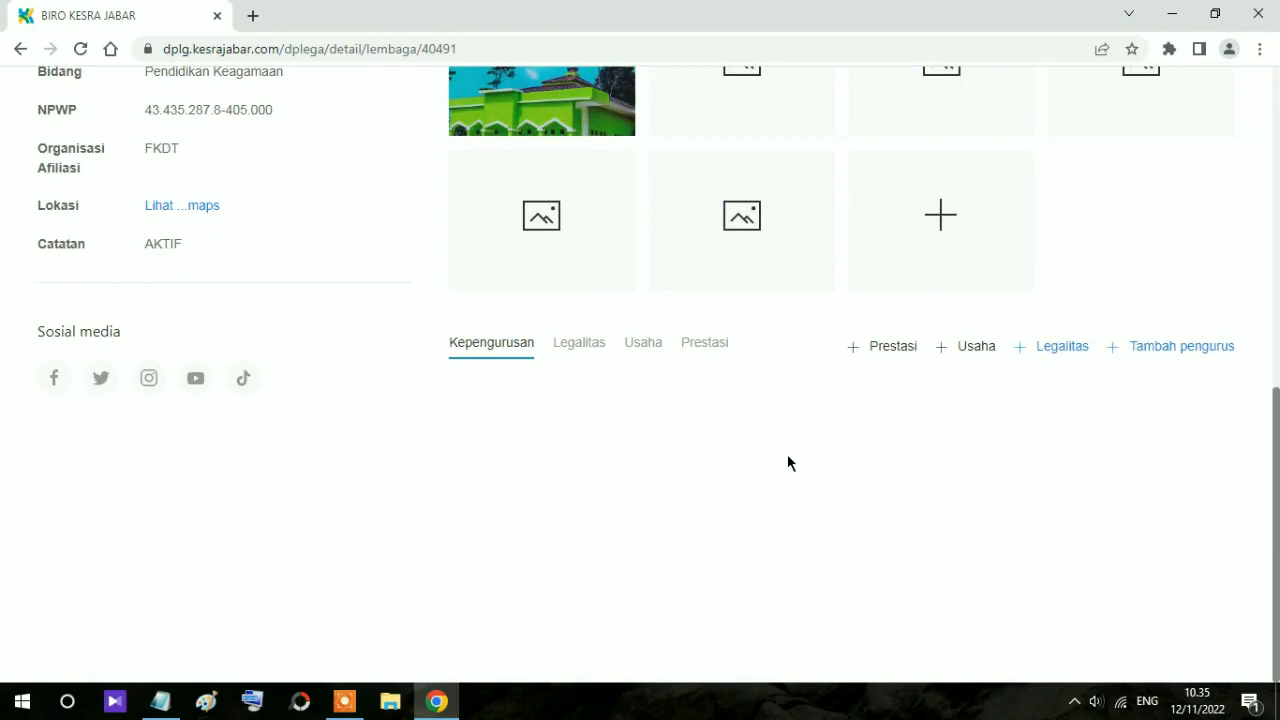
{"action": "left_click", "coordinate": [689, 352]}
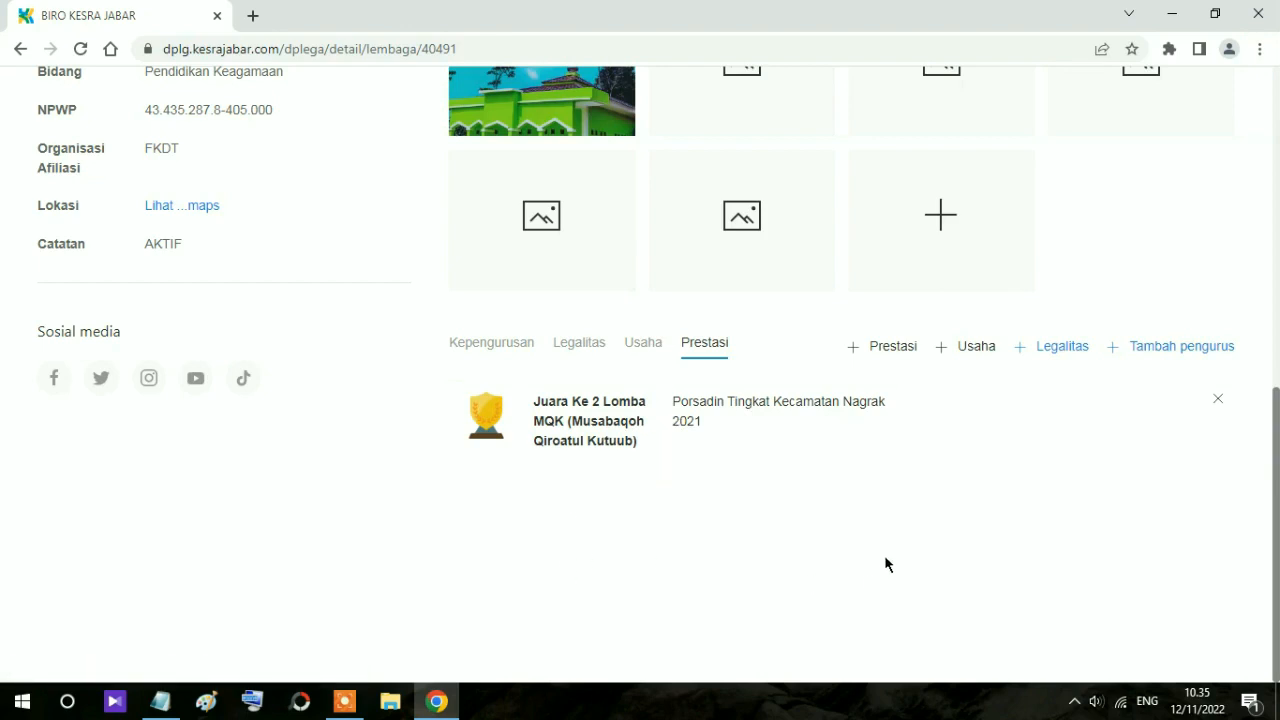
{"action": "left_click", "coordinate": [966, 350]}
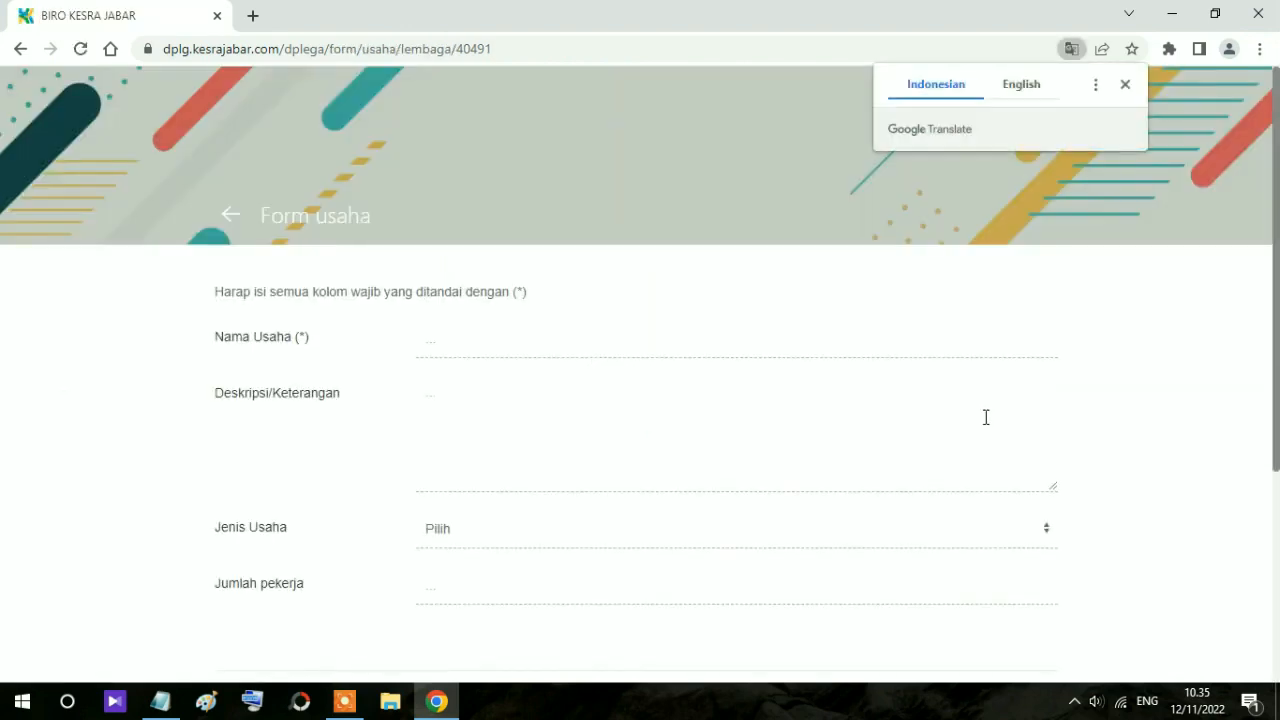
Step: Name the business Kantin Barokah and describe it as an MDT canteen run on honesty (Kejujuran)
{"action": "left_click", "coordinate": [476, 337]}
{"action": "type", "text": "Kantin Barokah"}
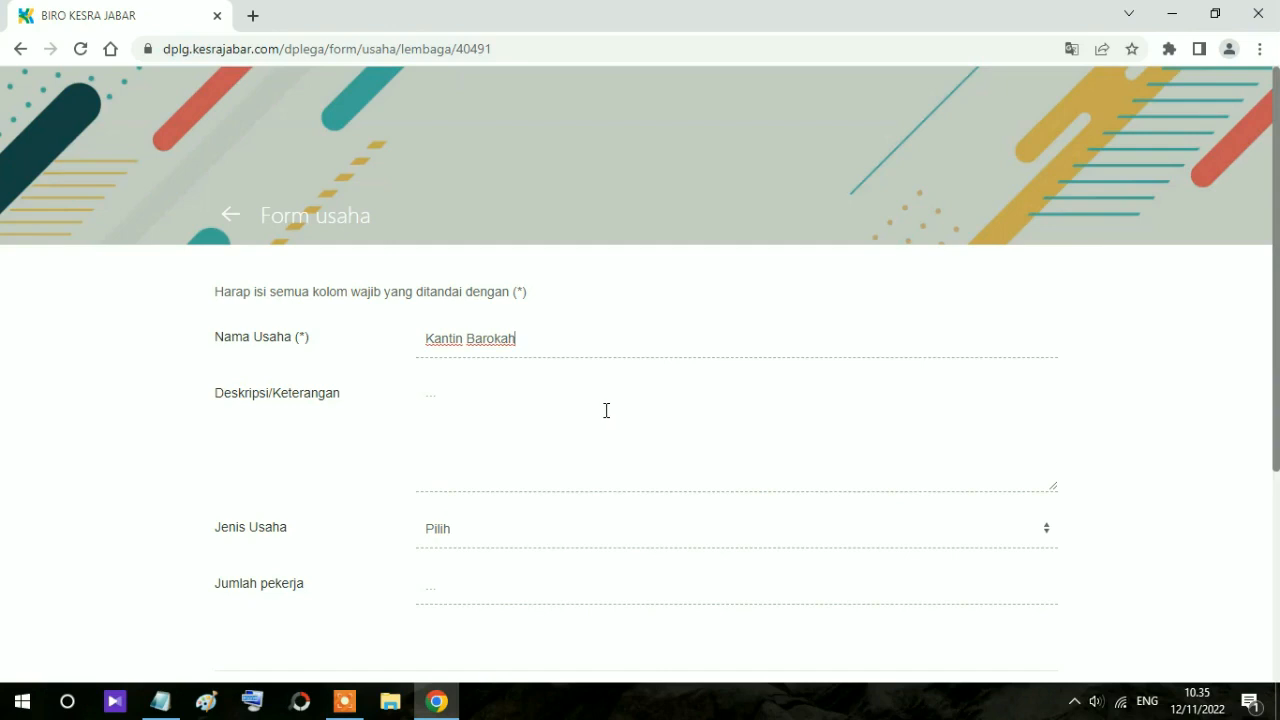
{"action": "left_click", "coordinate": [438, 402]}
{"action": "type", "text": "bagian "}
{"action": "type", "text": "dari u"}
{"action": "key", "text": "BackSpace"}
{"action": "key", "text": "BackSpace"}
{"action": "key", "text": "BackSpace"}
{"action": "key", "text": "BackSpace"}
{"action": "type", "text": "usaha dari Pihak M"}
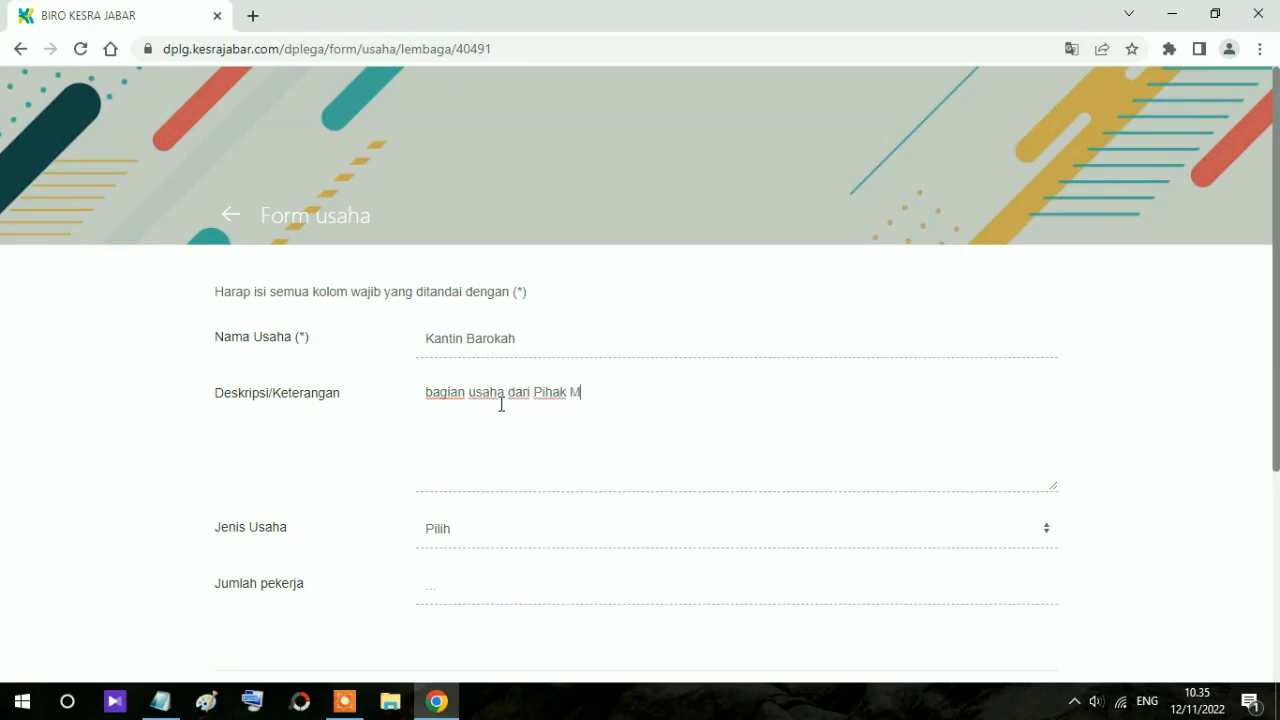
{"action": "type", "text": "DT dimana di k"}
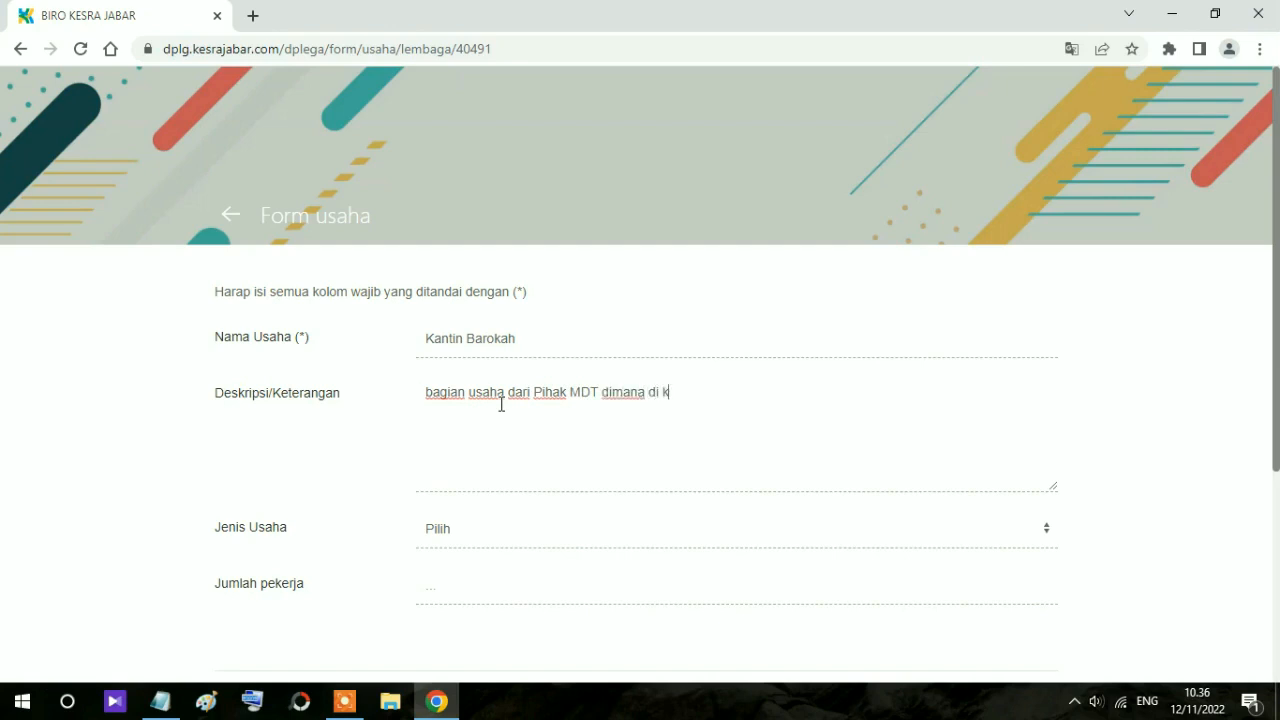
{"action": "type", "text": "antin tersebut menerapkan"}
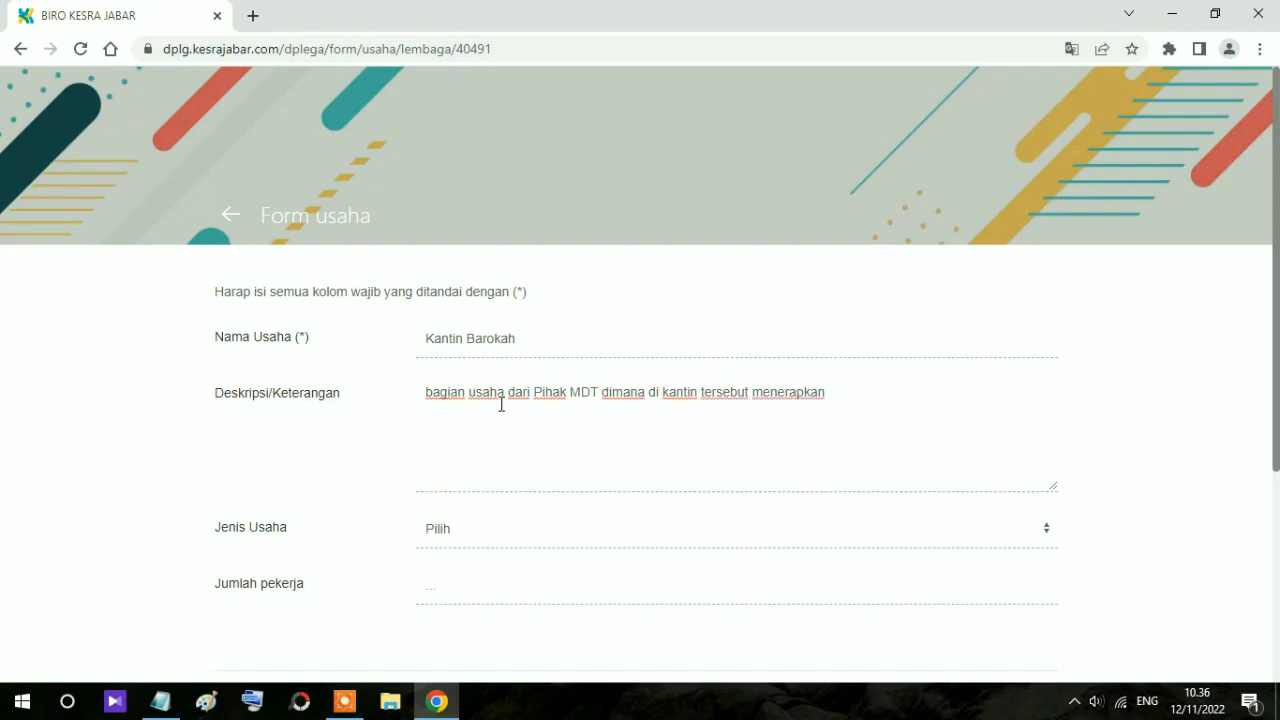
{"action": "type", "text": " pola Kejujuran"}
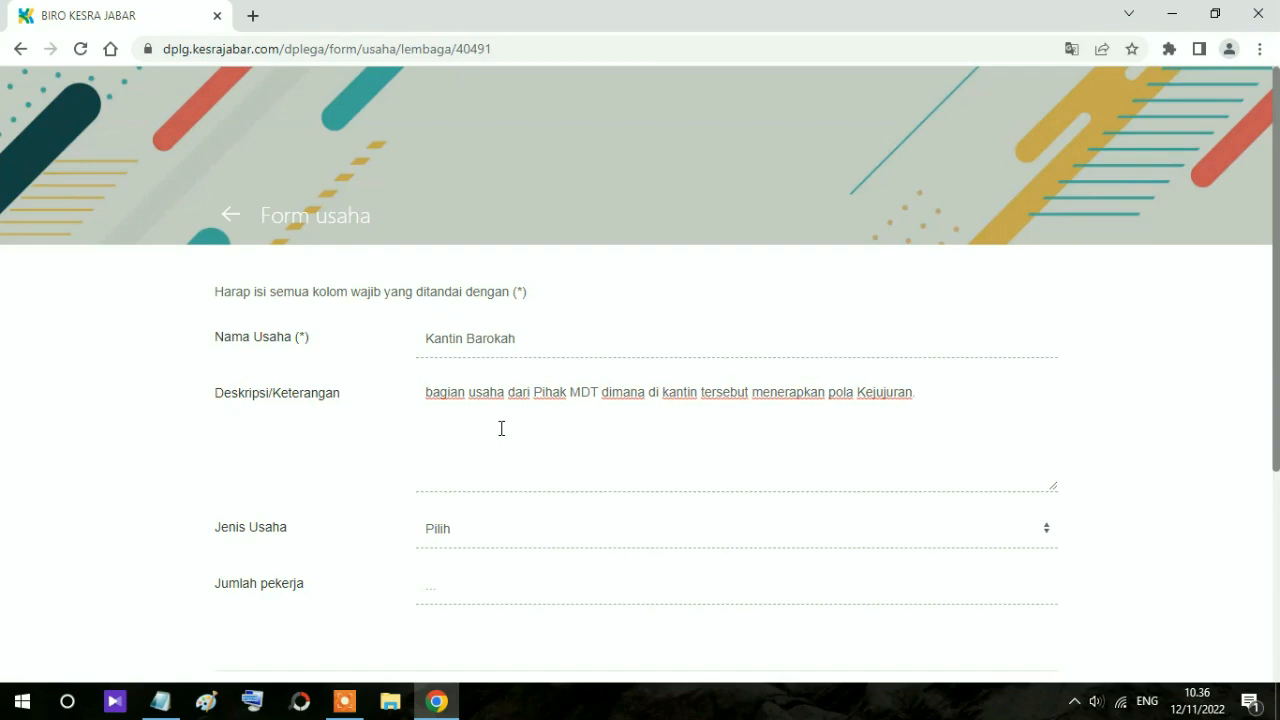
Step: Set business type JUAL BELI with 2 workers and save the business
{"action": "scroll", "coordinate": [501, 428], "scroll_direction": "down", "scroll_amount": 1}
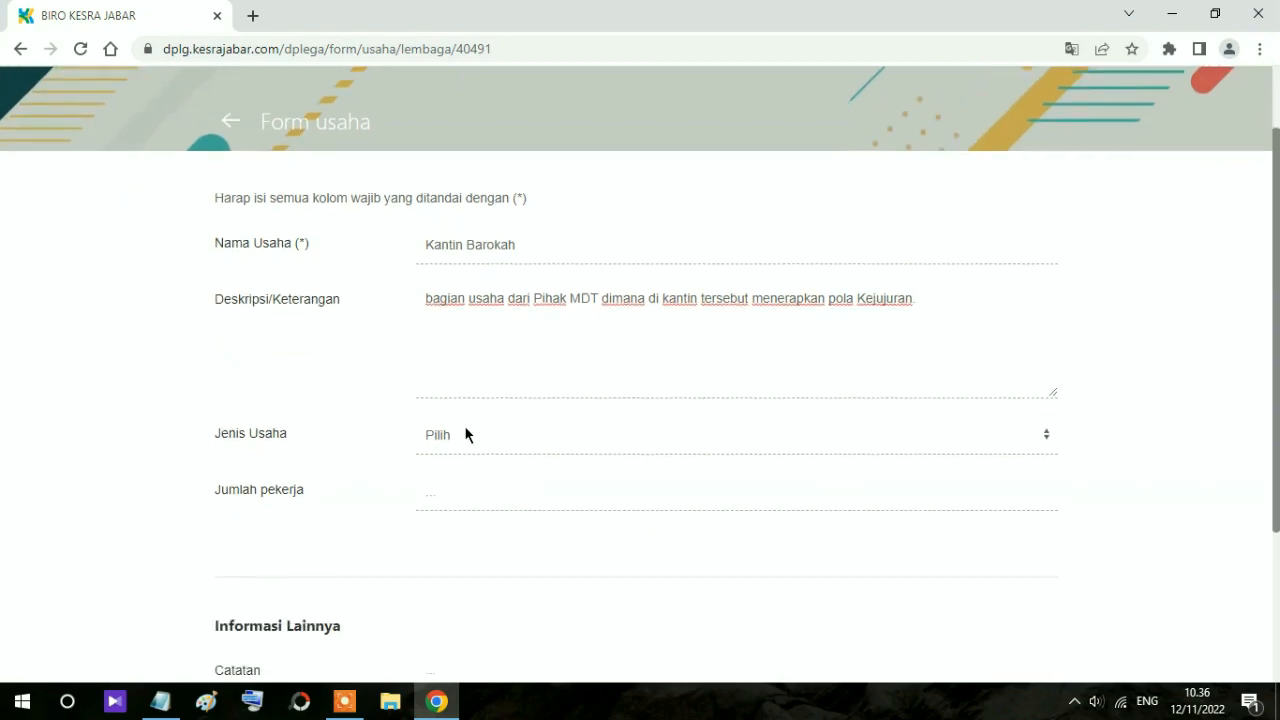
{"action": "left_click", "coordinate": [464, 430]}
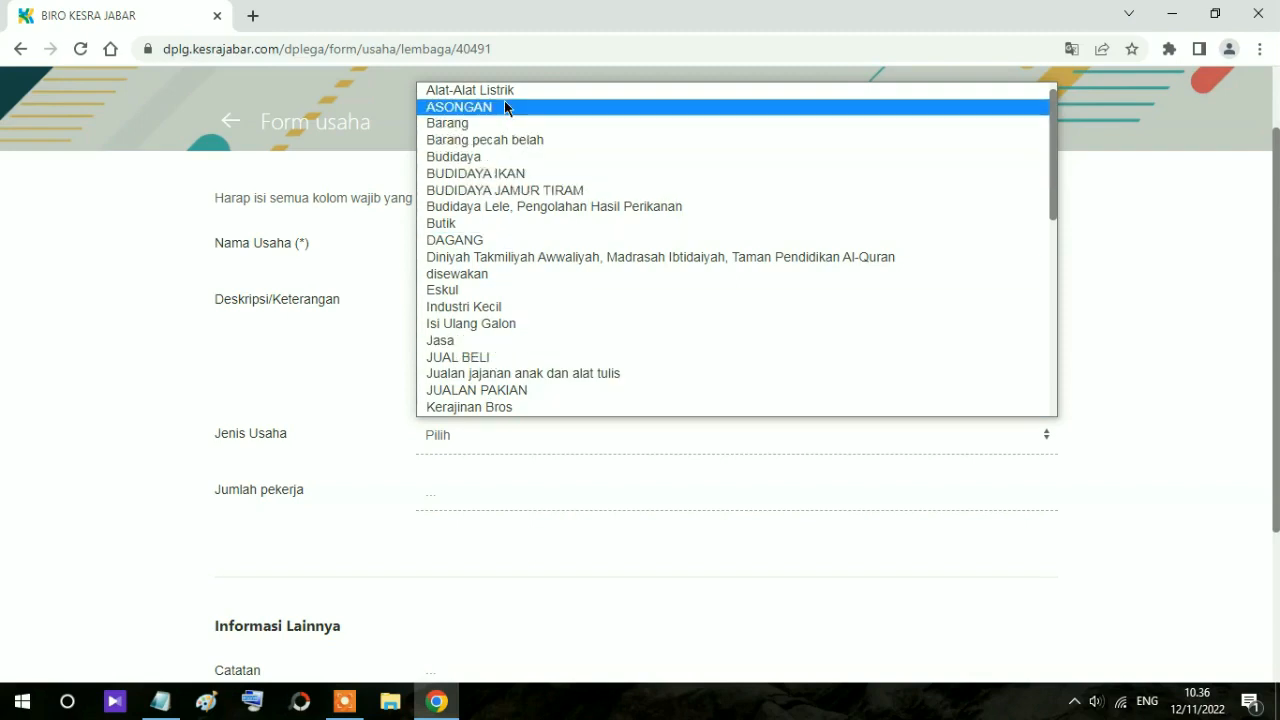
{"action": "left_click", "coordinate": [489, 360]}
{"action": "scroll", "coordinate": [486, 366], "scroll_direction": "down", "scroll_amount": 2}
{"action": "left_click", "coordinate": [452, 311]}
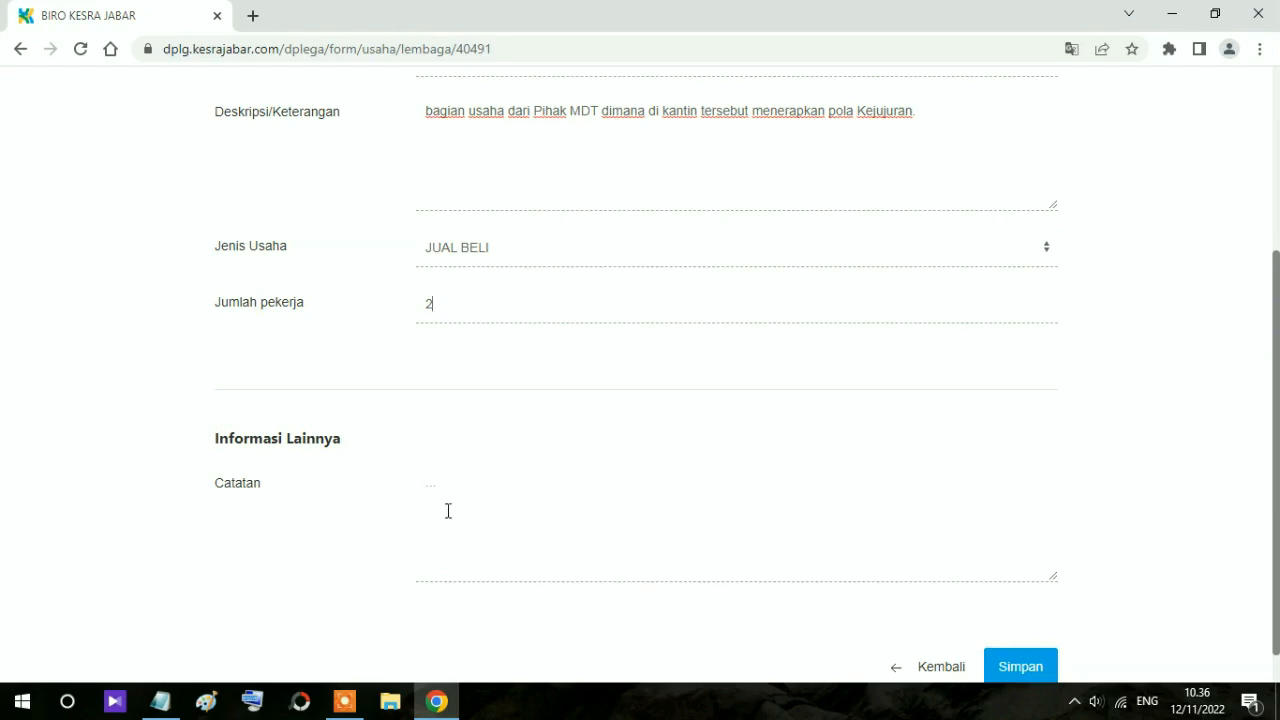
{"action": "scroll", "coordinate": [1101, 596], "scroll_direction": "up", "scroll_amount": 1}
{"action": "scroll", "coordinate": [1100, 605], "scroll_direction": "down", "scroll_amount": 2}
{"action": "left_click", "coordinate": [1020, 627]}
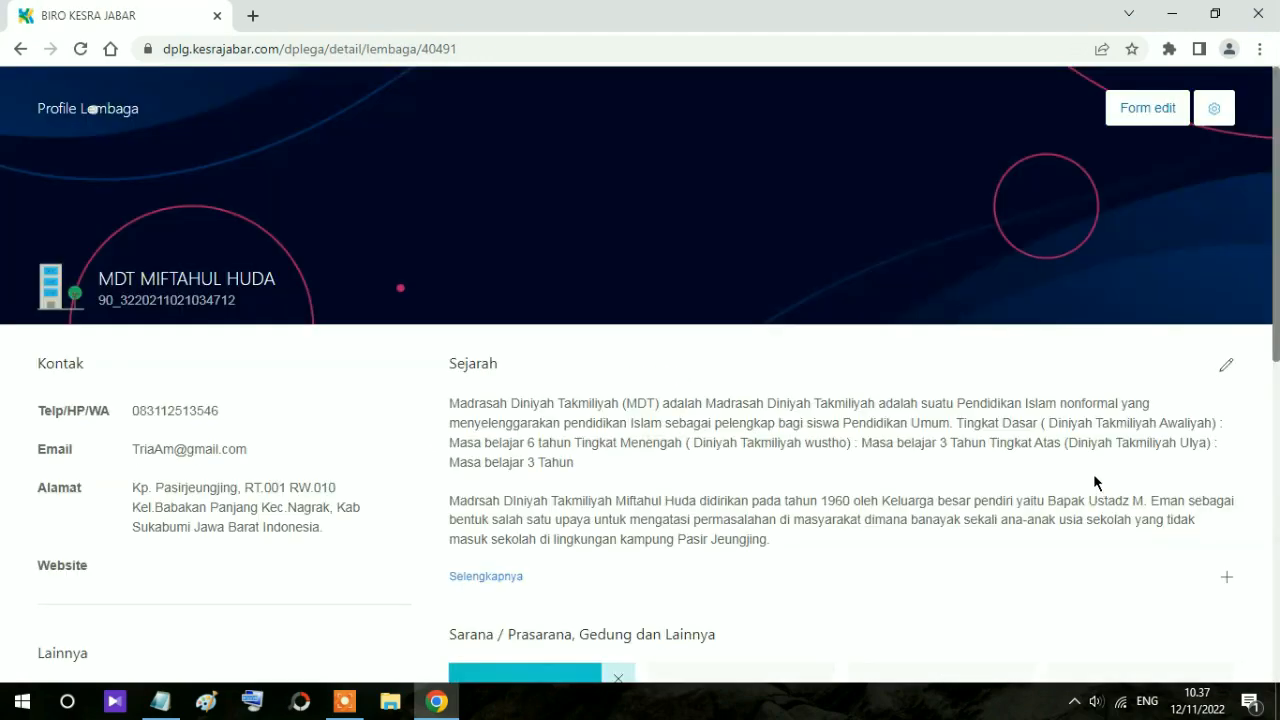
Step: Verify Kantin Barokah (2 Orang) in the Usaha list and open the '+ Legalitas' upload form
{"action": "scroll", "coordinate": [556, 360], "scroll_direction": "down", "scroll_amount": 5}
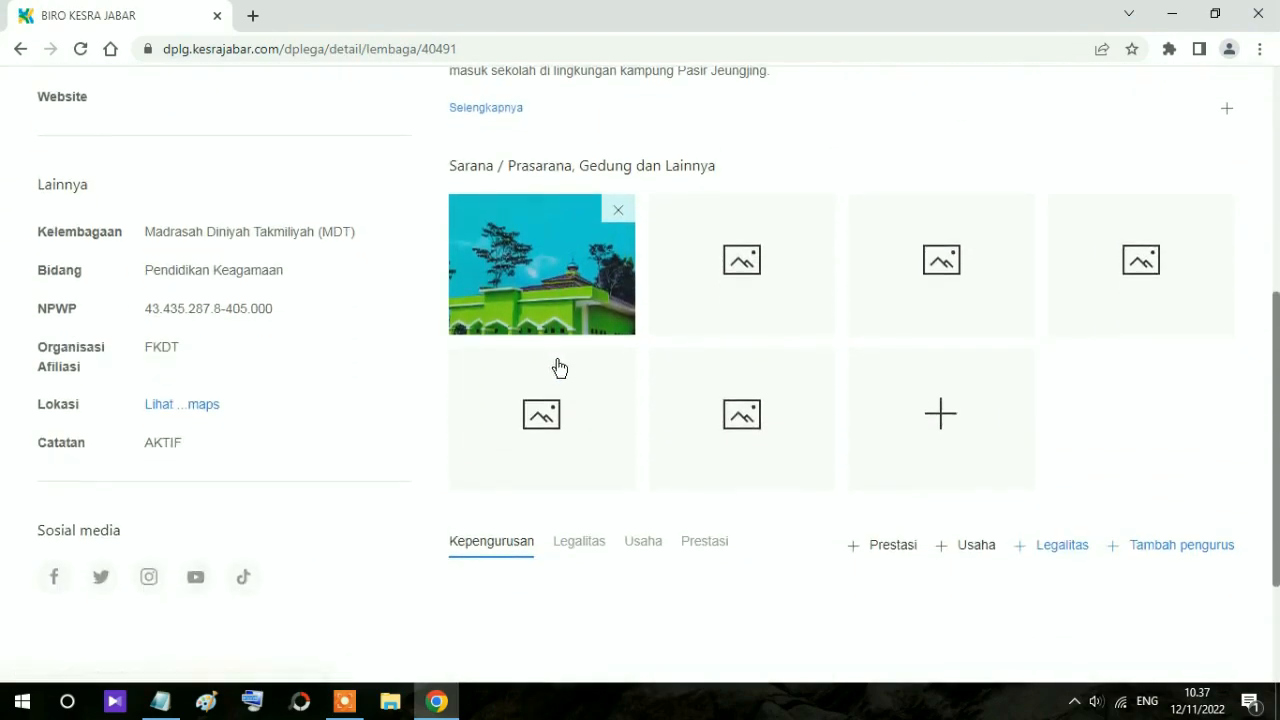
{"action": "scroll", "coordinate": [556, 368], "scroll_direction": "down", "scroll_amount": 2}
{"action": "left_click", "coordinate": [643, 358]}
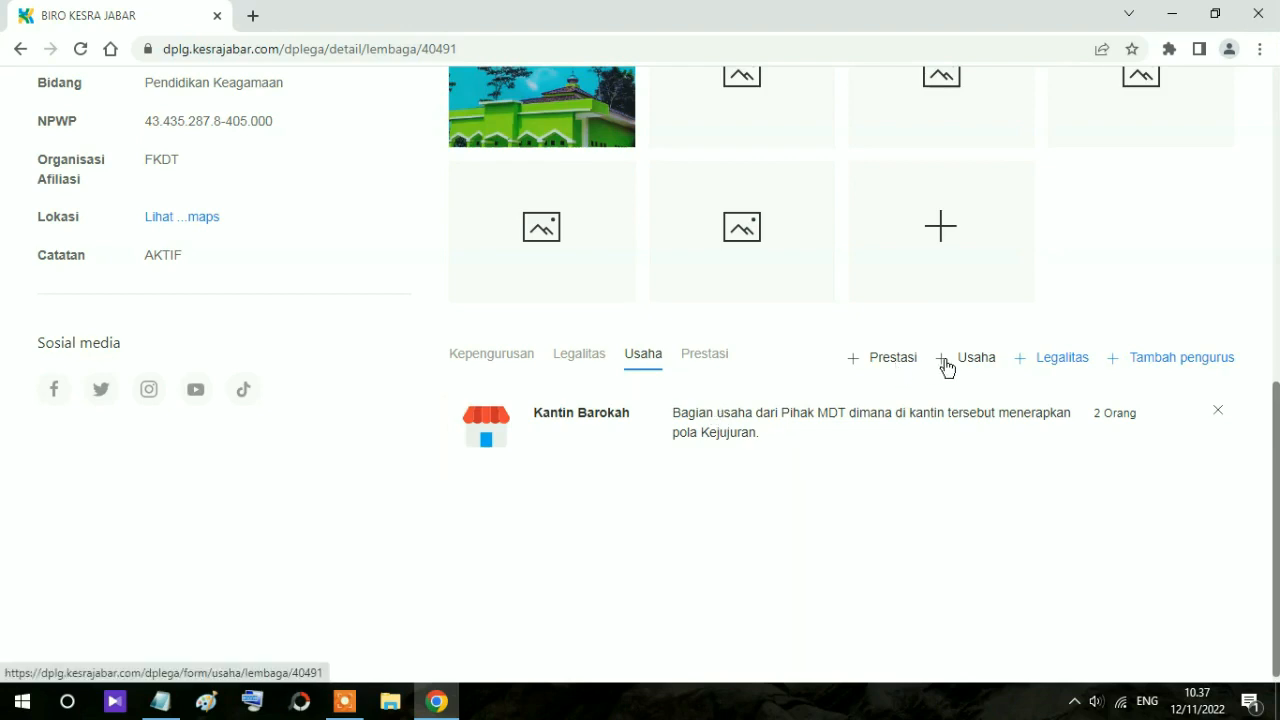
{"action": "left_click", "coordinate": [1045, 371]}
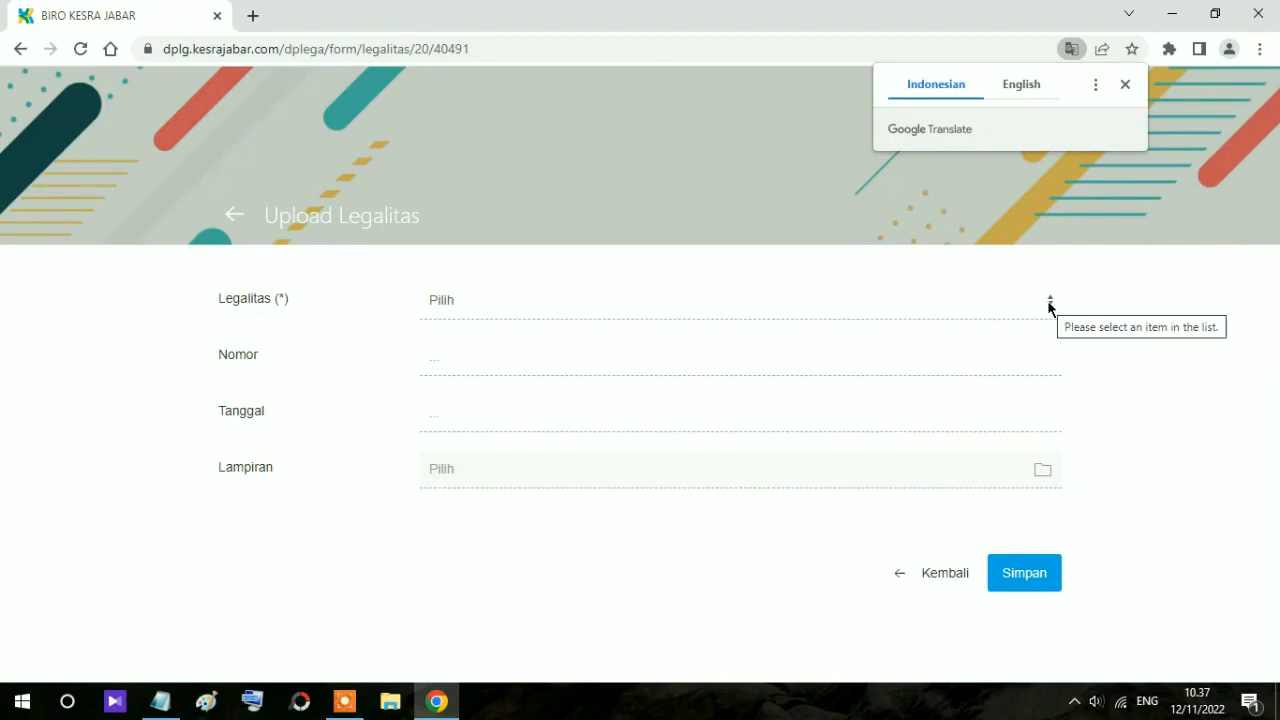
Step: Choose legal document type Izin Operasional and enter number 'Nomor 5036'
{"action": "left_click", "coordinate": [1049, 302]}
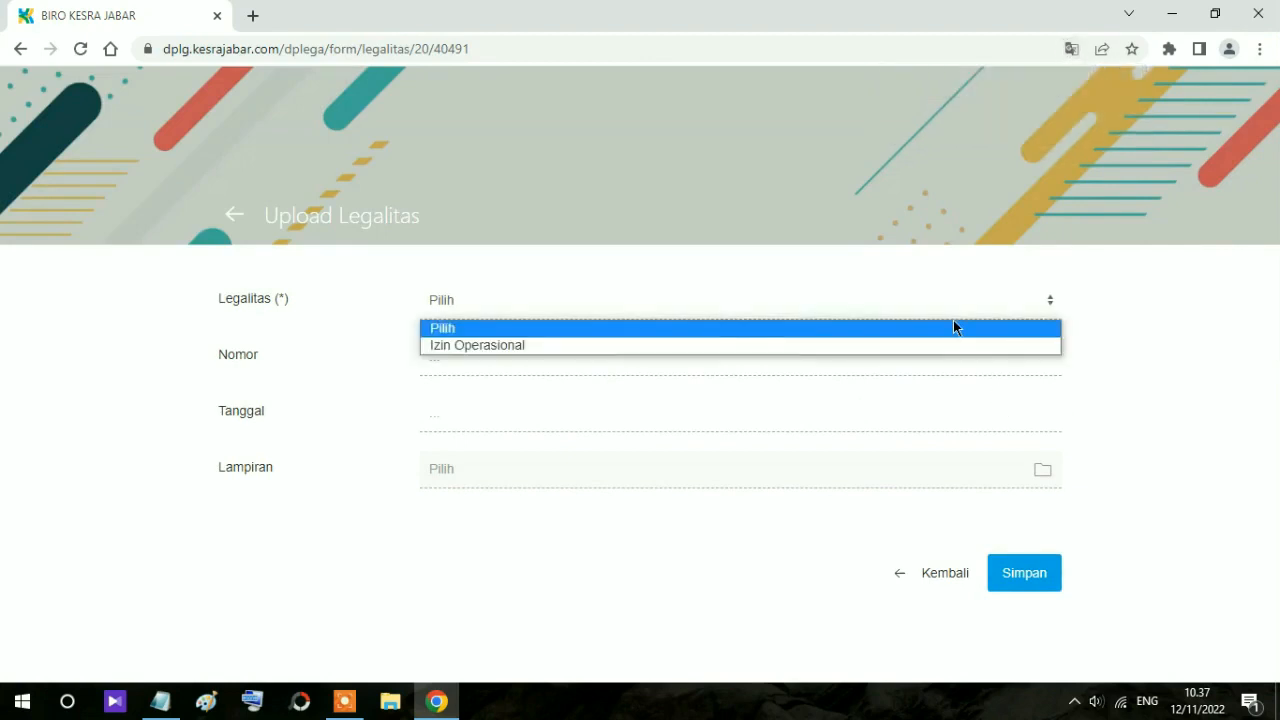
{"action": "left_click", "coordinate": [452, 345]}
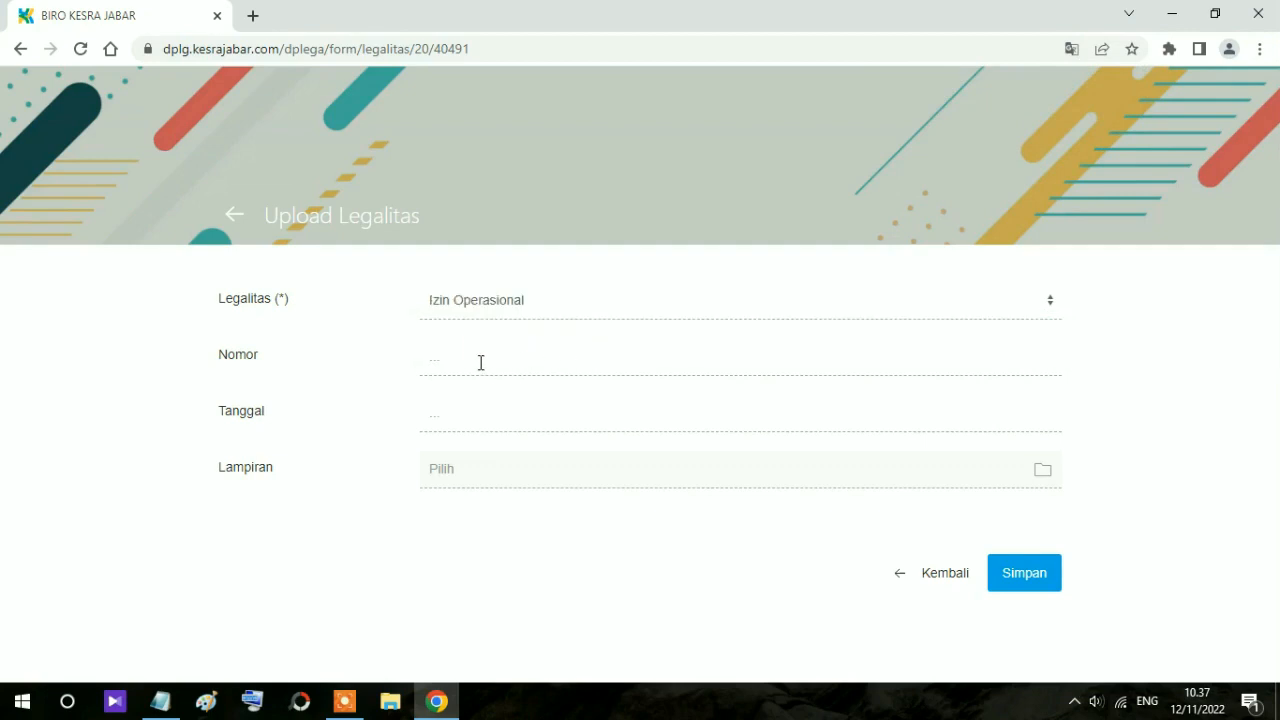
{"action": "type", "text": "NOmor"}
{"action": "key", "text": "BackSpace"}
{"action": "key", "text": "BackSpace"}
{"action": "key", "text": "BackSpace"}
{"action": "key", "text": "BackSpace"}
{"action": "key", "text": "BackSpace"}
{"action": "type", "text": "omor 5936 tahun"}
{"action": "key", "text": "BackSpace"}
{"action": "key", "text": "BackSpace"}
{"action": "key", "text": "BackSpace"}
{"action": "key", "text": "BackSpace"}
{"action": "key", "text": "BackSpace"}
{"action": "key", "text": "BackSpace"}
{"action": "left_click", "coordinate": [483, 422]}
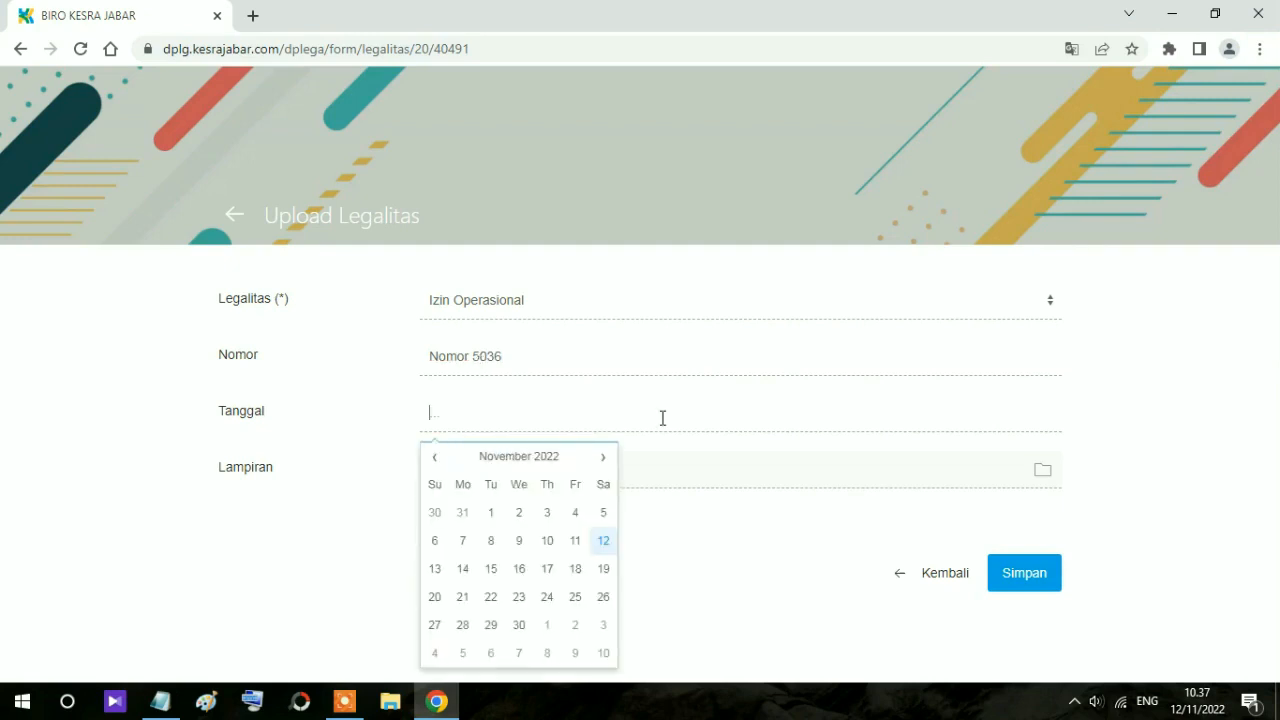
{"action": "left_click", "coordinate": [509, 466]}
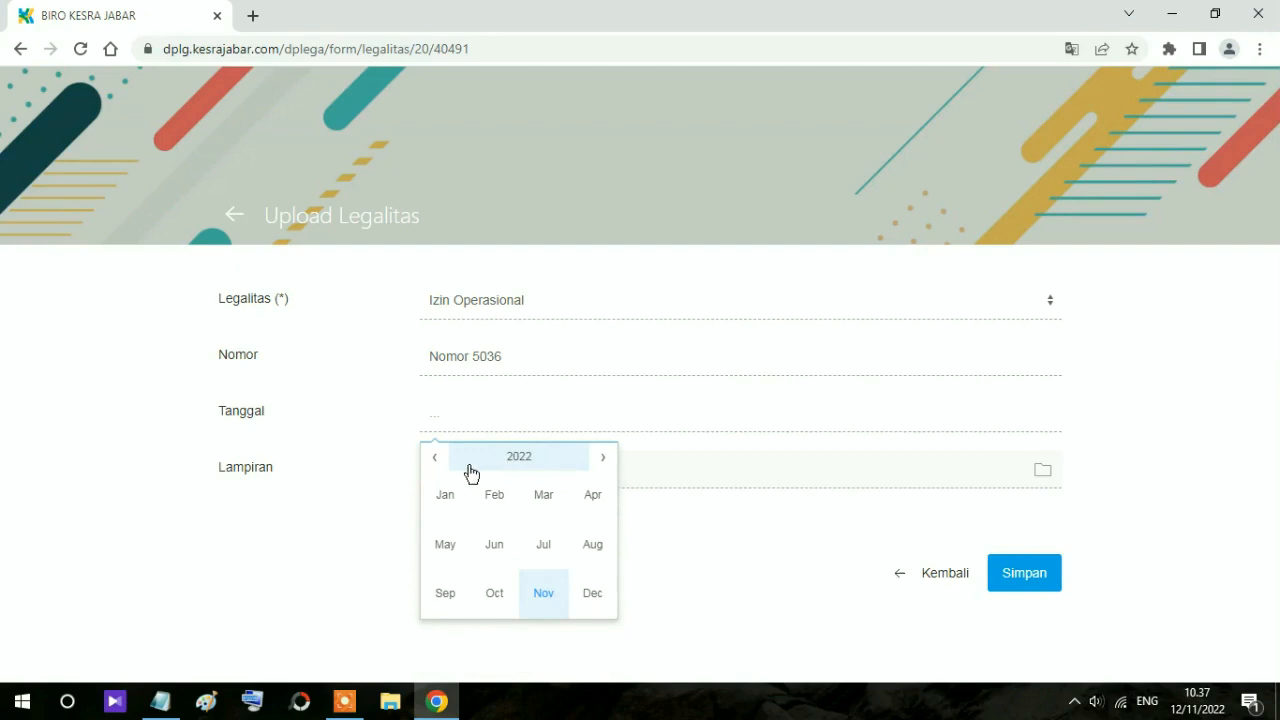
{"action": "left_click", "coordinate": [433, 466]}
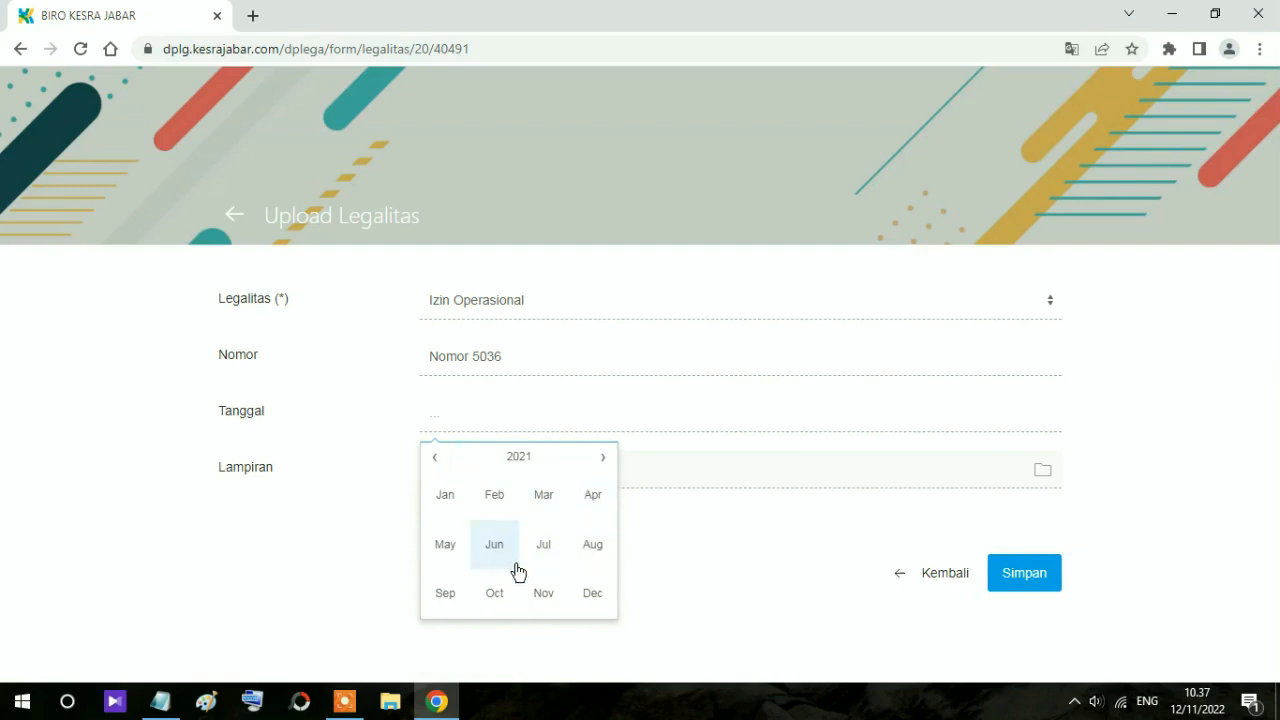
{"action": "left_click", "coordinate": [597, 552]}
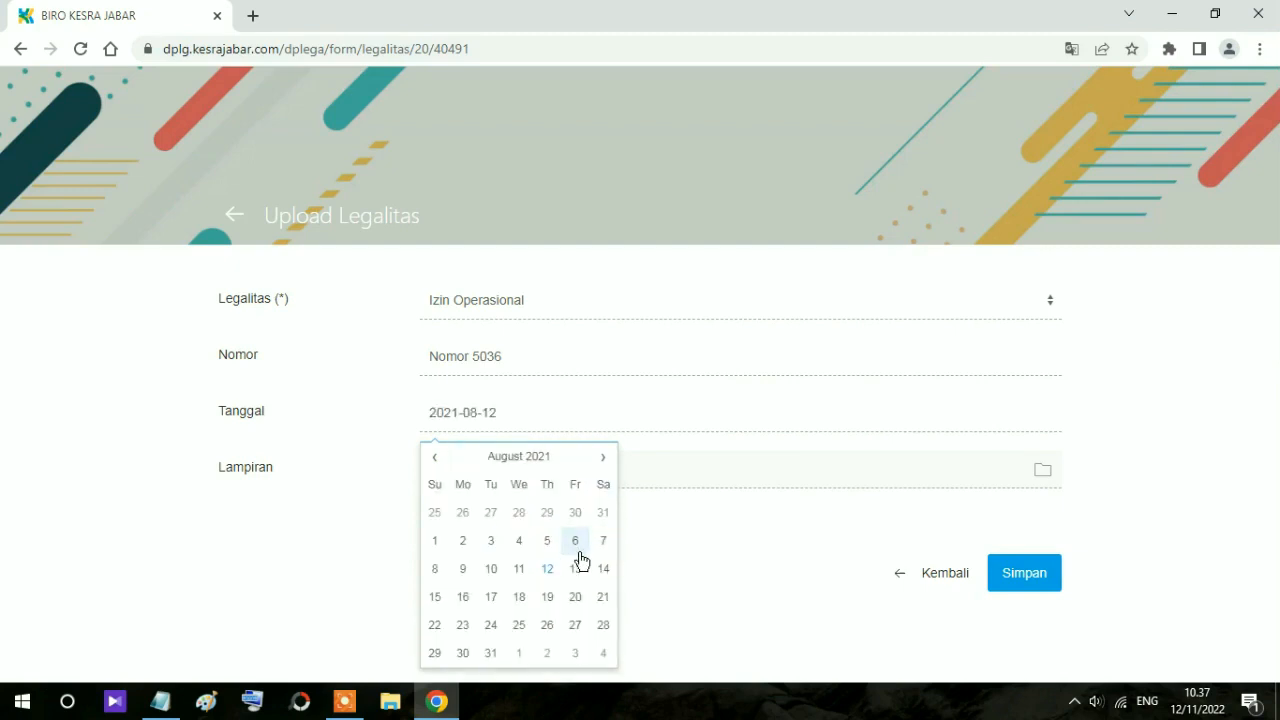
{"action": "left_click", "coordinate": [490, 543]}
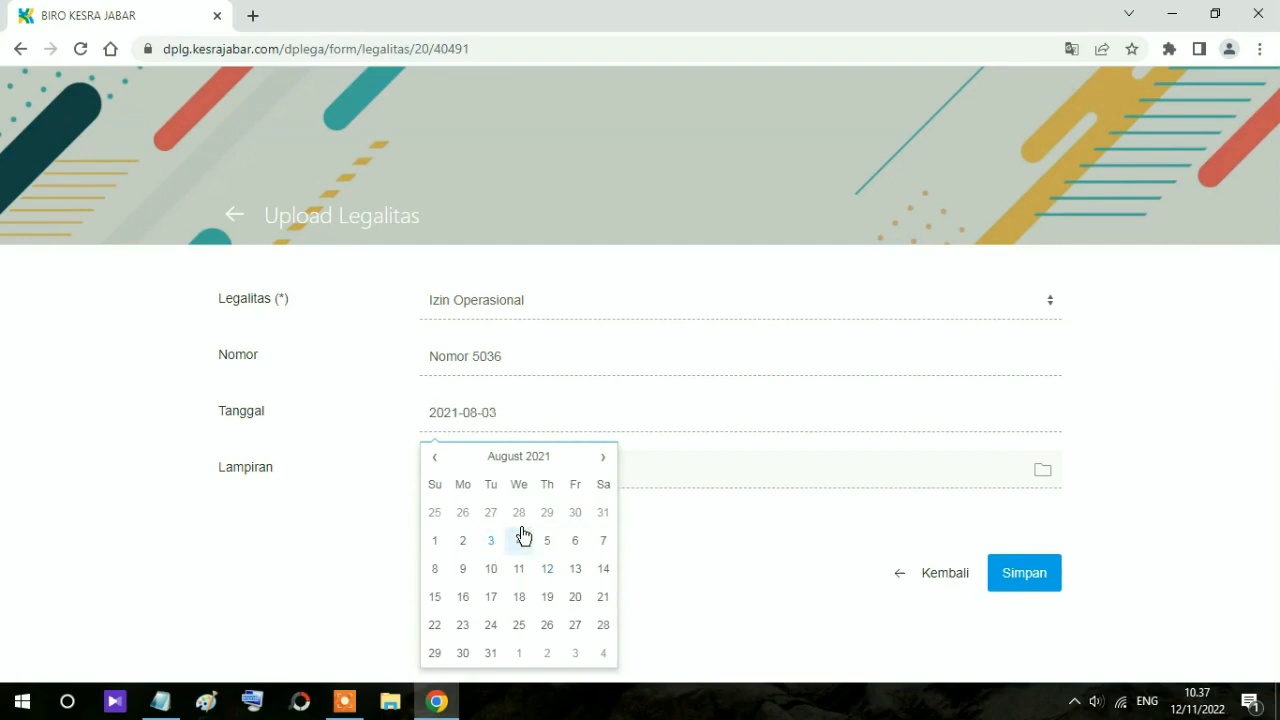
{"action": "left_click", "coordinate": [337, 531]}
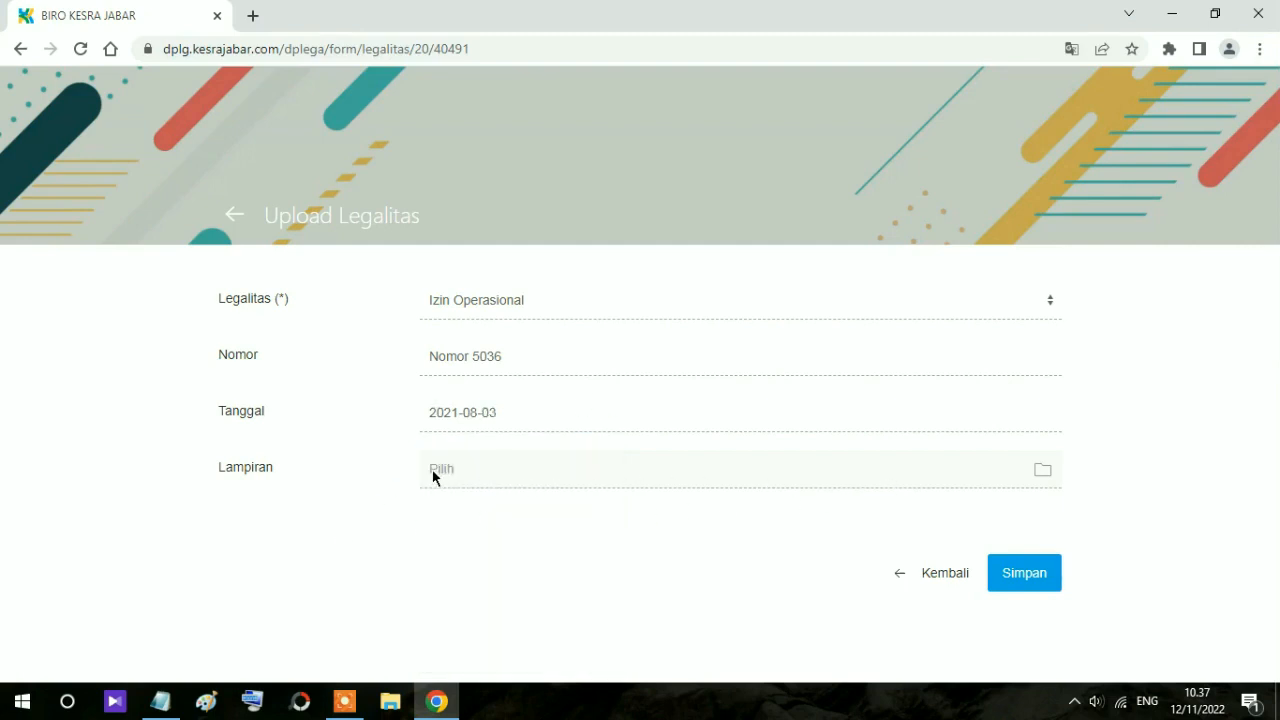
Step: Browse the Lampiran file chooser to D: > 03. FKDT NAGRAK > 02-IJOP MDTA > IJOP 2021 ALL
{"action": "left_click", "coordinate": [1041, 471]}
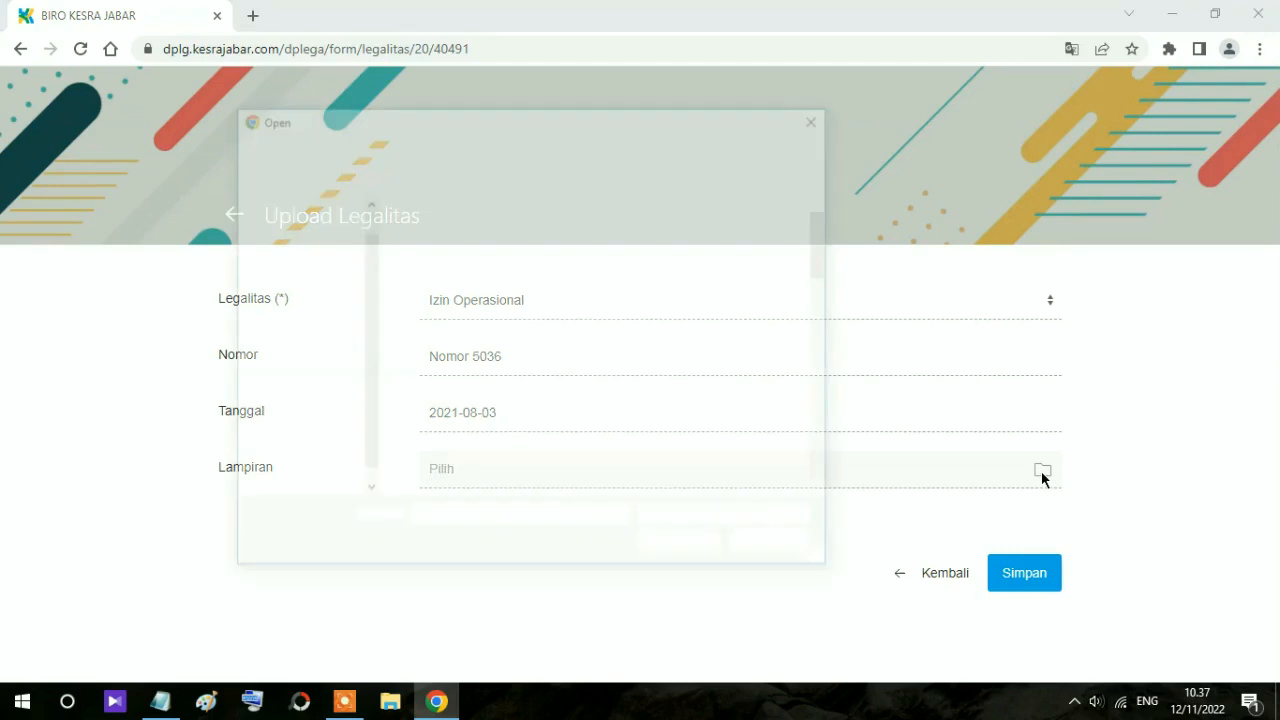
{"action": "left_click_drag", "start_coordinate": [600, 118], "coordinate": [506, 68]}
{"action": "left_click", "coordinate": [243, 394]}
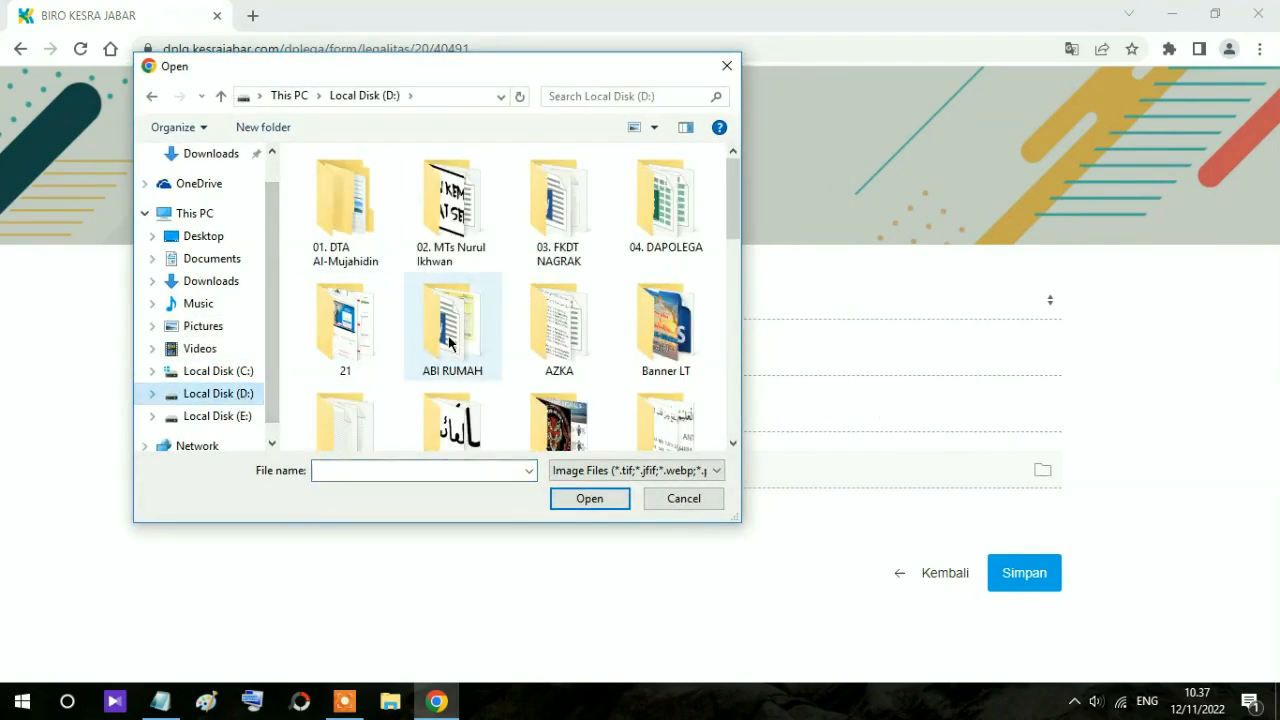
{"action": "double_click", "coordinate": [573, 245]}
{"action": "scroll", "coordinate": [573, 245], "scroll_direction": "down", "scroll_amount": 2}
{"action": "scroll", "coordinate": [594, 243], "scroll_direction": "up", "scroll_amount": 2}
{"action": "double_click", "coordinate": [663, 208]}
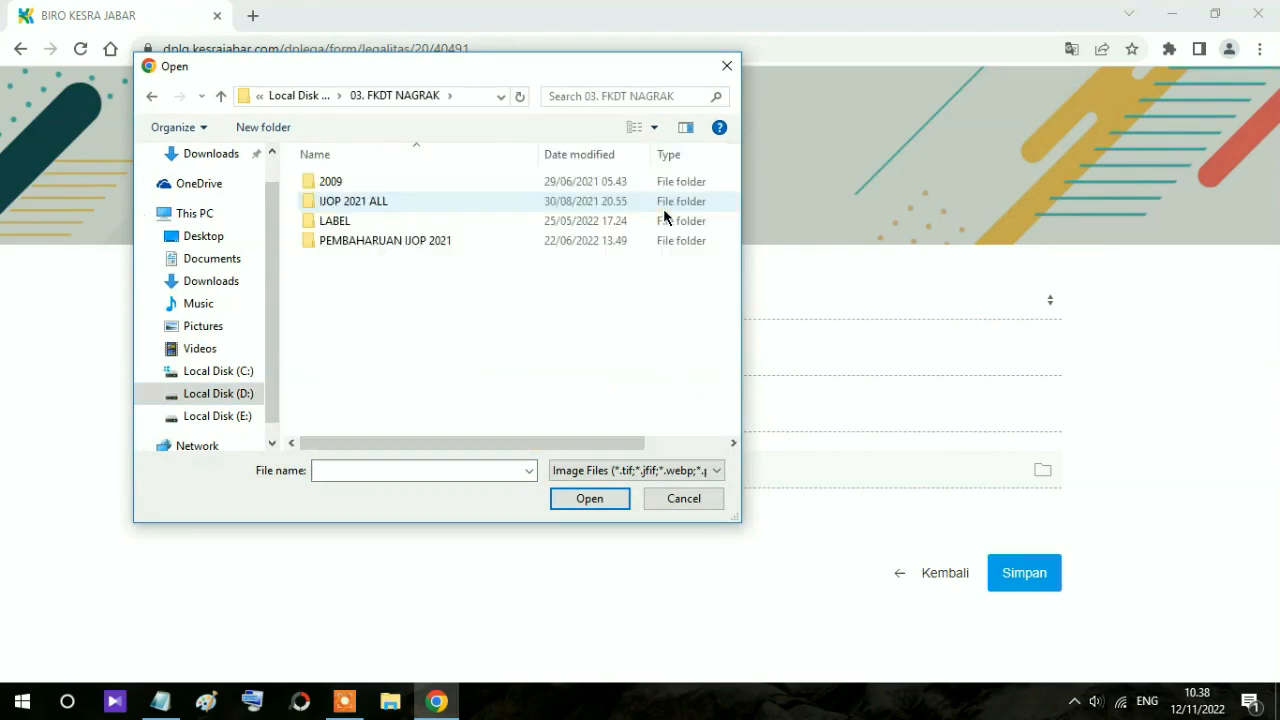
{"action": "double_click", "coordinate": [360, 201]}
{"action": "scroll", "coordinate": [386, 249], "scroll_direction": "down", "scroll_amount": 20}
{"action": "scroll", "coordinate": [420, 251], "scroll_direction": "up", "scroll_amount": 17}
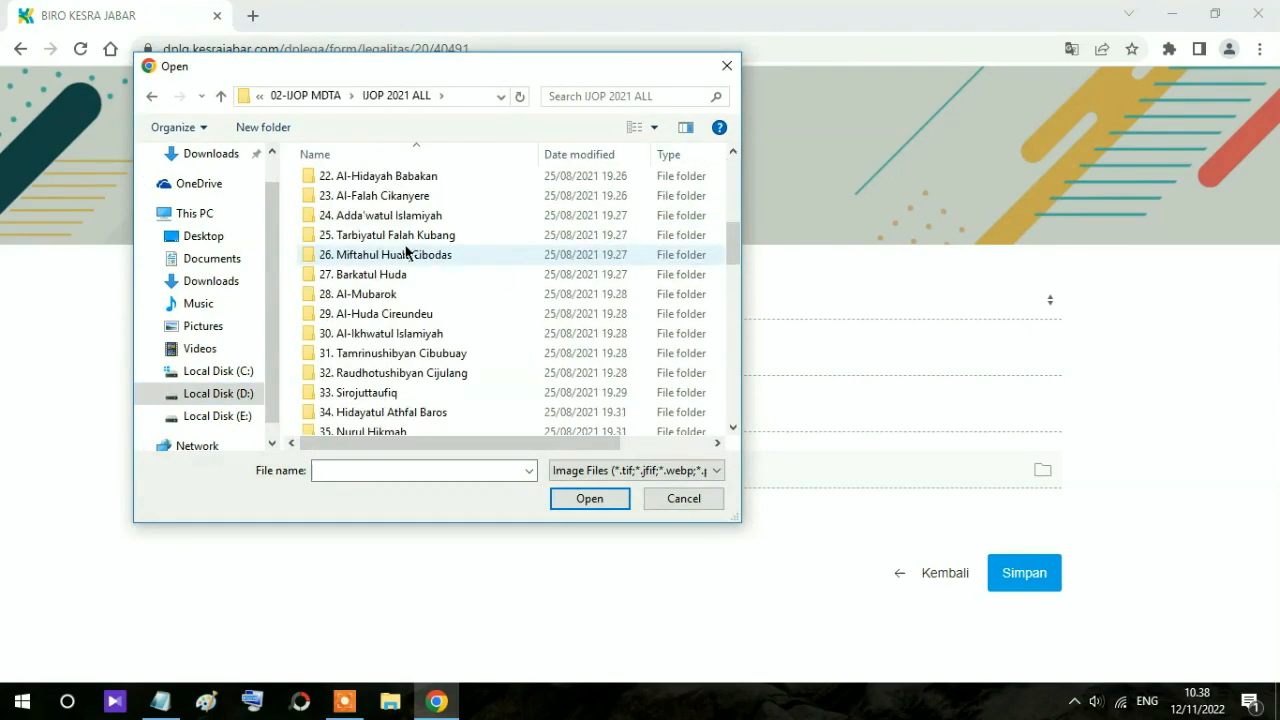
{"action": "scroll", "coordinate": [414, 251], "scroll_direction": "down", "scroll_amount": 19}
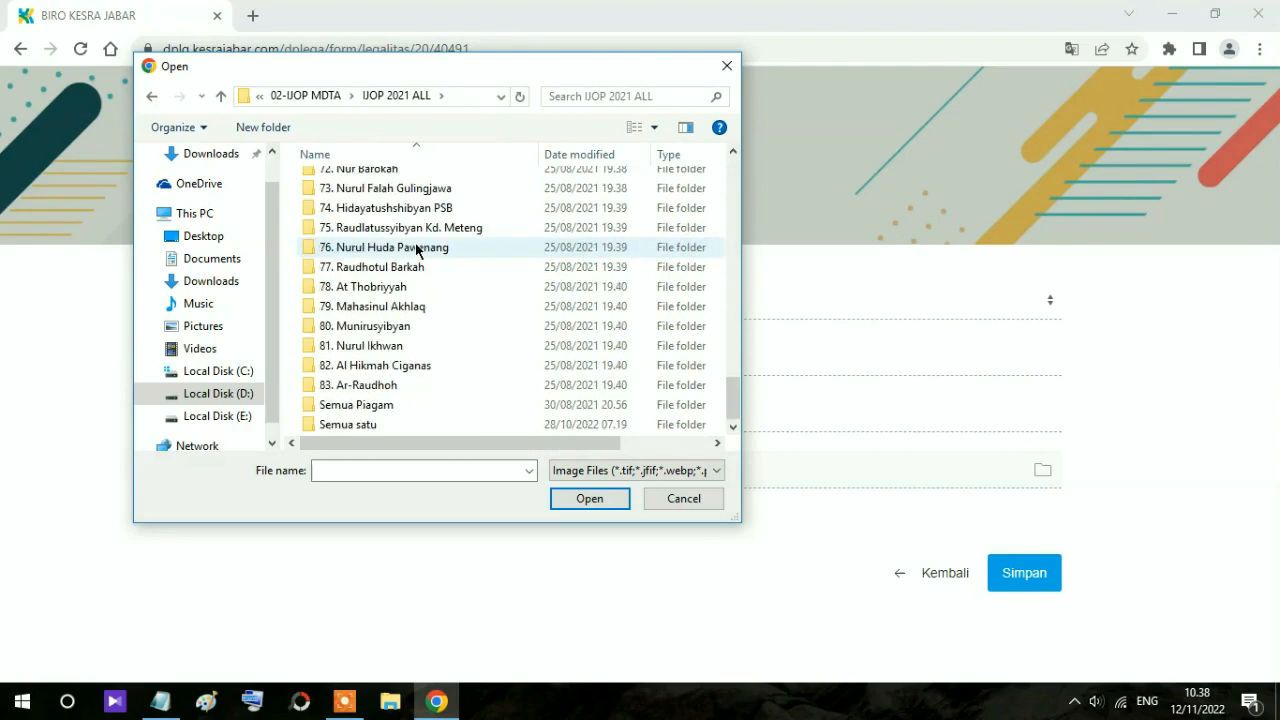
Step: Pick almujahidin.jpg from the Semua satu folder as the attachment
{"action": "double_click", "coordinate": [358, 405]}
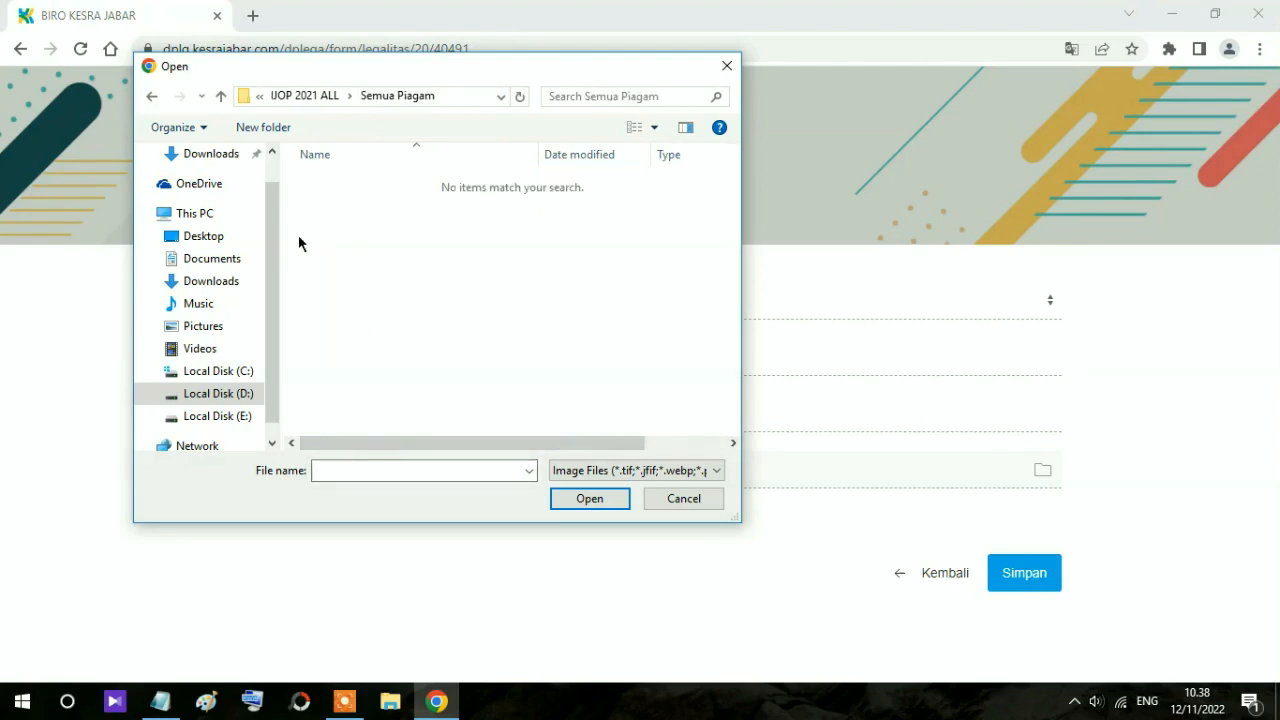
{"action": "left_click", "coordinate": [151, 96]}
{"action": "scroll", "coordinate": [390, 423], "scroll_direction": "down", "scroll_amount": 1}
{"action": "double_click", "coordinate": [360, 424]}
{"action": "left_click", "coordinate": [363, 204]}
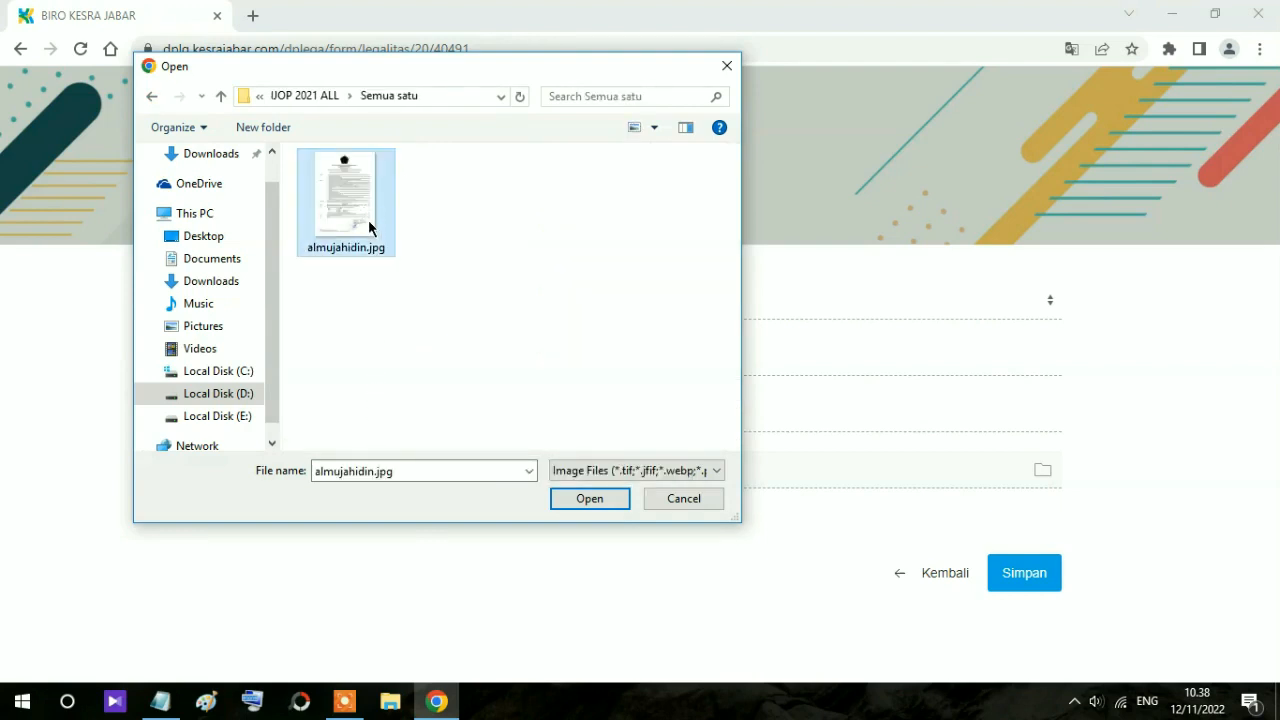
{"action": "left_click", "coordinate": [589, 498]}
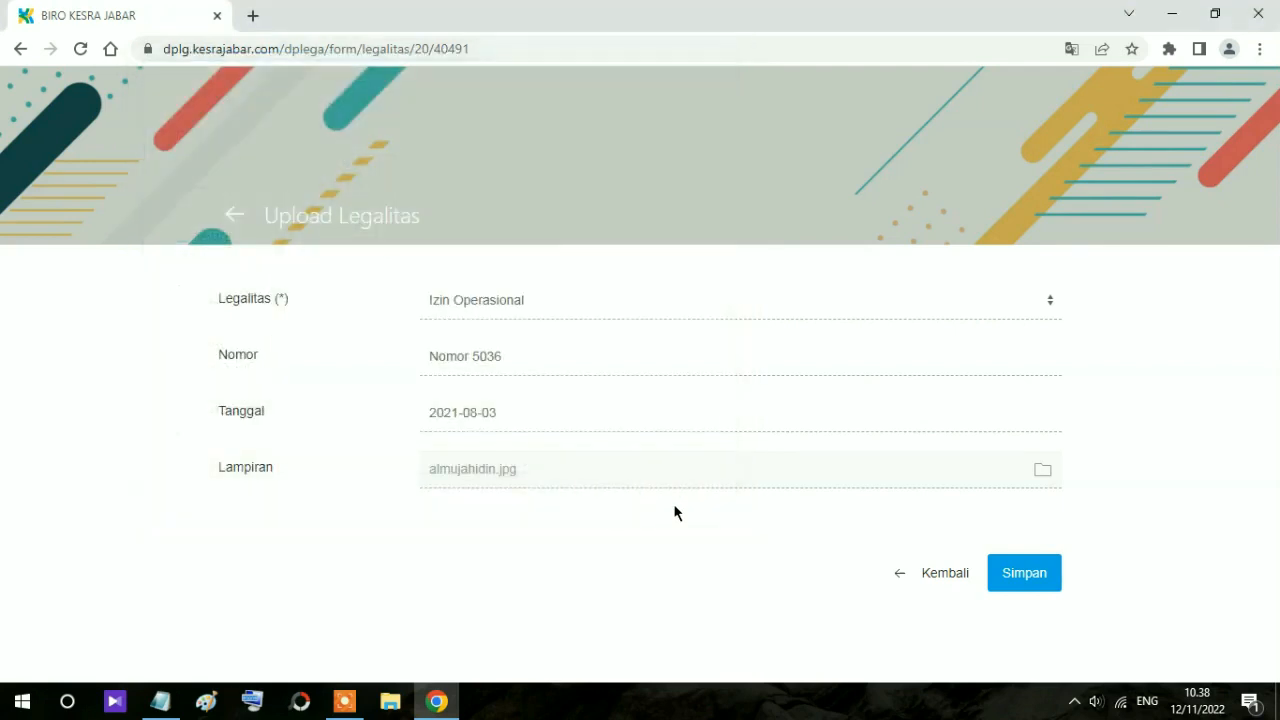
Step: Save the Izin Operasional Nomor 5036 record and confirm it in the Legalitas list
{"action": "left_click", "coordinate": [1024, 581]}
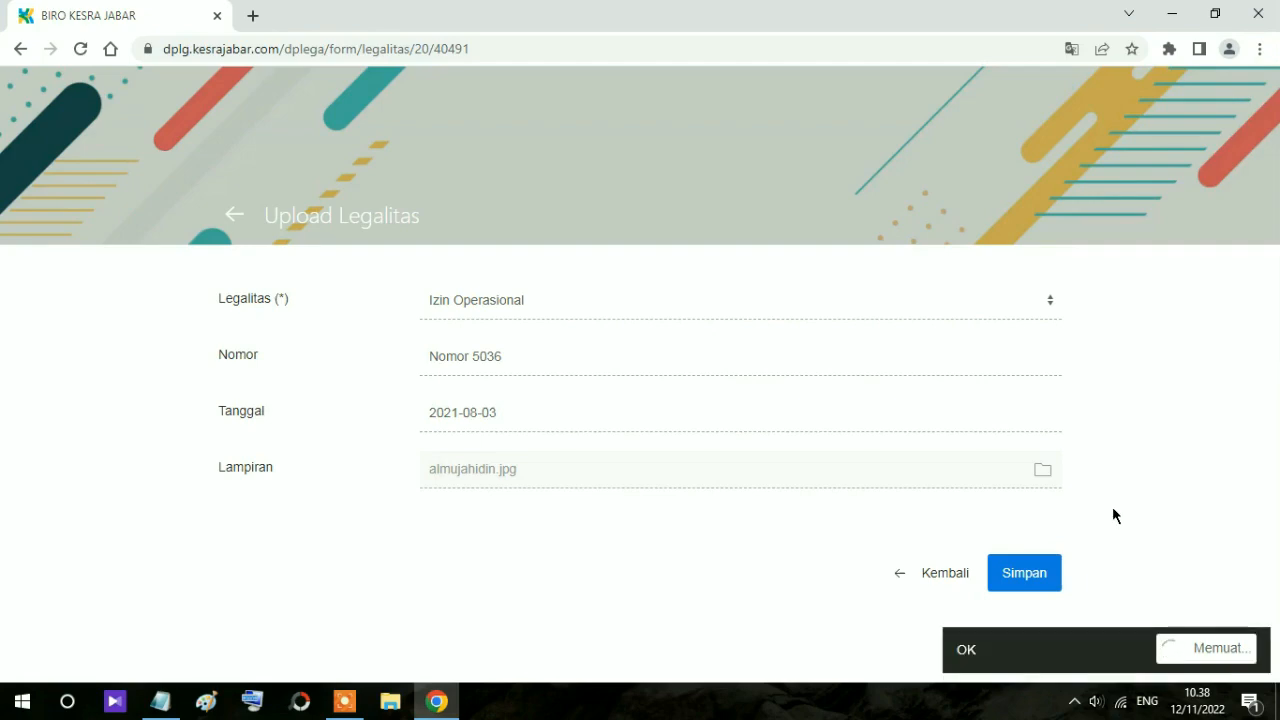
{"action": "scroll", "coordinate": [797, 507], "scroll_direction": "down", "scroll_amount": 7}
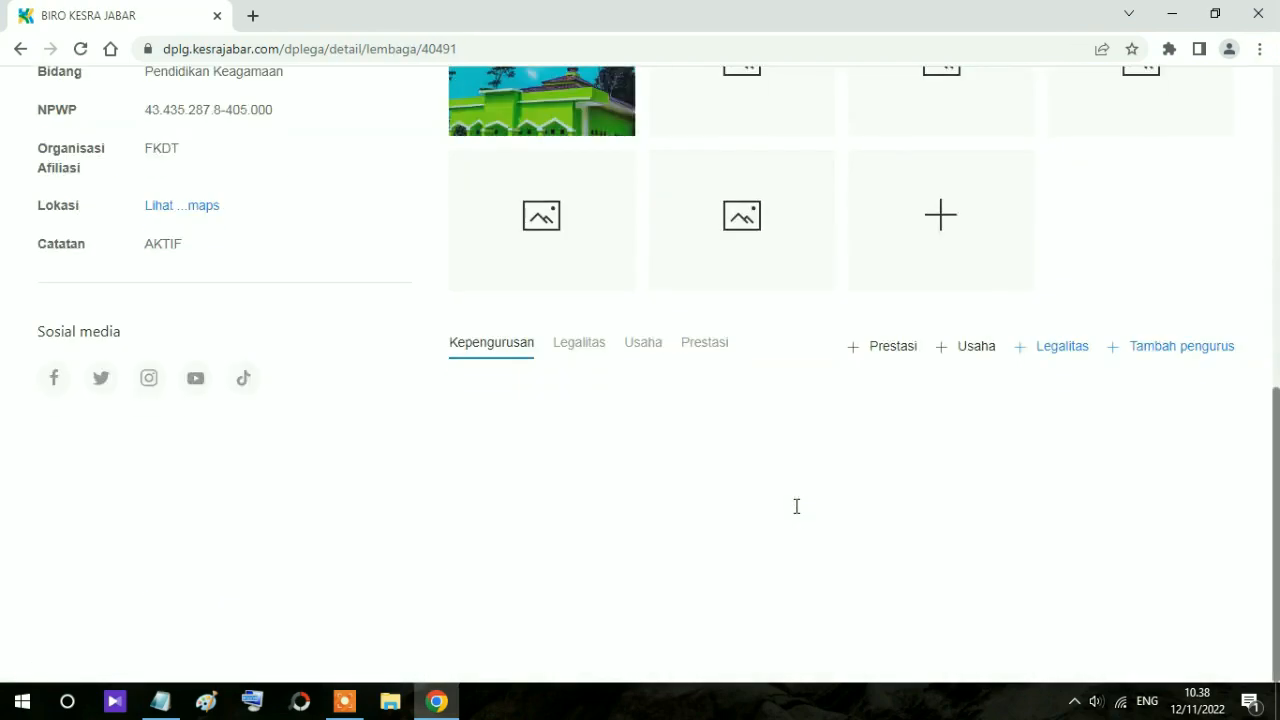
{"action": "left_click", "coordinate": [1044, 350]}
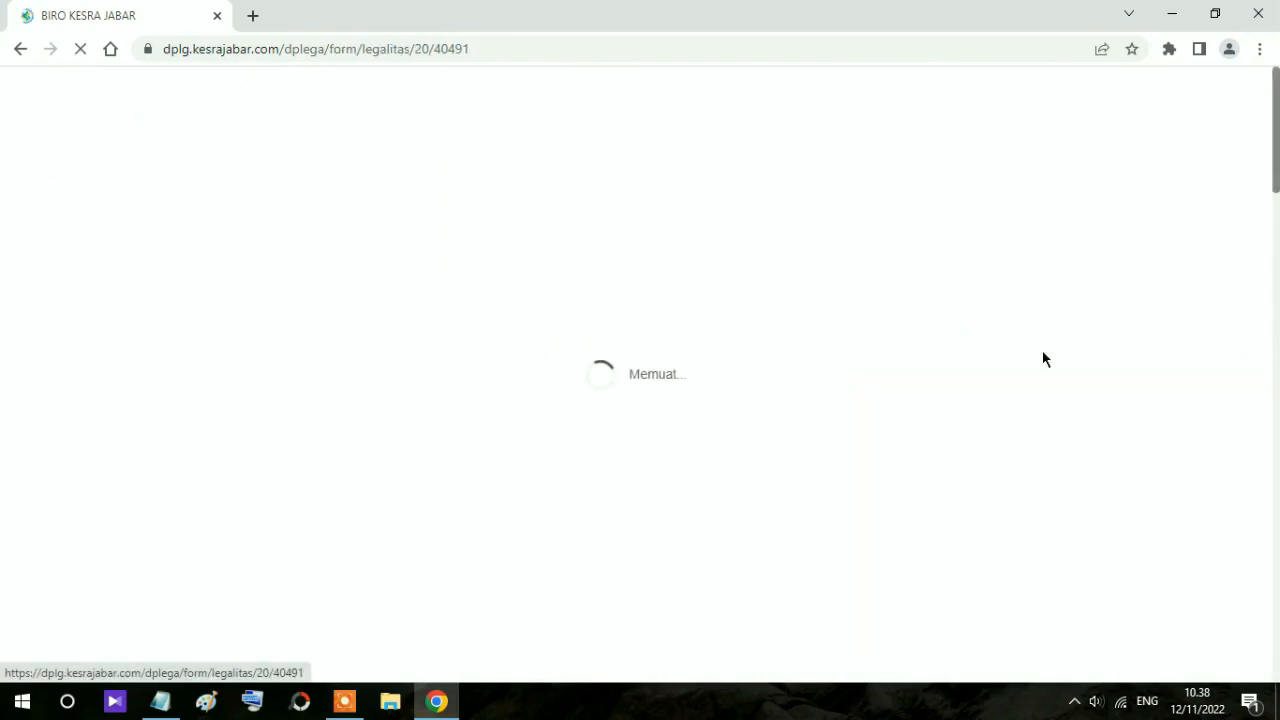
{"action": "left_click", "coordinate": [19, 49]}
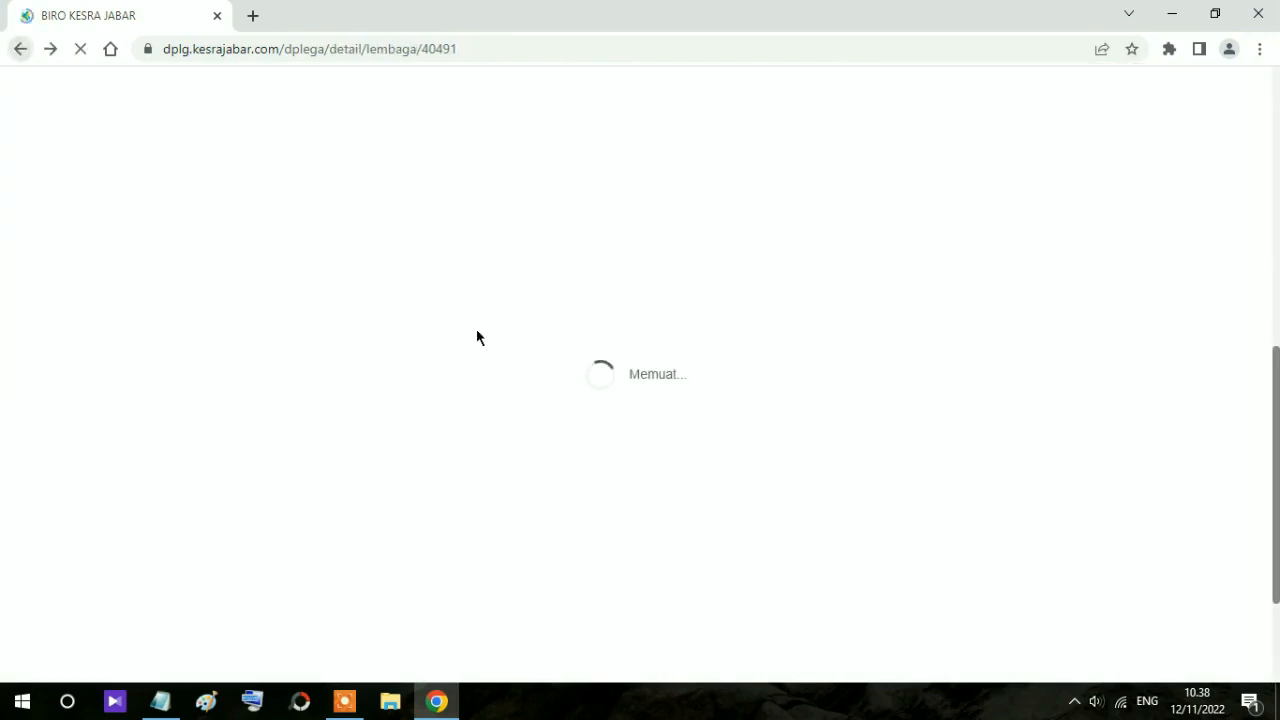
{"action": "left_click", "coordinate": [592, 354]}
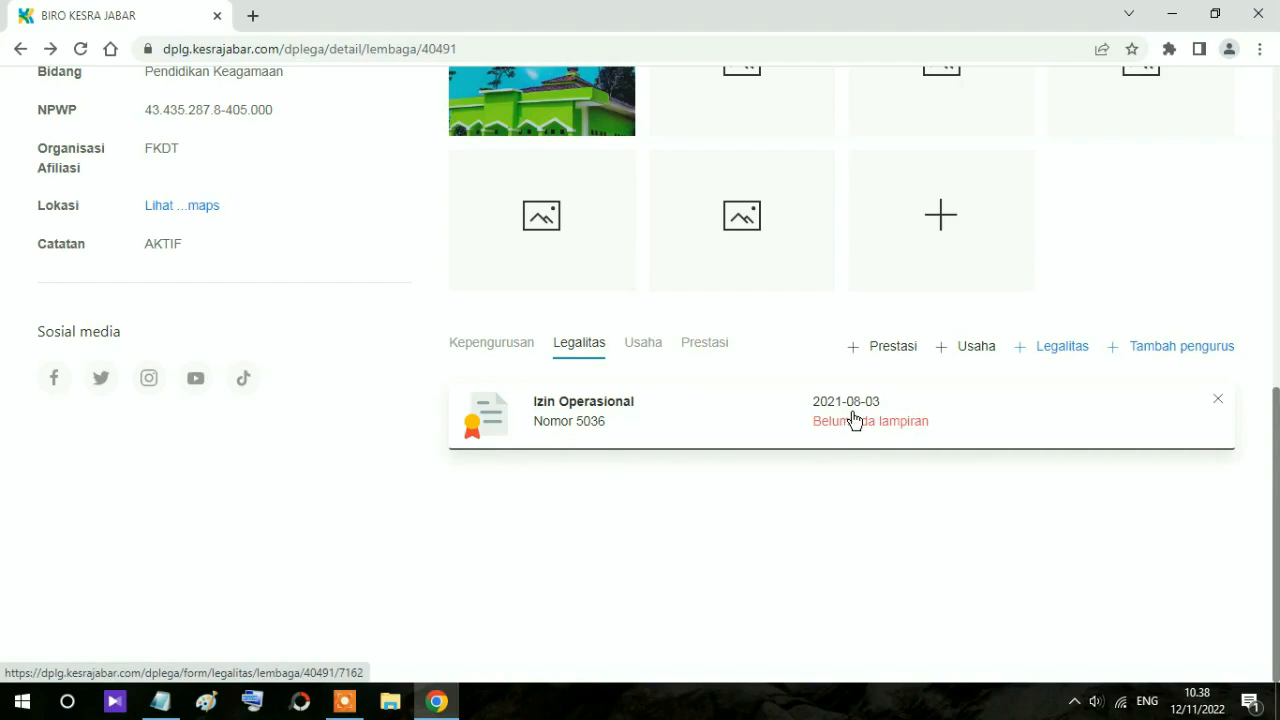
{"action": "left_click", "coordinate": [1161, 360]}
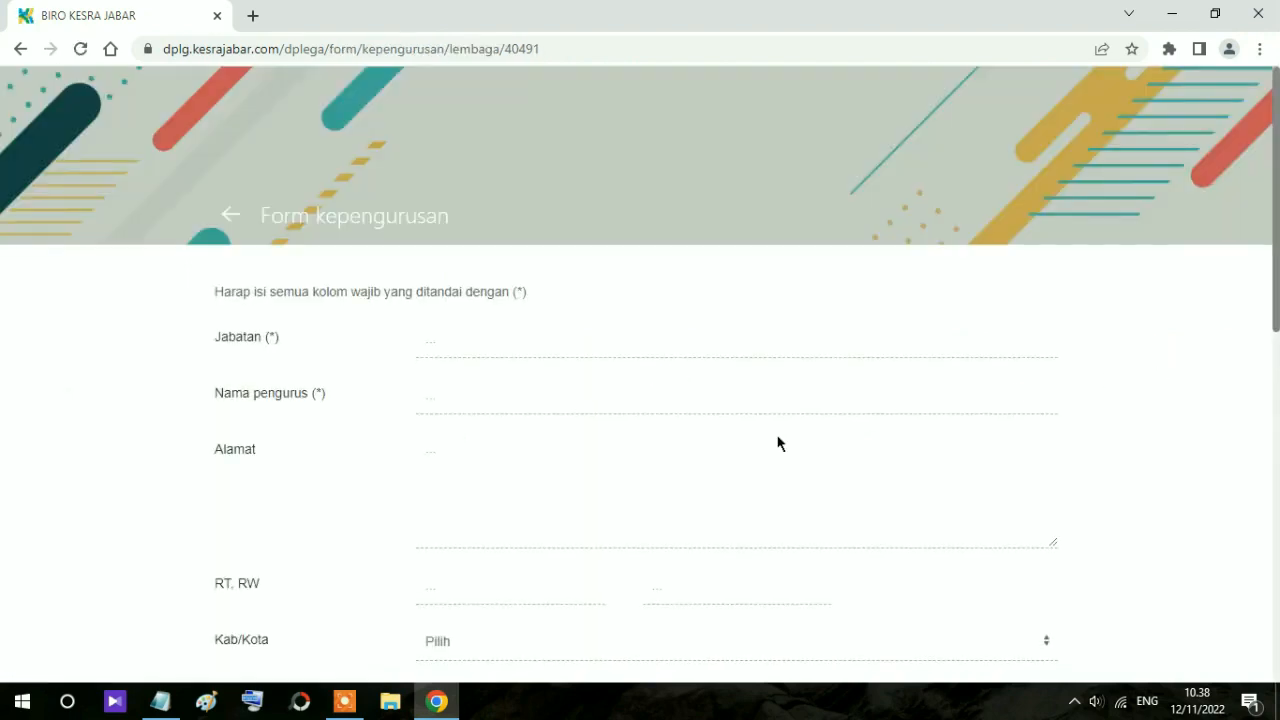
Step: Enter Jabatan Kepala Sekolah and the board member's name
{"action": "left_click", "coordinate": [432, 346]}
{"action": "type", "text": "Kepala Sekolah"}
{"action": "left_click", "coordinate": [509, 403]}
{"action": "type", "text": "M .Eman"}
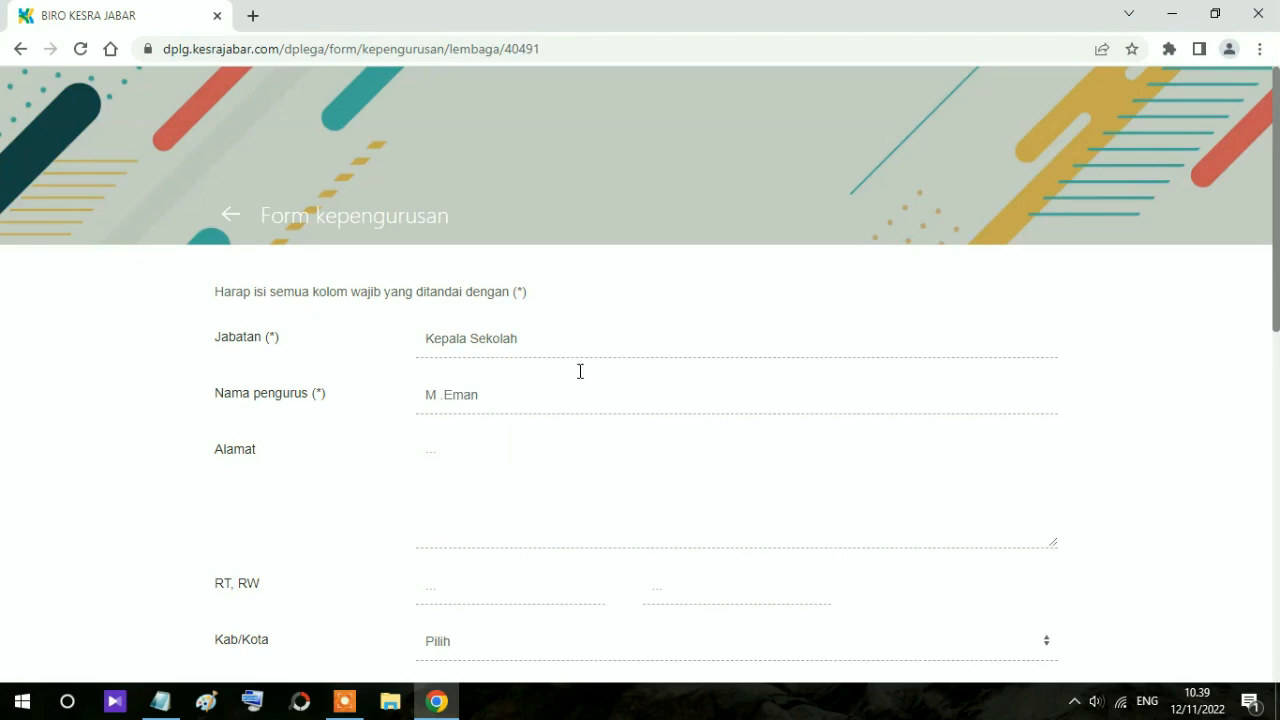
Step: Fill in the member's home address and its RT and RW numbers
{"action": "left_click", "coordinate": [490, 470]}
{"action": "scroll", "coordinate": [490, 470], "scroll_direction": "down", "scroll_amount": 2}
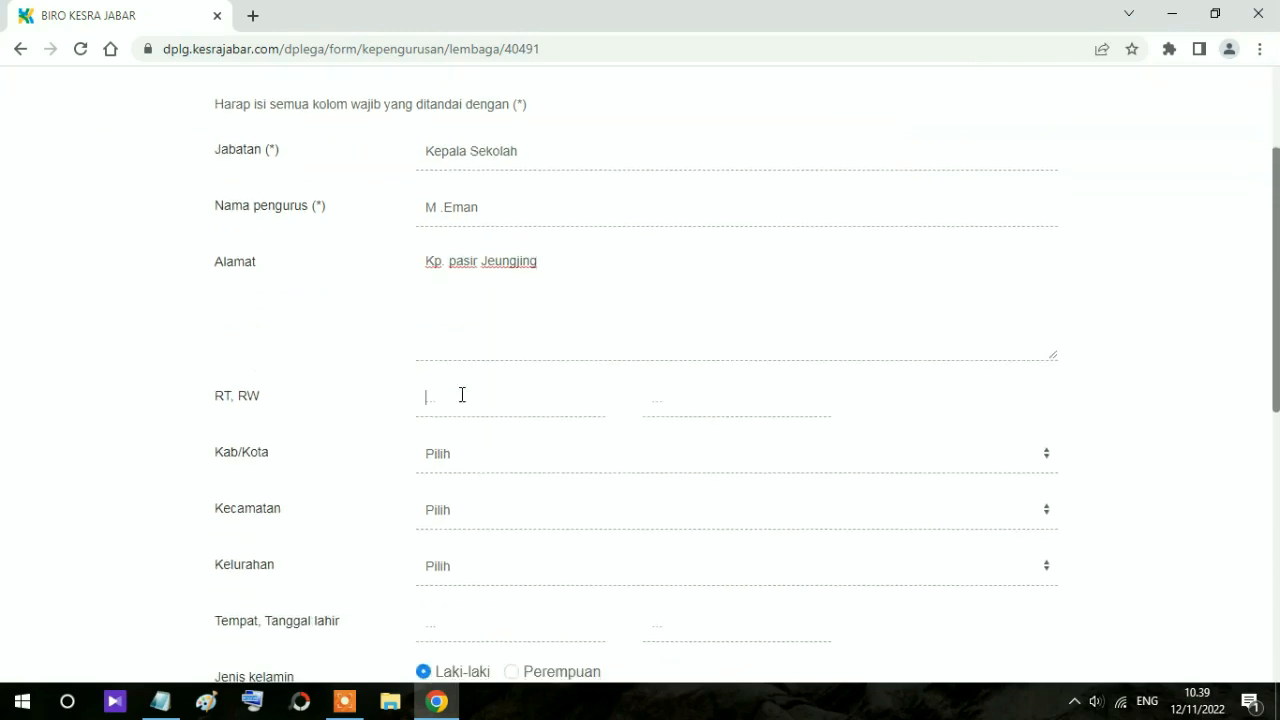
{"action": "left_click", "coordinate": [462, 395]}
{"action": "type", "text": "01"}
{"action": "left_click", "coordinate": [678, 400]}
{"action": "type", "text": "02"}
Step: Select region Kab Sukabumi, district Nagrak and village Babakan Panjang
{"action": "left_click", "coordinate": [523, 458]}
{"action": "scroll", "coordinate": [543, 240], "scroll_direction": "down", "scroll_amount": 3}
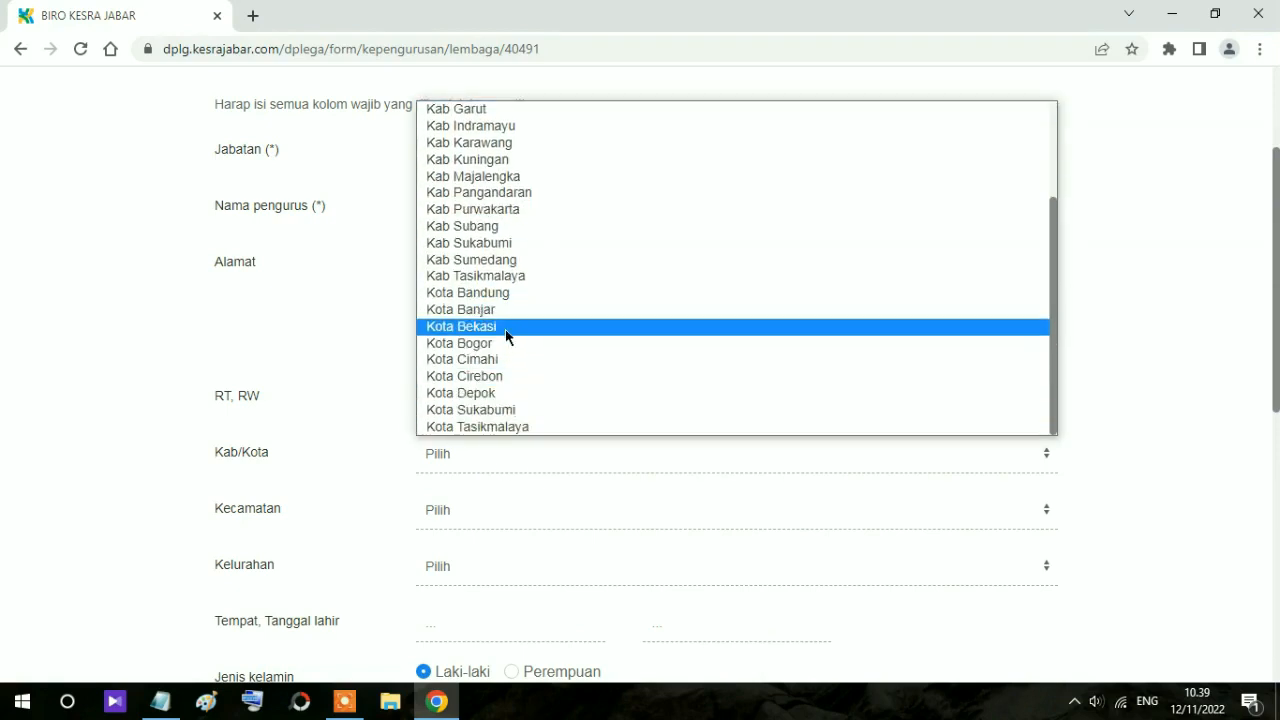
{"action": "scroll", "coordinate": [505, 329], "scroll_direction": "up", "scroll_amount": 3}
{"action": "left_click", "coordinate": [503, 375]}
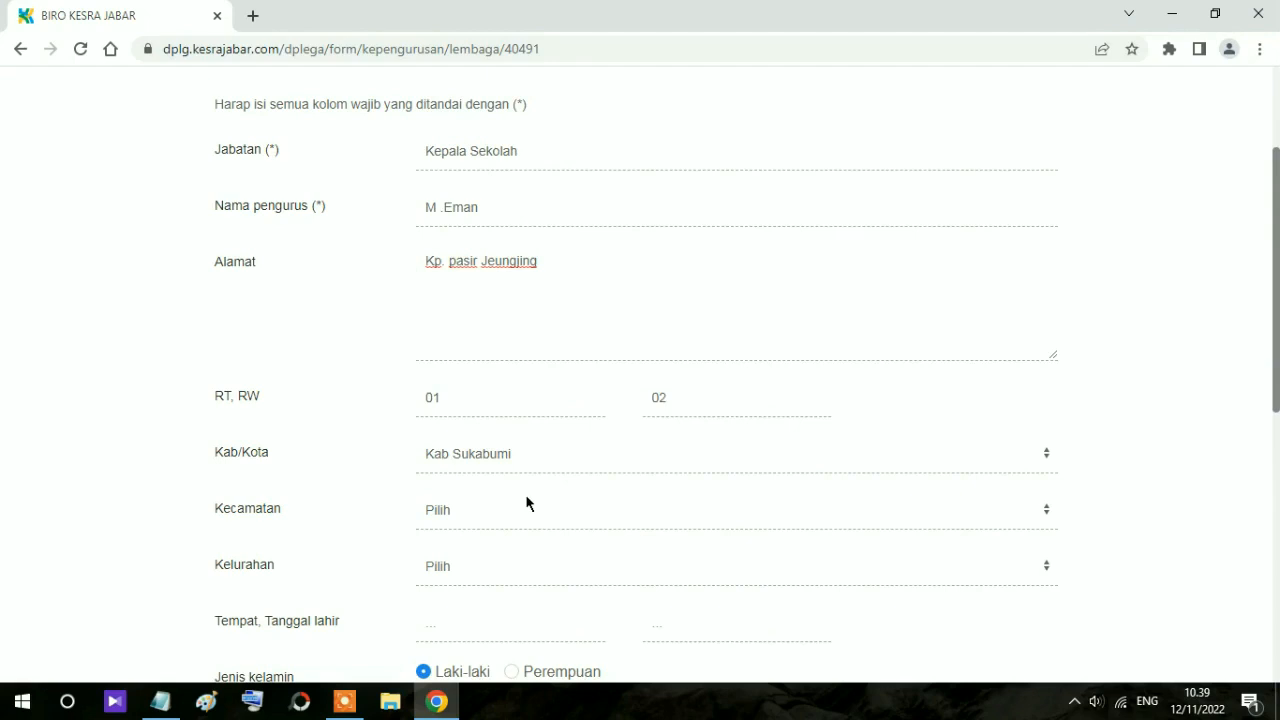
{"action": "scroll", "coordinate": [520, 495], "scroll_direction": "down", "scroll_amount": 1}
{"action": "left_click", "coordinate": [469, 416]}
{"action": "scroll", "coordinate": [474, 383], "scroll_direction": "down", "scroll_amount": 1}
{"action": "scroll", "coordinate": [474, 383], "scroll_direction": "down", "scroll_amount": 5}
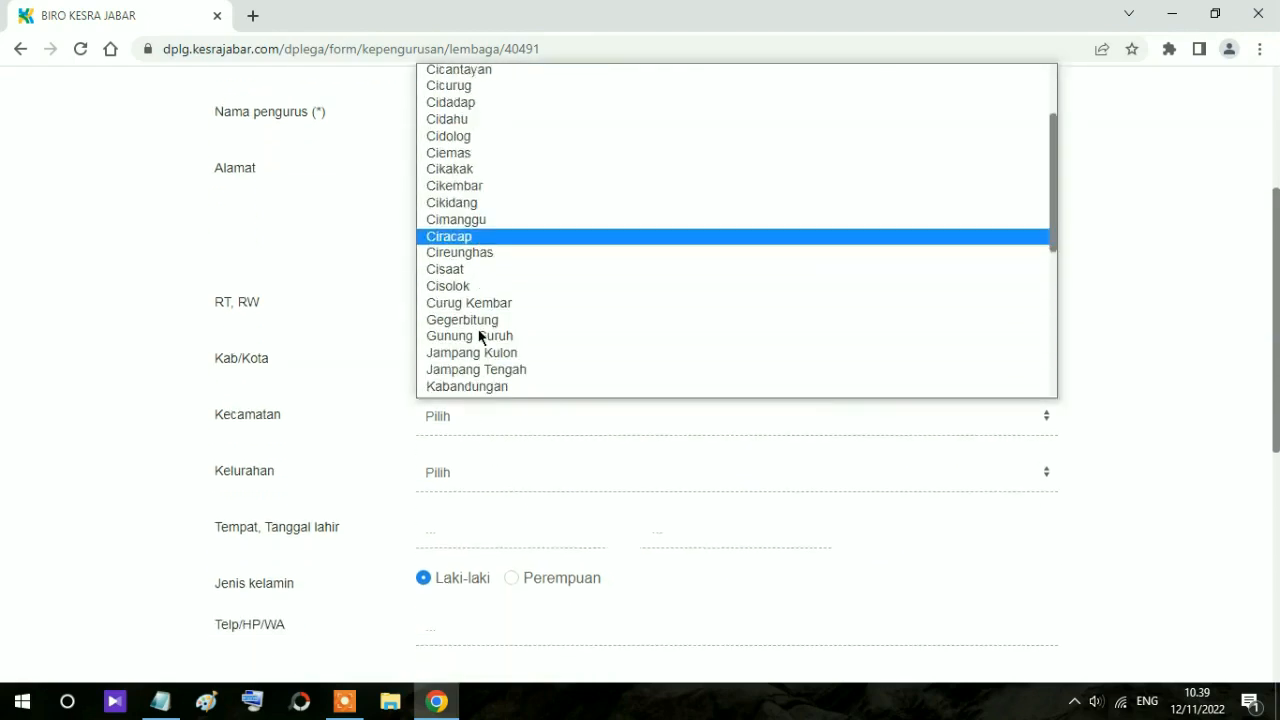
{"action": "left_click", "coordinate": [468, 140]}
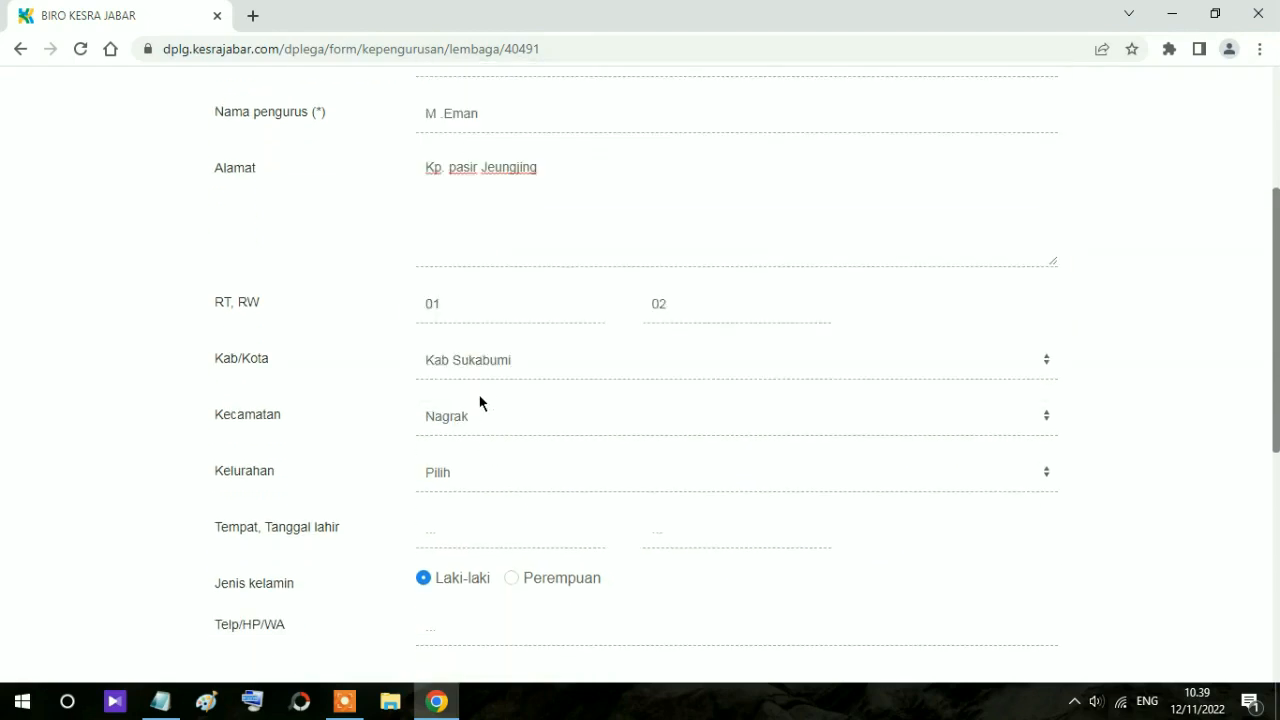
{"action": "left_click", "coordinate": [457, 472]}
{"action": "left_click", "coordinate": [509, 524]}
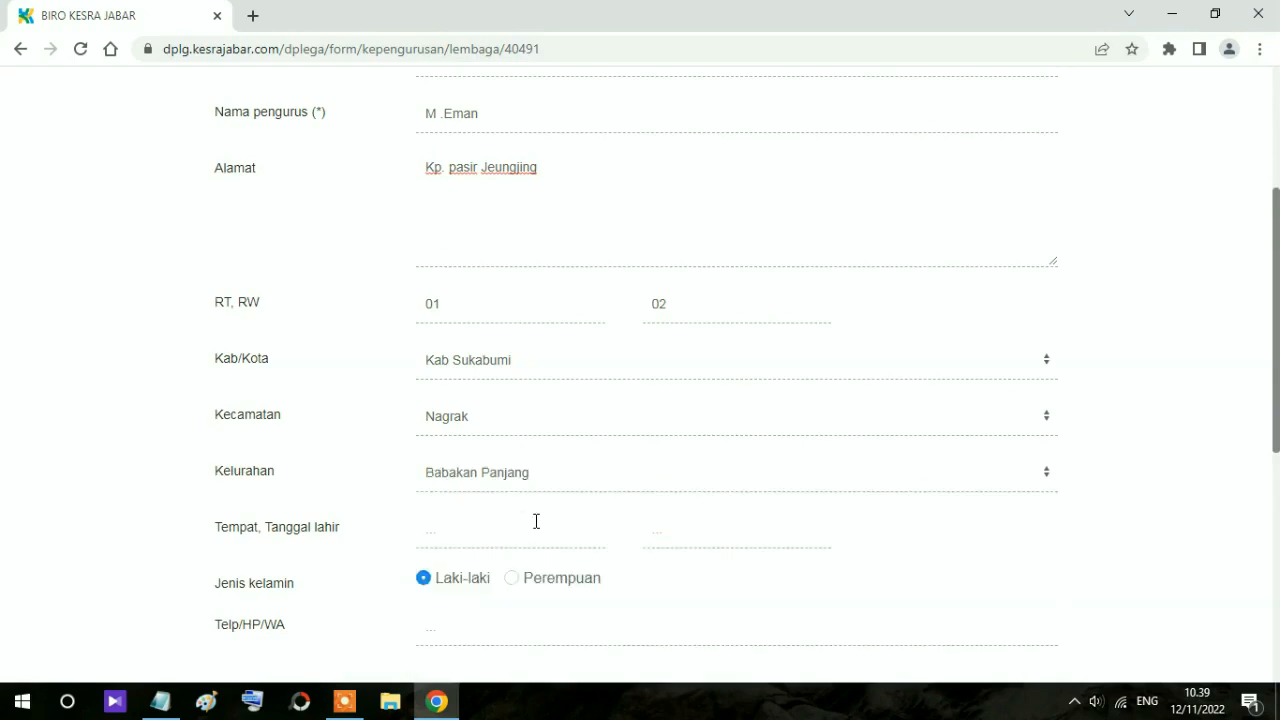
{"action": "scroll", "coordinate": [540, 520], "scroll_direction": "down", "scroll_amount": 2}
{"action": "left_click", "coordinate": [455, 345]}
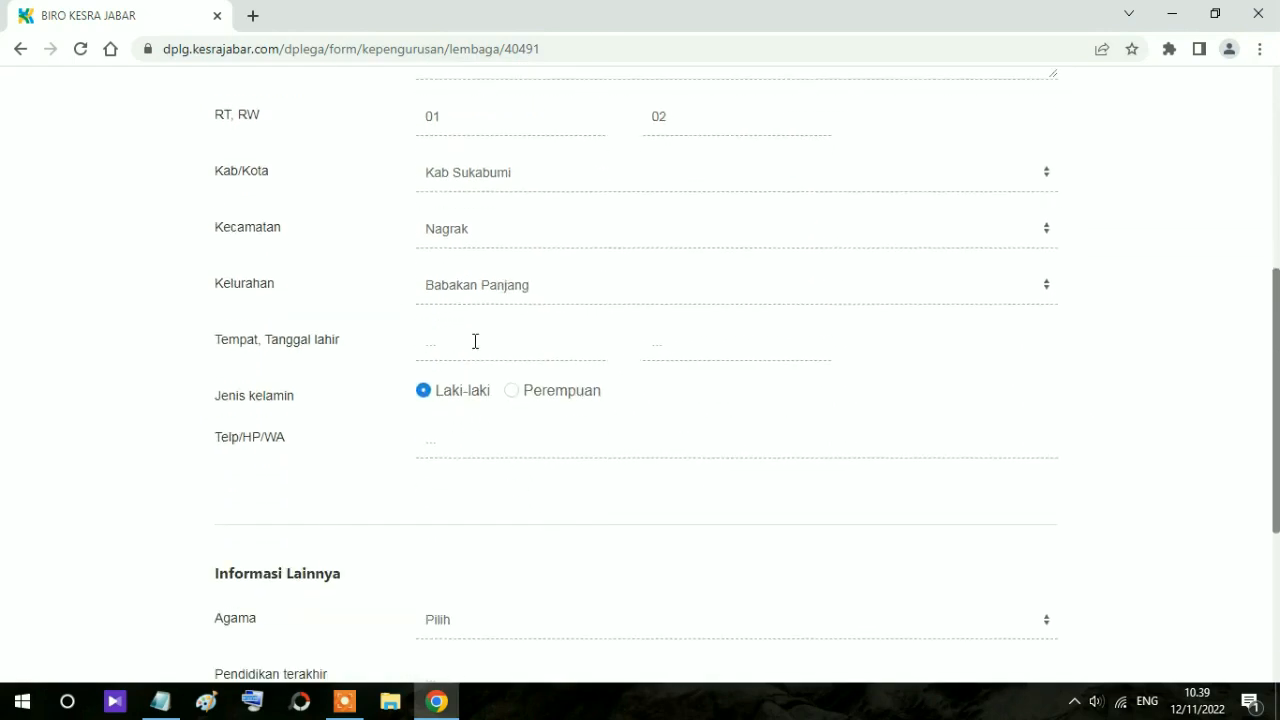
Step: Enter birthplace Sukabumi, the April birth date, and the head of school's phone number
{"action": "type", "text": "Sukabumi"}
{"action": "key", "text": "Tab"}
{"action": "type", "text": "25 April 2197"}
{"action": "key", "text": "BackSpace"}
{"action": "type", "text": "62"}
{"action": "left_click", "coordinate": [491, 440]}
{"action": "type", "text": "0812345678"}
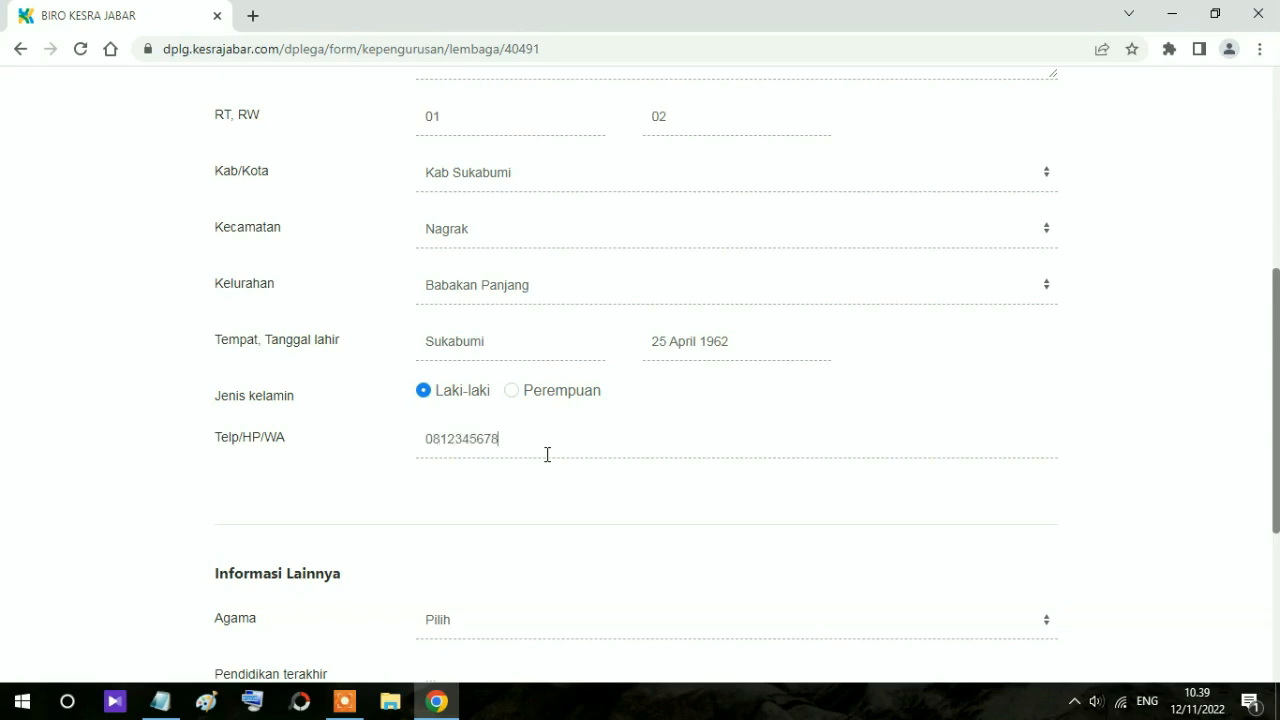
Step: Set religion to Islam and last education to Pondok Pesantren
{"action": "scroll", "coordinate": [547, 455], "scroll_direction": "down", "scroll_amount": 3}
{"action": "left_click", "coordinate": [492, 345]}
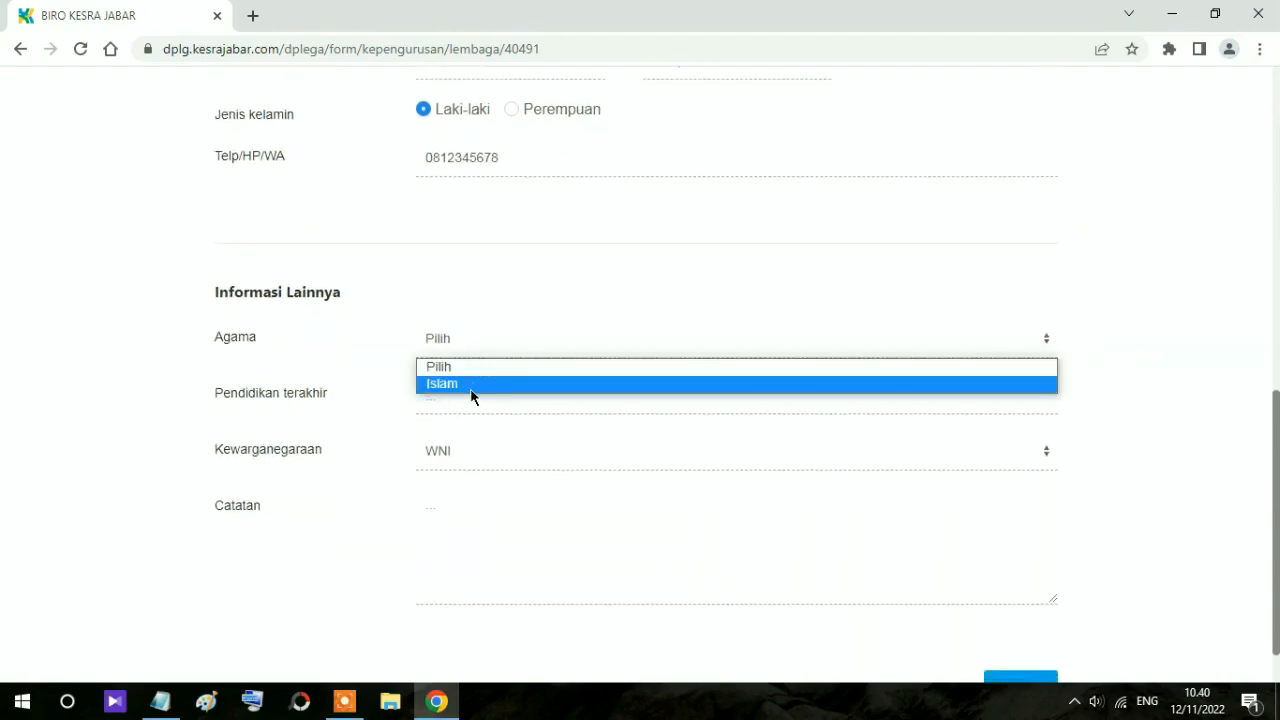
{"action": "left_click", "coordinate": [472, 390]}
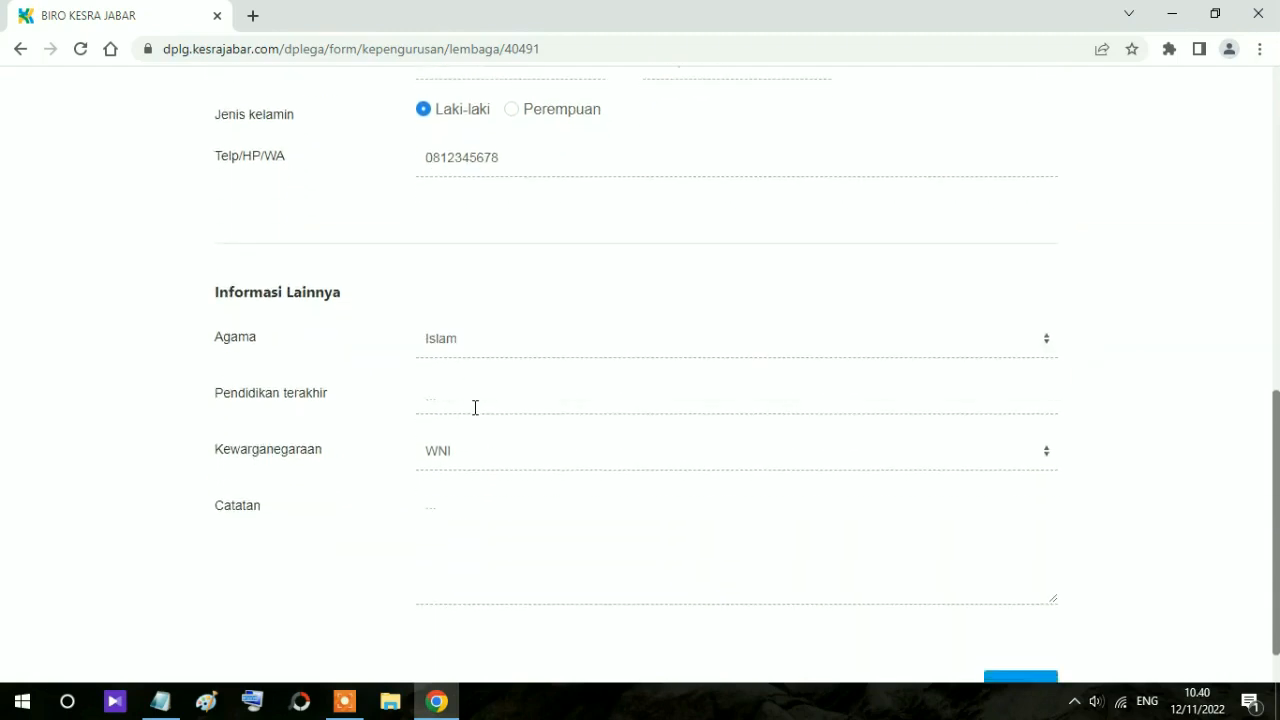
{"action": "type", "text": "Pondok Pesantren"}
Step: Write a Catatan note that he has served as head since 2000, then save
{"action": "scroll", "coordinate": [475, 407], "scroll_direction": "down", "scroll_amount": 1}
{"action": "double_click", "coordinate": [475, 388]}
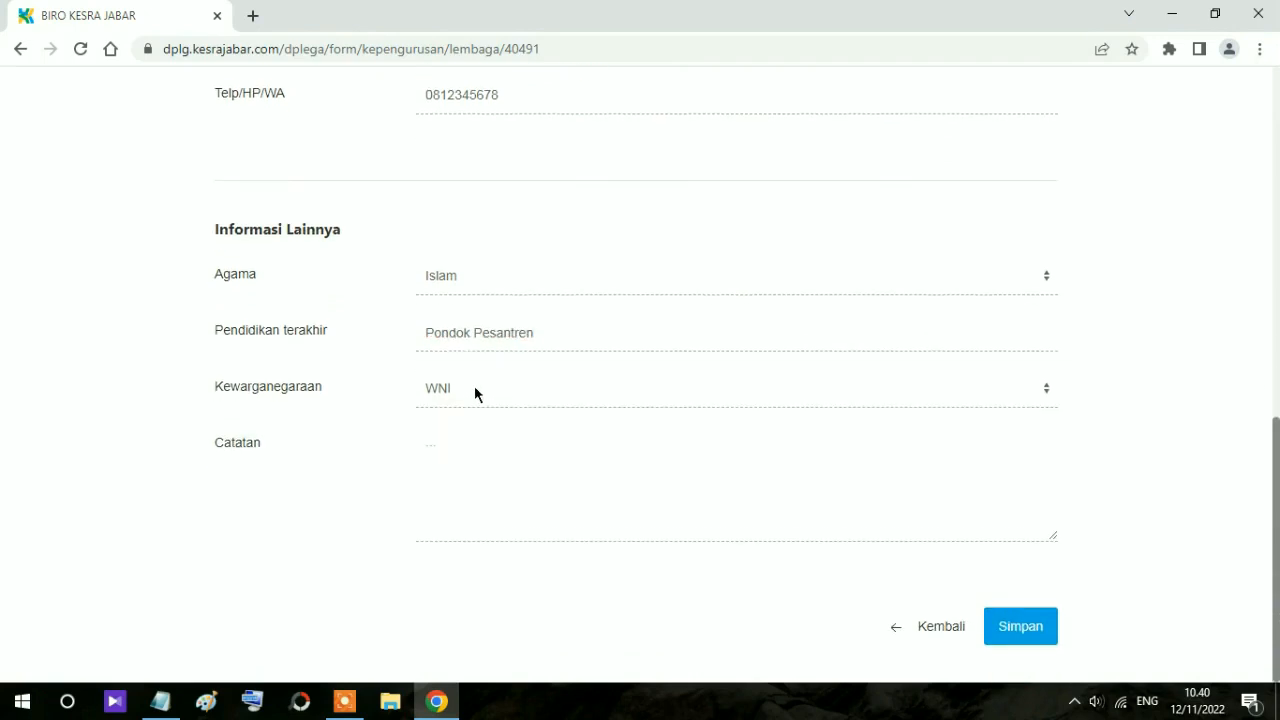
{"action": "left_click", "coordinate": [456, 460]}
{"action": "type", "text": "Menjabat sebagai kepala MDY"}
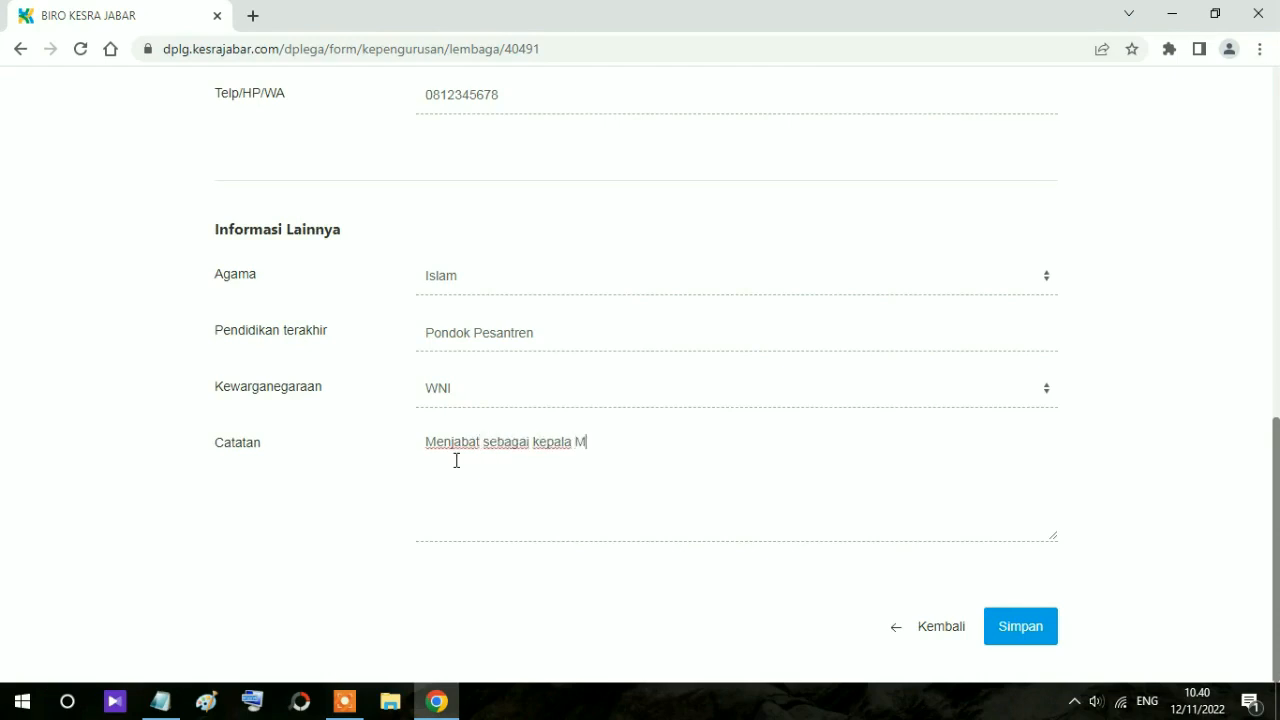
{"action": "key", "text": "BackSpace"}
{"action": "key", "text": "BackSpace"}
{"action": "type", "text": "YT"}
{"action": "key", "text": "BackSpace"}
{"action": "key", "text": "BackSpace"}
{"action": "type", "text": "T Se"}
{"action": "key", "text": "BackSpace"}
{"action": "key", "text": "BackSpace"}
{"action": "type", "text": "sejak tahu"}
{"action": "key", "text": "BackSpace"}
{"action": "type", "text": "un"}
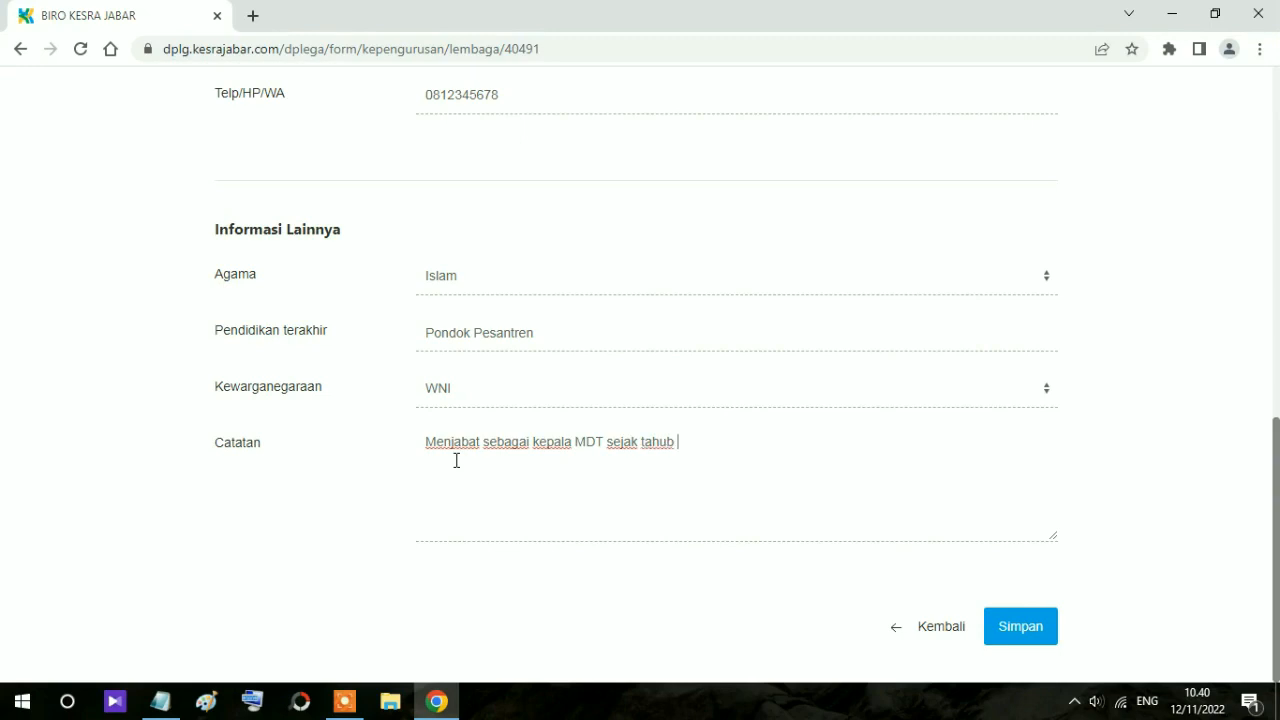
{"action": "key", "text": "BackSpace"}
{"action": "key", "text": "BackSpace"}
{"action": "type", "text": "n 2000"}
{"action": "scroll", "coordinate": [450, 458], "scroll_direction": "up", "scroll_amount": 8}
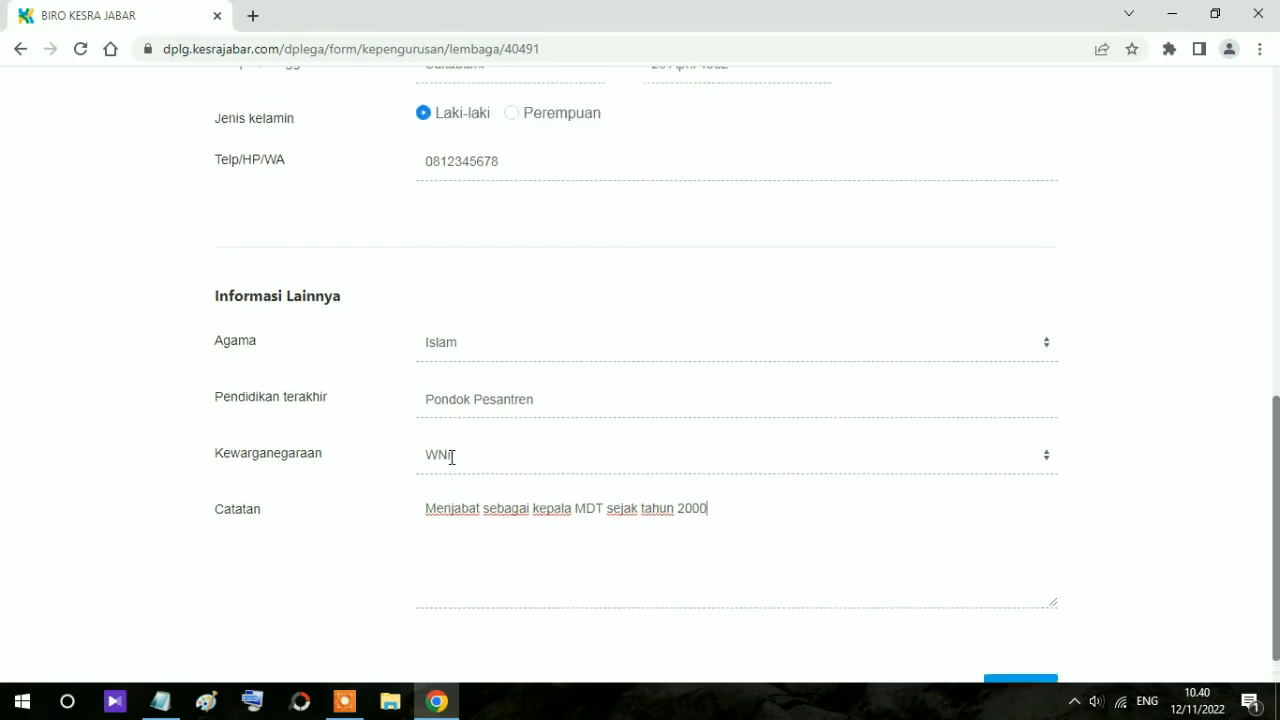
{"action": "scroll", "coordinate": [451, 458], "scroll_direction": "down", "scroll_amount": 8}
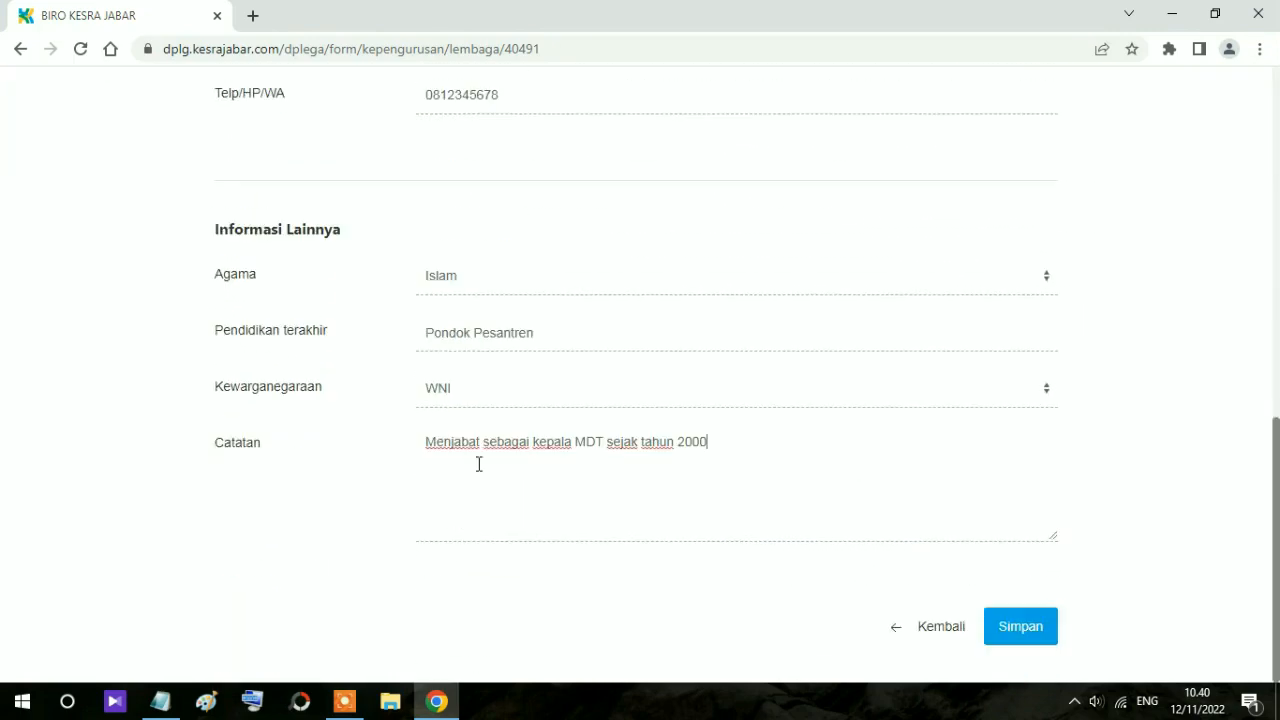
{"action": "left_click", "coordinate": [1022, 643]}
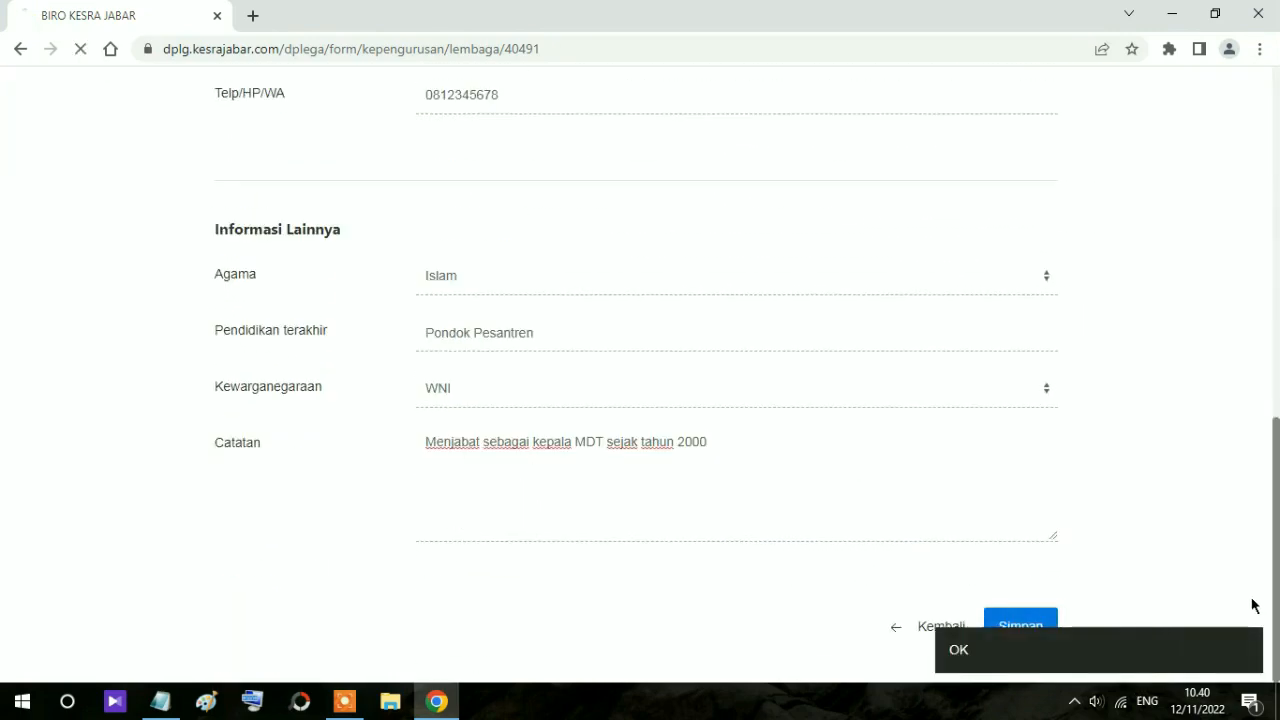
Step: Begin a new board member with Jabatan 'Guru / Ustadz', then return to the institution page unsaved
{"action": "scroll", "coordinate": [1006, 496], "scroll_direction": "down", "scroll_amount": 4}
{"action": "scroll", "coordinate": [1006, 496], "scroll_direction": "down", "scroll_amount": 1}
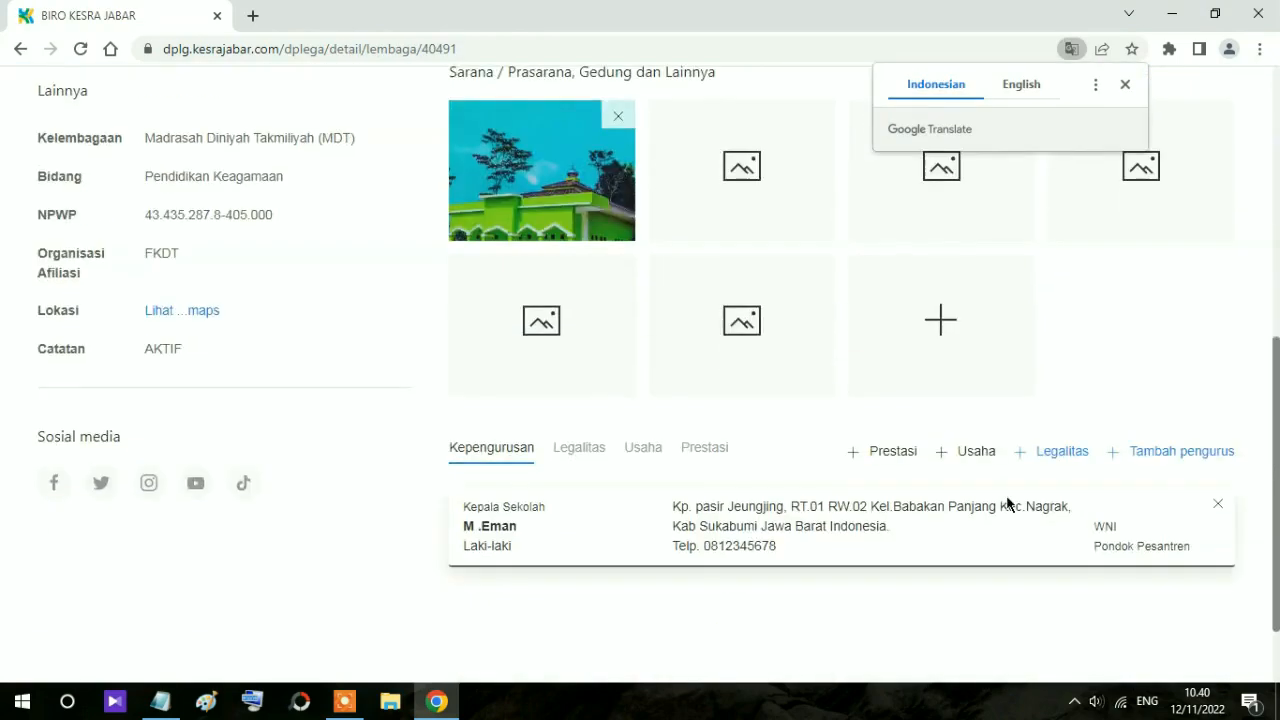
{"action": "left_click", "coordinate": [1167, 456]}
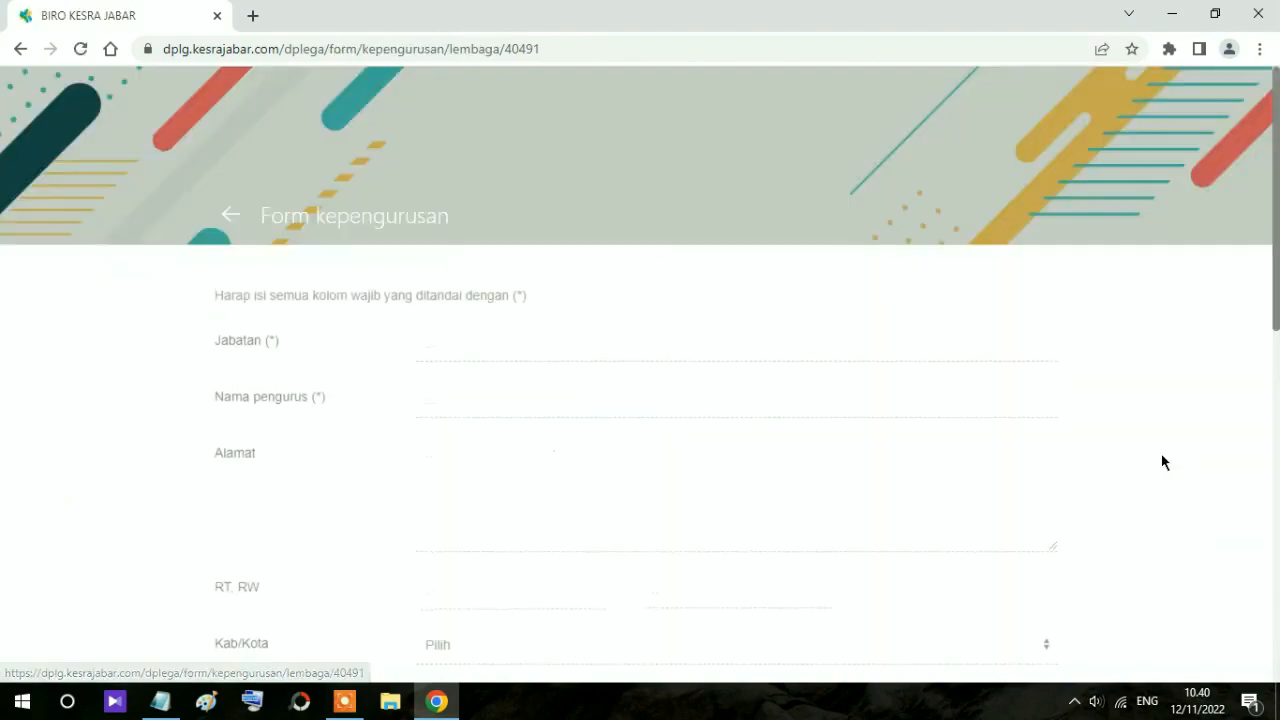
{"action": "scroll", "coordinate": [1142, 470], "scroll_direction": "down", "scroll_amount": 1}
{"action": "left_click", "coordinate": [527, 251]}
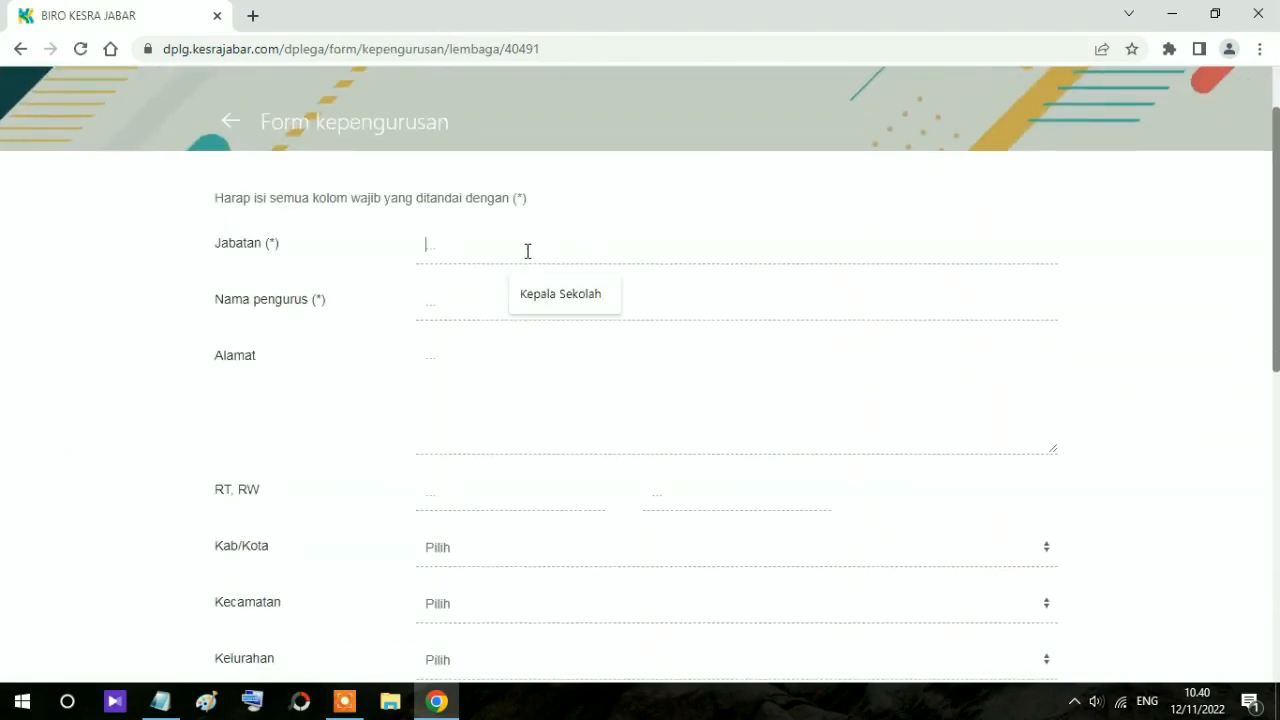
{"action": "type", "text": "GUru"}
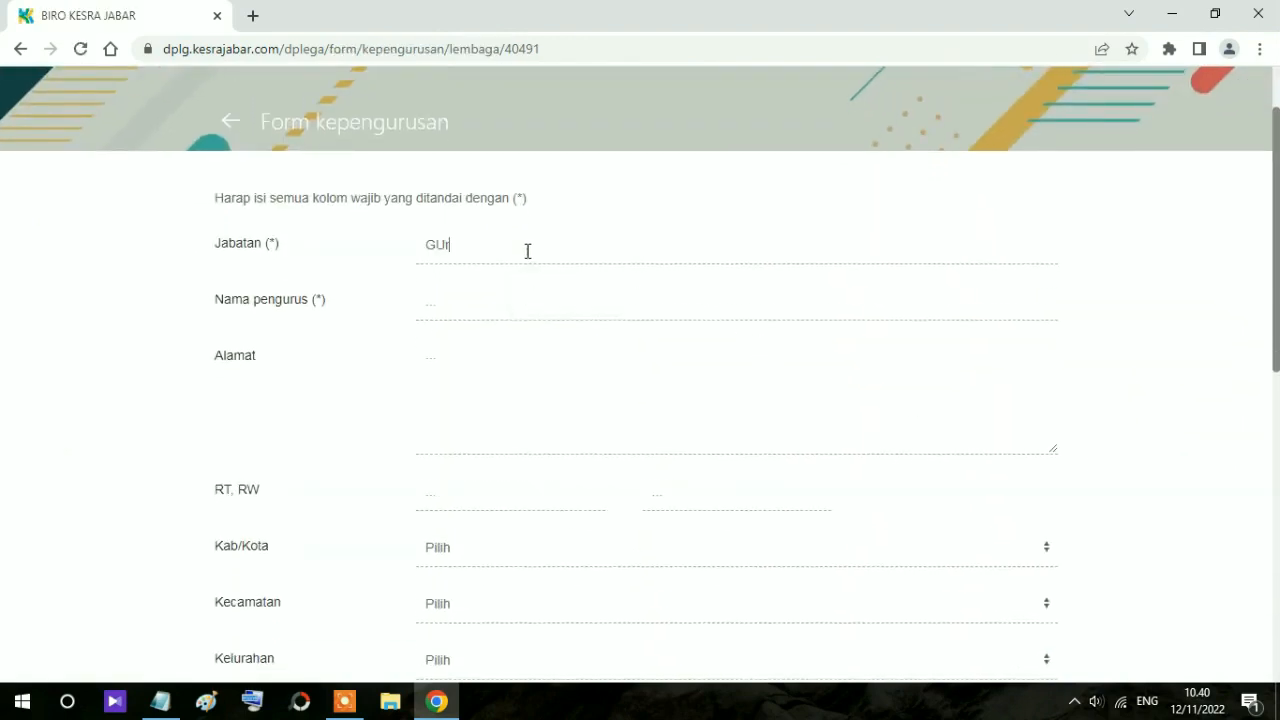
{"action": "key", "text": "BackSpace"}
{"action": "key", "text": "BackSpace"}
{"action": "key", "text": "BackSpace"}
{"action": "type", "text": "URU"}
{"action": "key", "text": "BackSpace"}
{"action": "key", "text": "BackSpace"}
{"action": "key", "text": "BackSpace"}
{"action": "key", "text": "BackSpace"}
{"action": "type", "text": "u / Ustadx"}
{"action": "key", "text": "BackSpace"}
{"action": "type", "text": "z"}
{"action": "scroll", "coordinate": [528, 251], "scroll_direction": "down", "scroll_amount": 7}
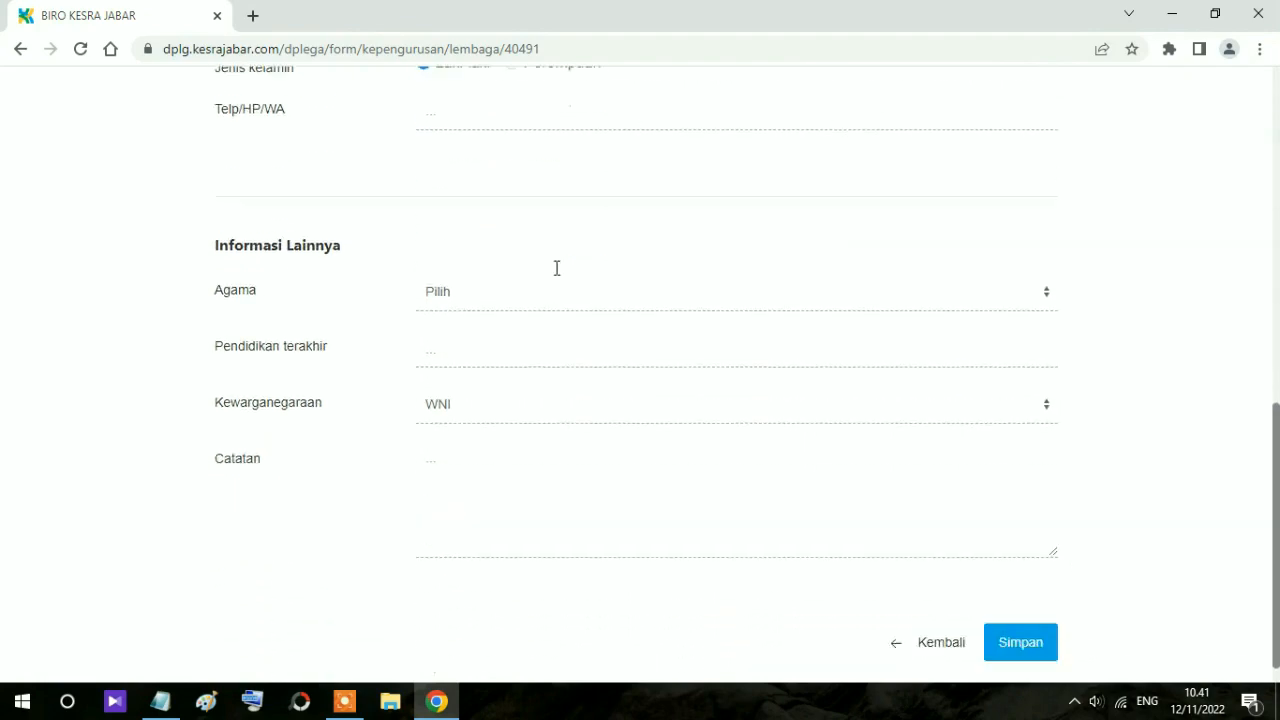
{"action": "left_click", "coordinate": [941, 630]}
Step: Expand the full MDT Miftahul Huda institution details and scroll through them
{"action": "scroll", "coordinate": [1160, 540], "scroll_direction": "down", "scroll_amount": 5}
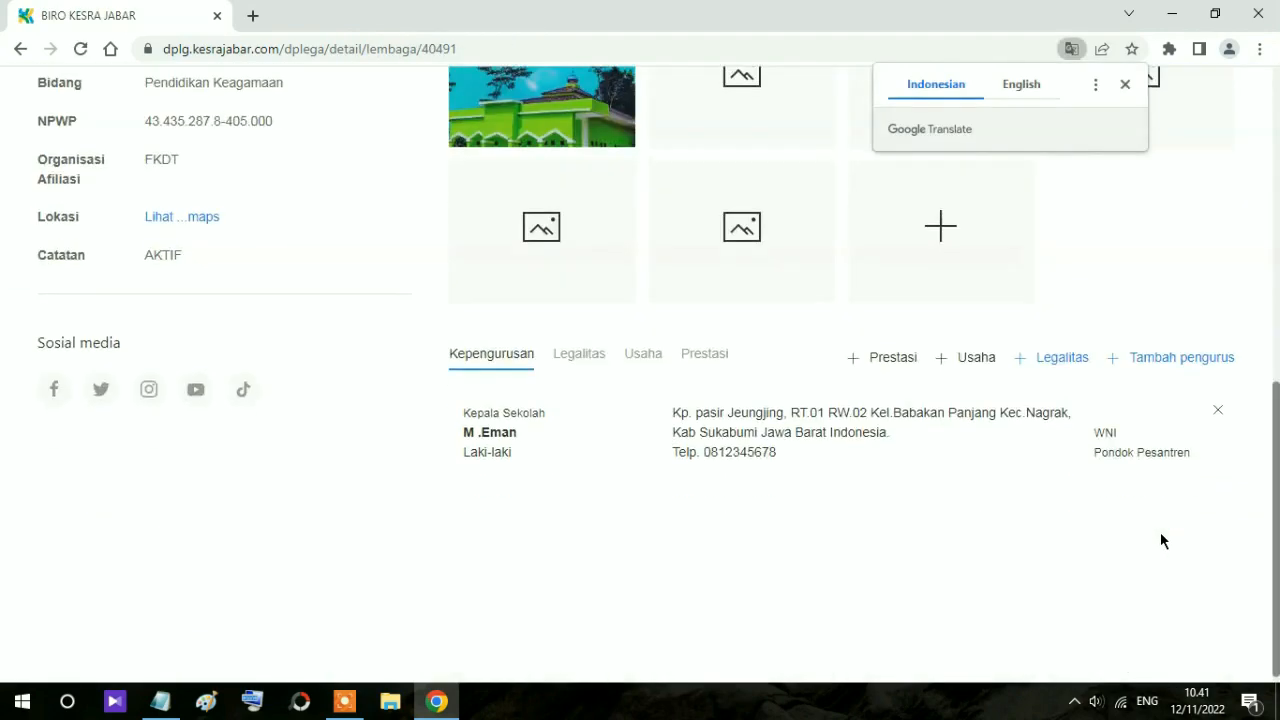
{"action": "scroll", "coordinate": [1104, 531], "scroll_direction": "up", "scroll_amount": 5}
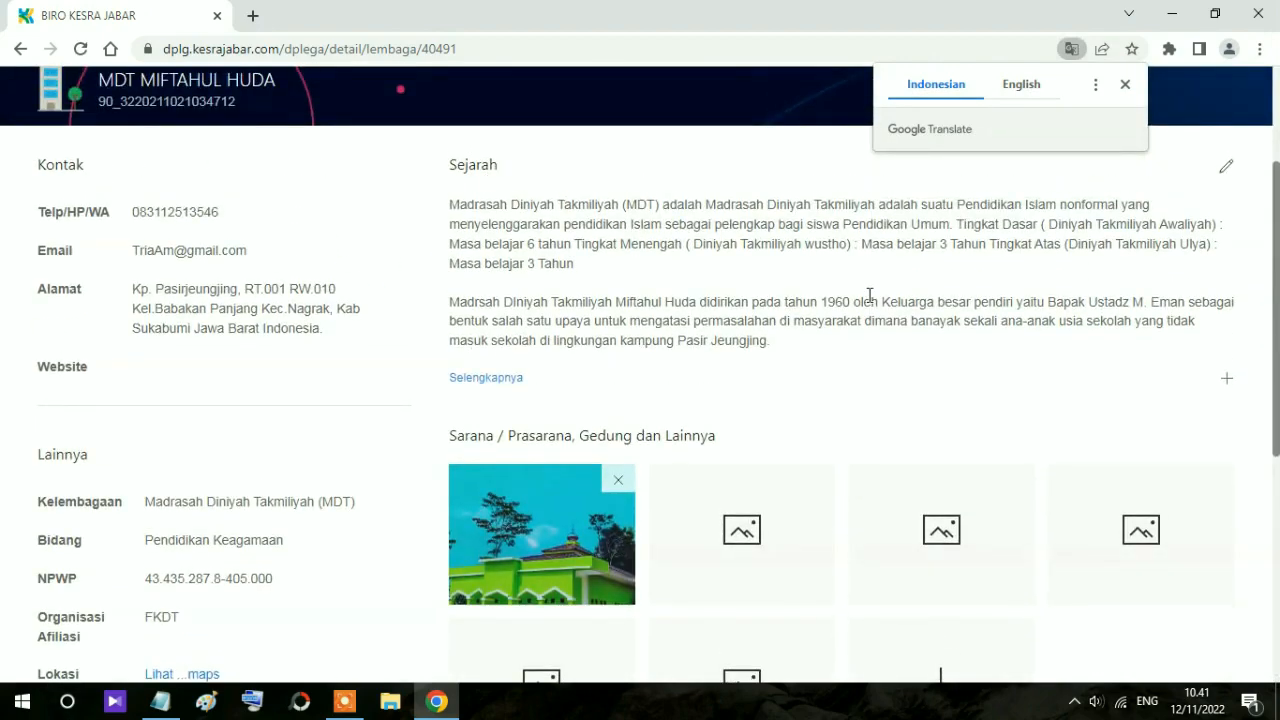
{"action": "scroll", "coordinate": [860, 292], "scroll_direction": "down", "scroll_amount": 3}
{"action": "left_click", "coordinate": [503, 96]}
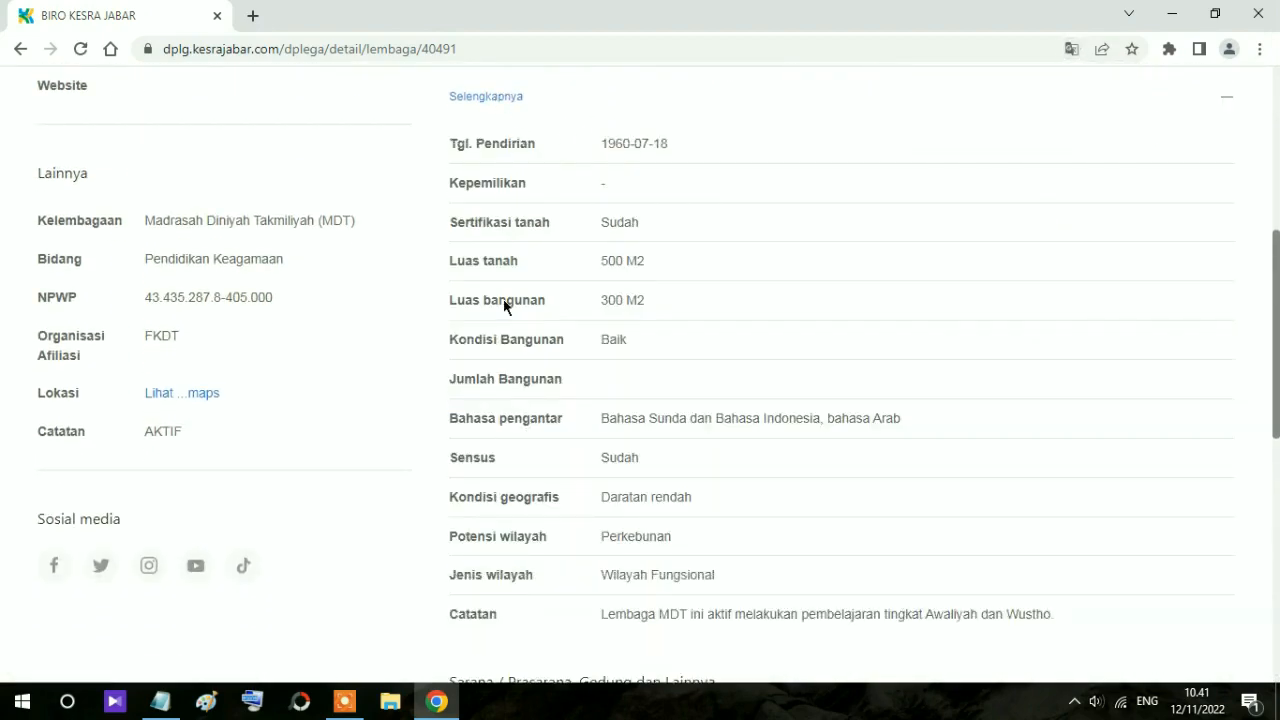
{"action": "scroll", "coordinate": [660, 300], "scroll_direction": "down", "scroll_amount": 2}
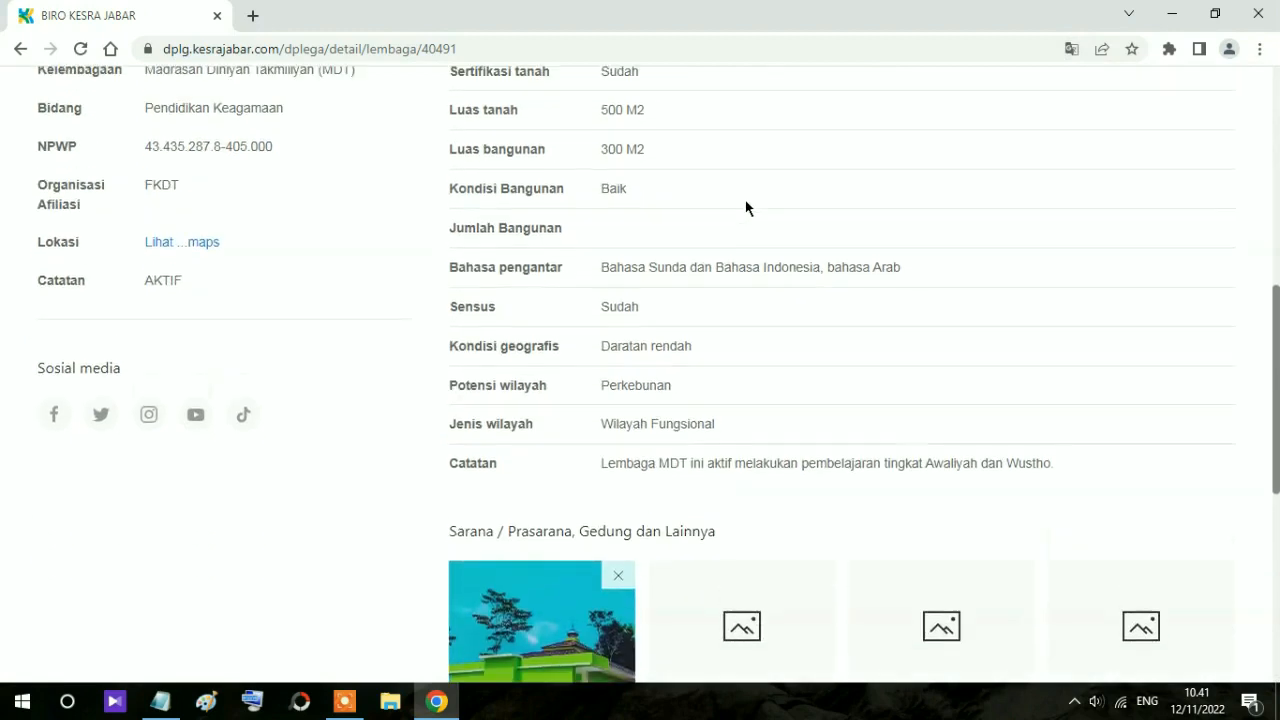
{"action": "scroll", "coordinate": [748, 209], "scroll_direction": "up", "scroll_amount": 1}
{"action": "scroll", "coordinate": [707, 196], "scroll_direction": "down", "scroll_amount": 4}
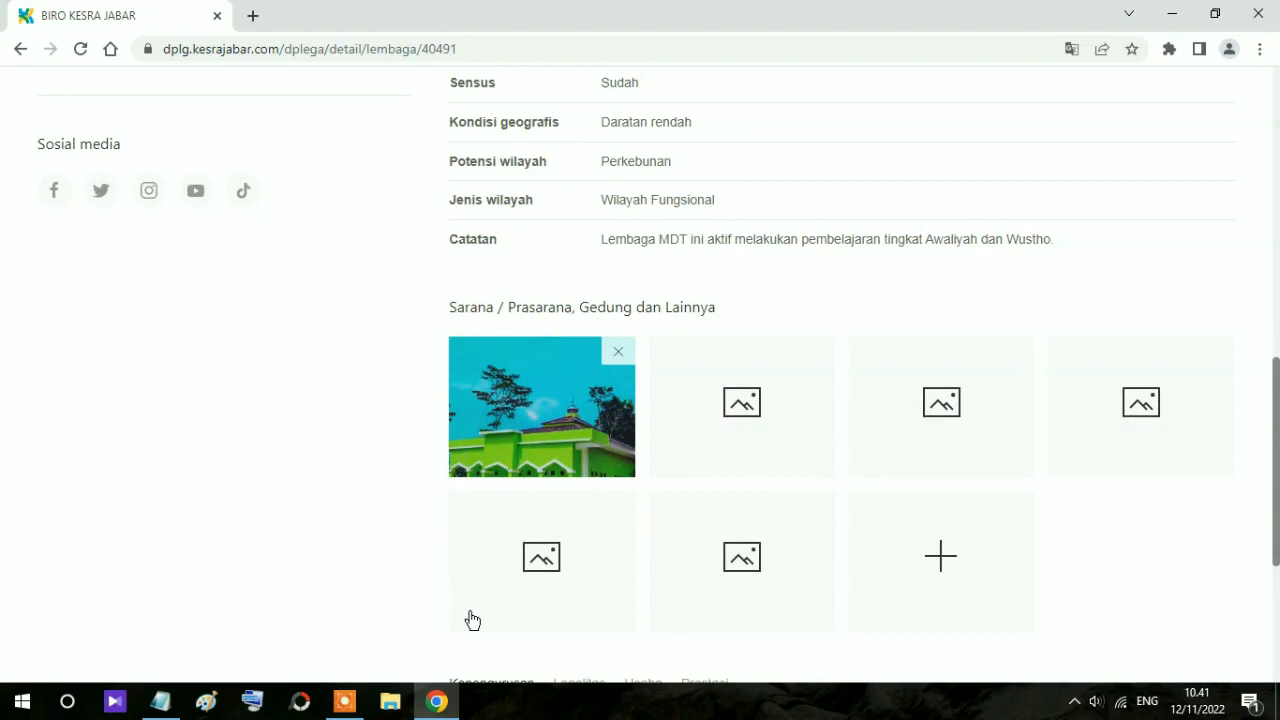
{"action": "scroll", "coordinate": [1106, 516], "scroll_direction": "down", "scroll_amount": 3}
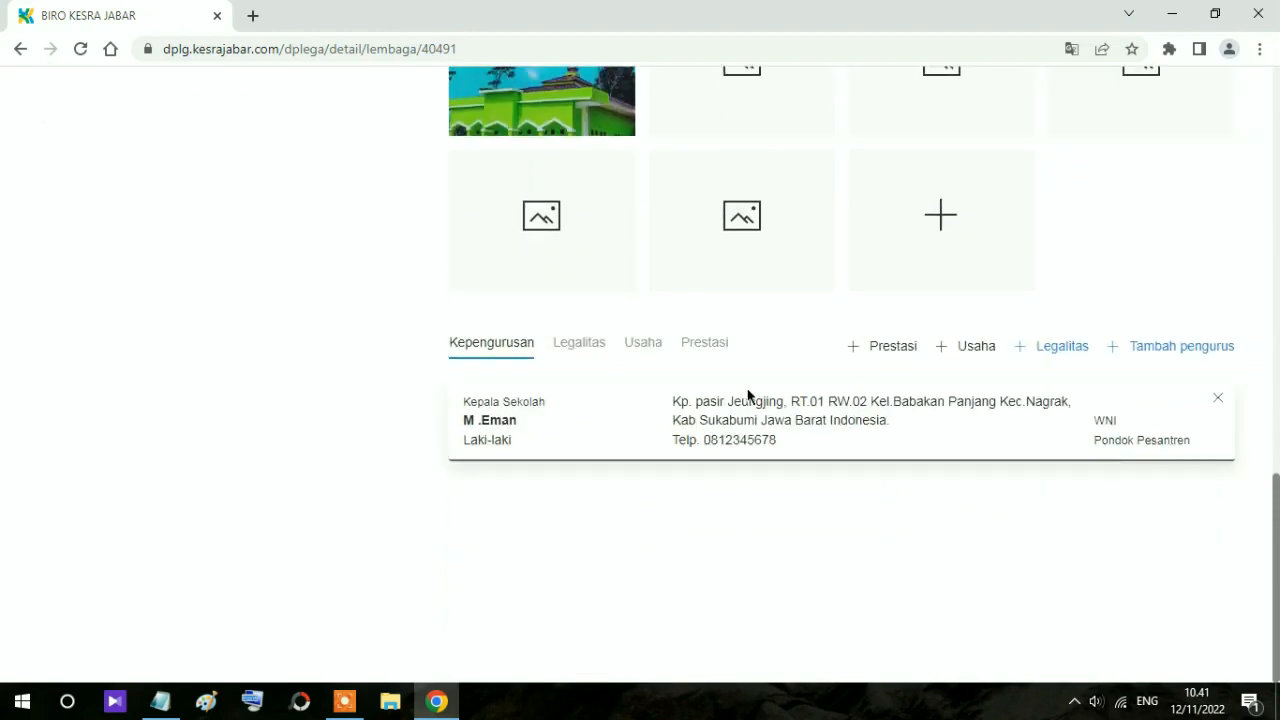
Step: Check the Legalitas, Usaha and Prestasi entries, then return to the top
{"action": "left_click", "coordinate": [574, 355]}
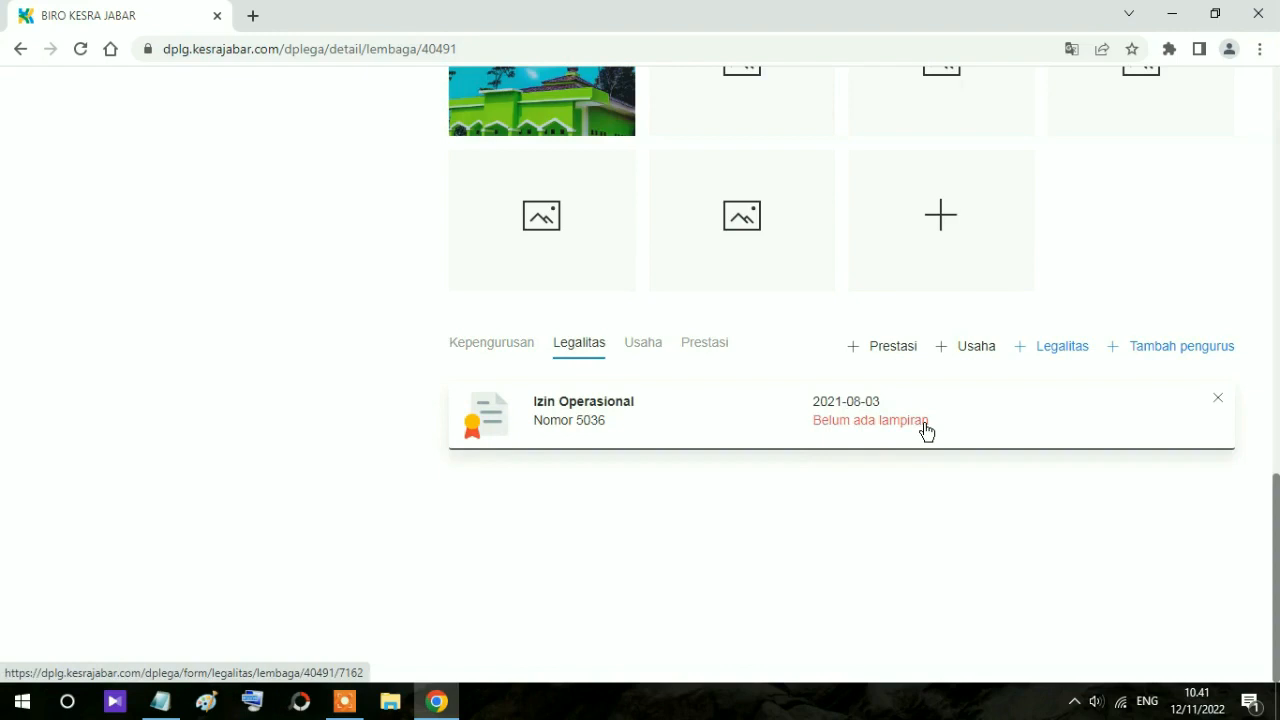
{"action": "left_click", "coordinate": [651, 356]}
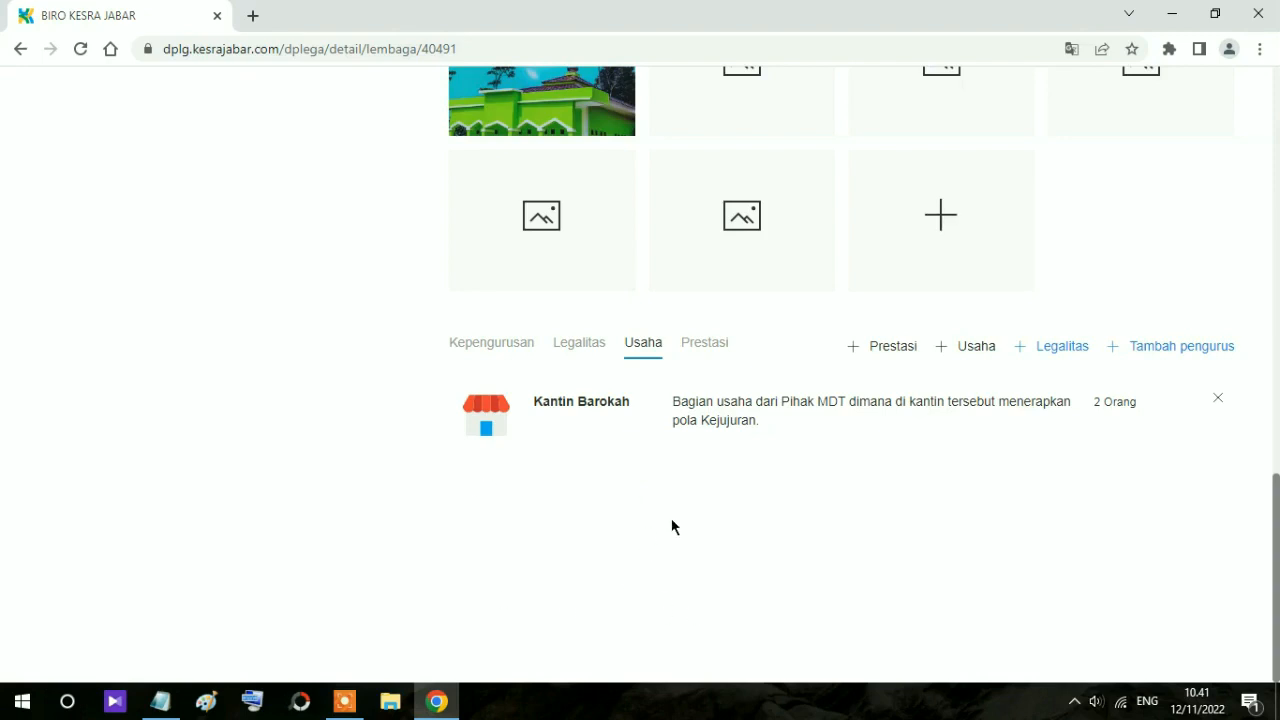
{"action": "left_click", "coordinate": [706, 352]}
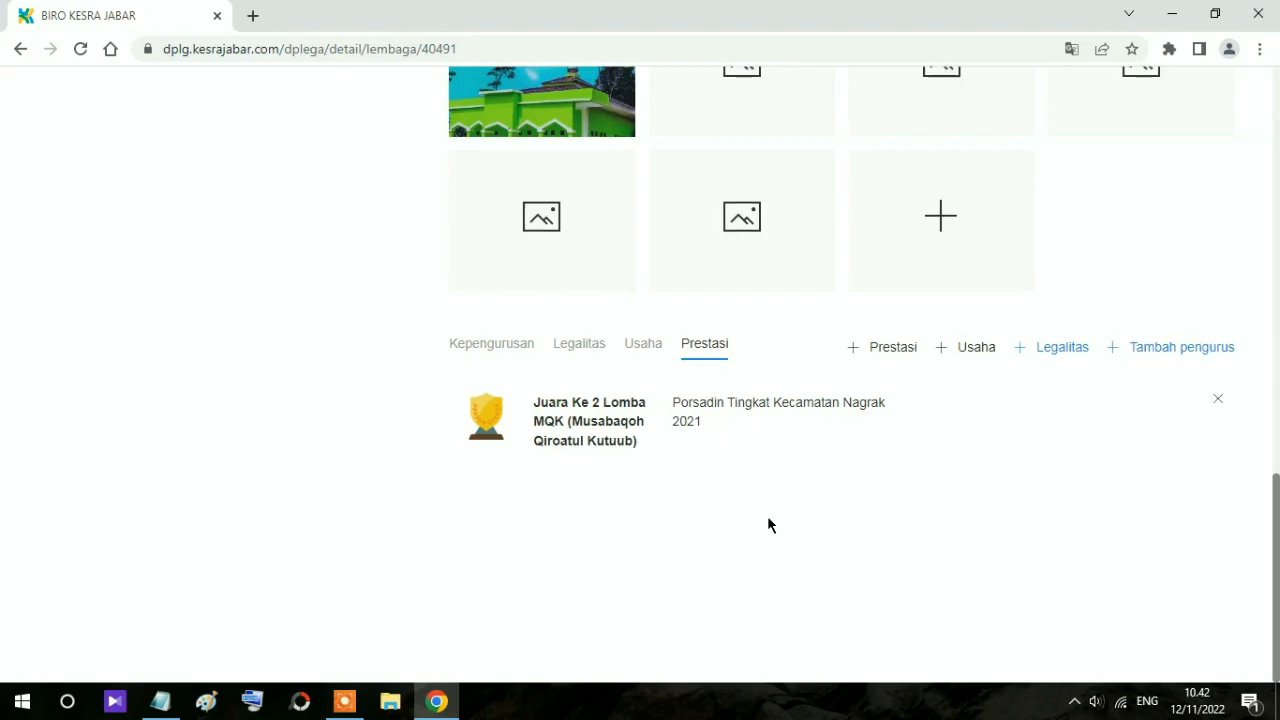
{"action": "scroll", "coordinate": [768, 522], "scroll_direction": "up", "scroll_amount": 5}
{"action": "scroll", "coordinate": [768, 522], "scroll_direction": "down", "scroll_amount": 5}
{"action": "scroll", "coordinate": [768, 522], "scroll_direction": "up", "scroll_amount": 1}
Step: Sign out through the gear menu's Keluar option, leaving the empty Username and Password fields
{"action": "scroll", "coordinate": [770, 525], "scroll_direction": "up", "scroll_amount": 10}
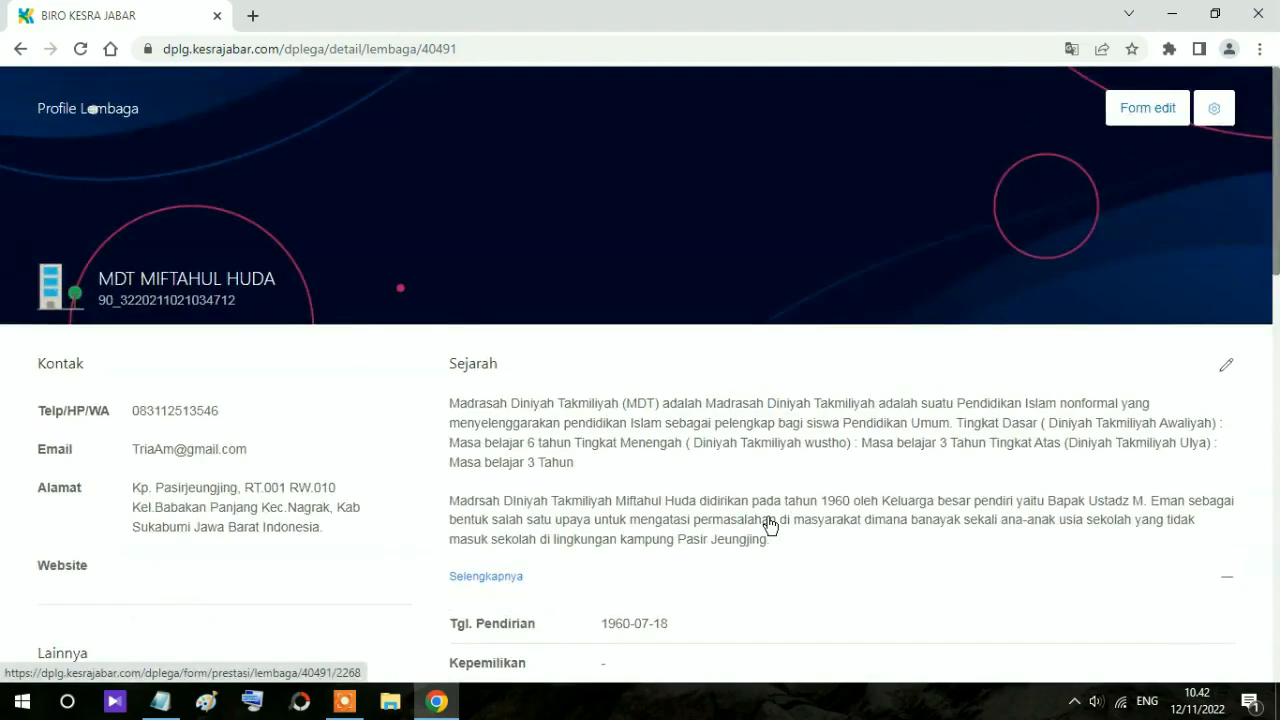
{"action": "left_click", "coordinate": [1220, 112]}
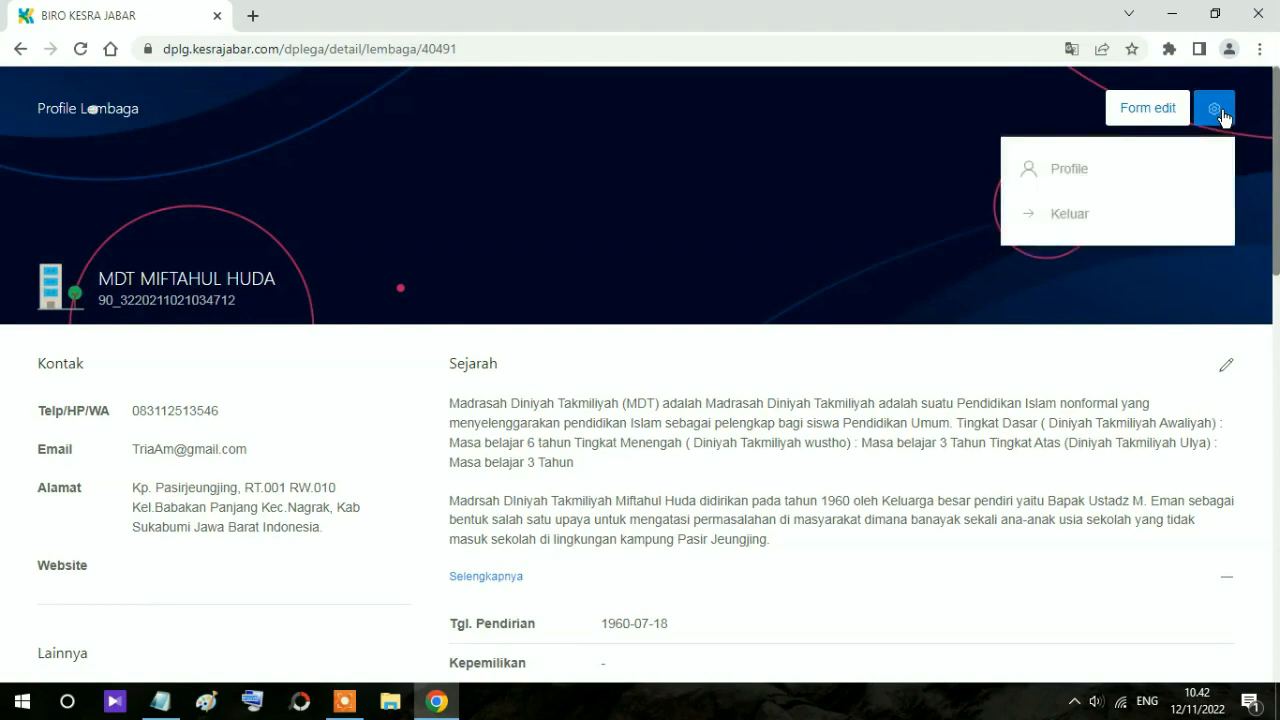
{"action": "left_click", "coordinate": [1079, 218]}
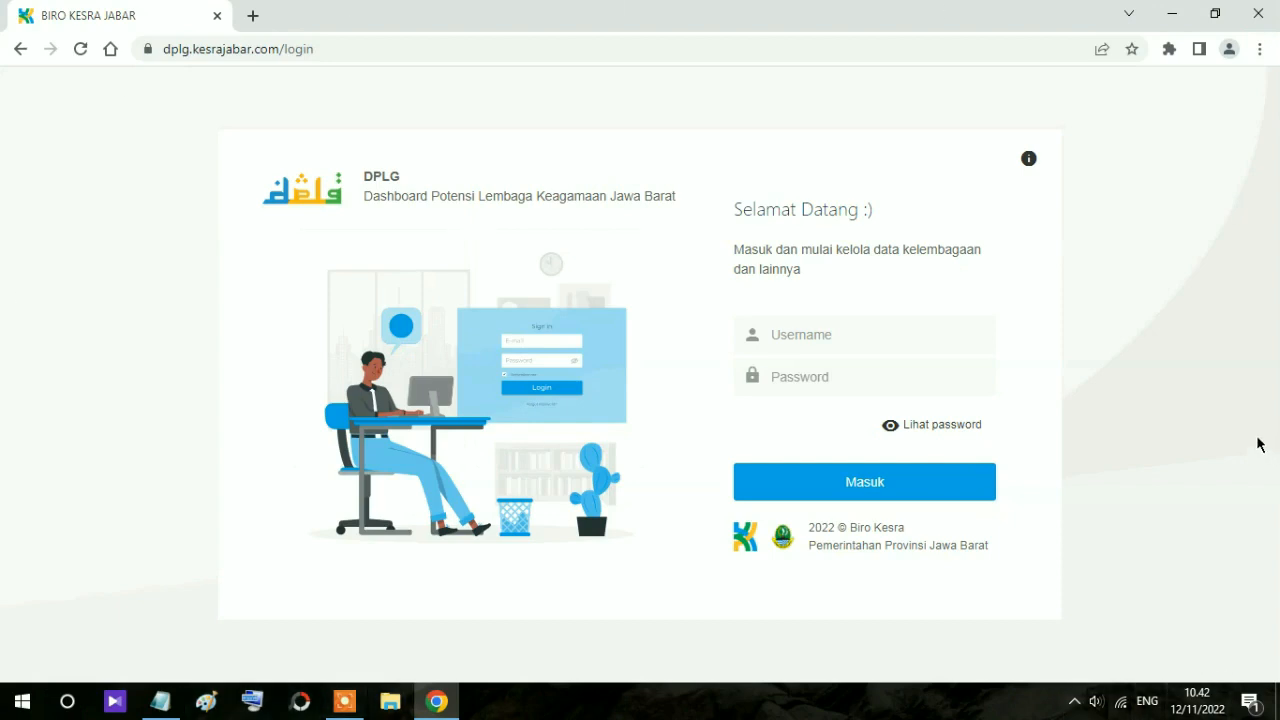
{"action": "left_click", "coordinate": [829, 337]}
{"action": "left_click", "coordinate": [786, 379]}
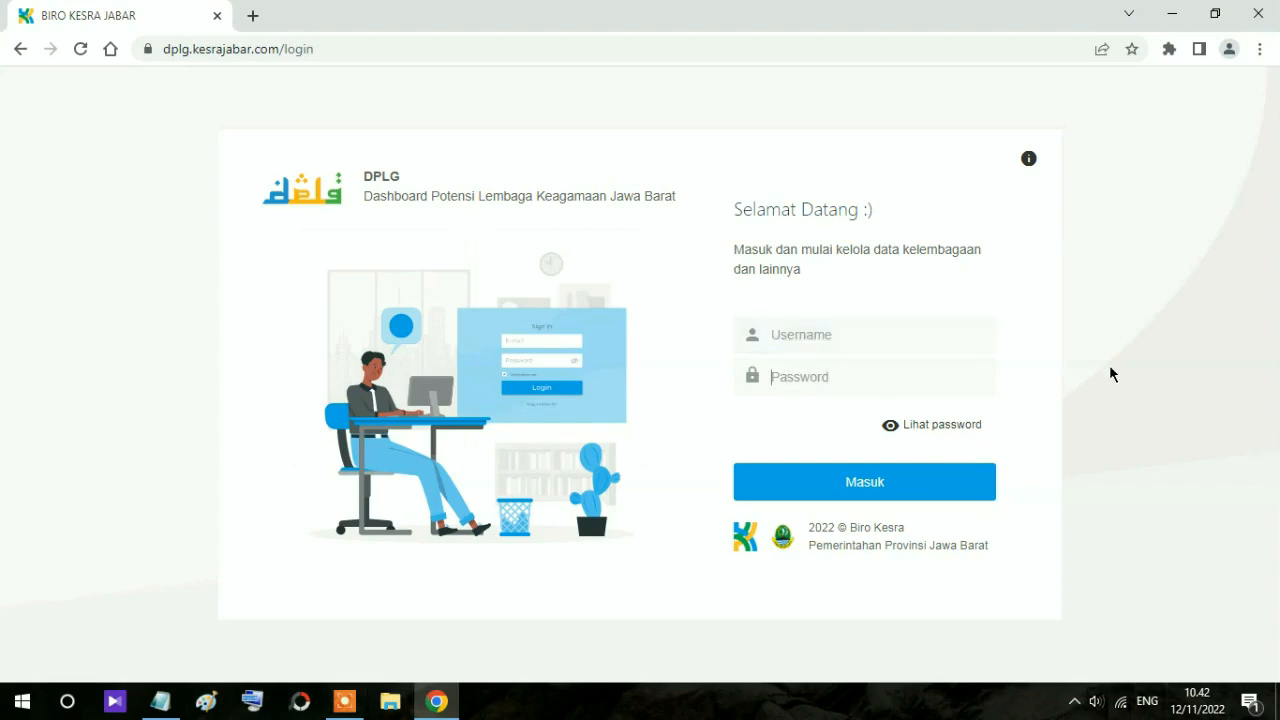